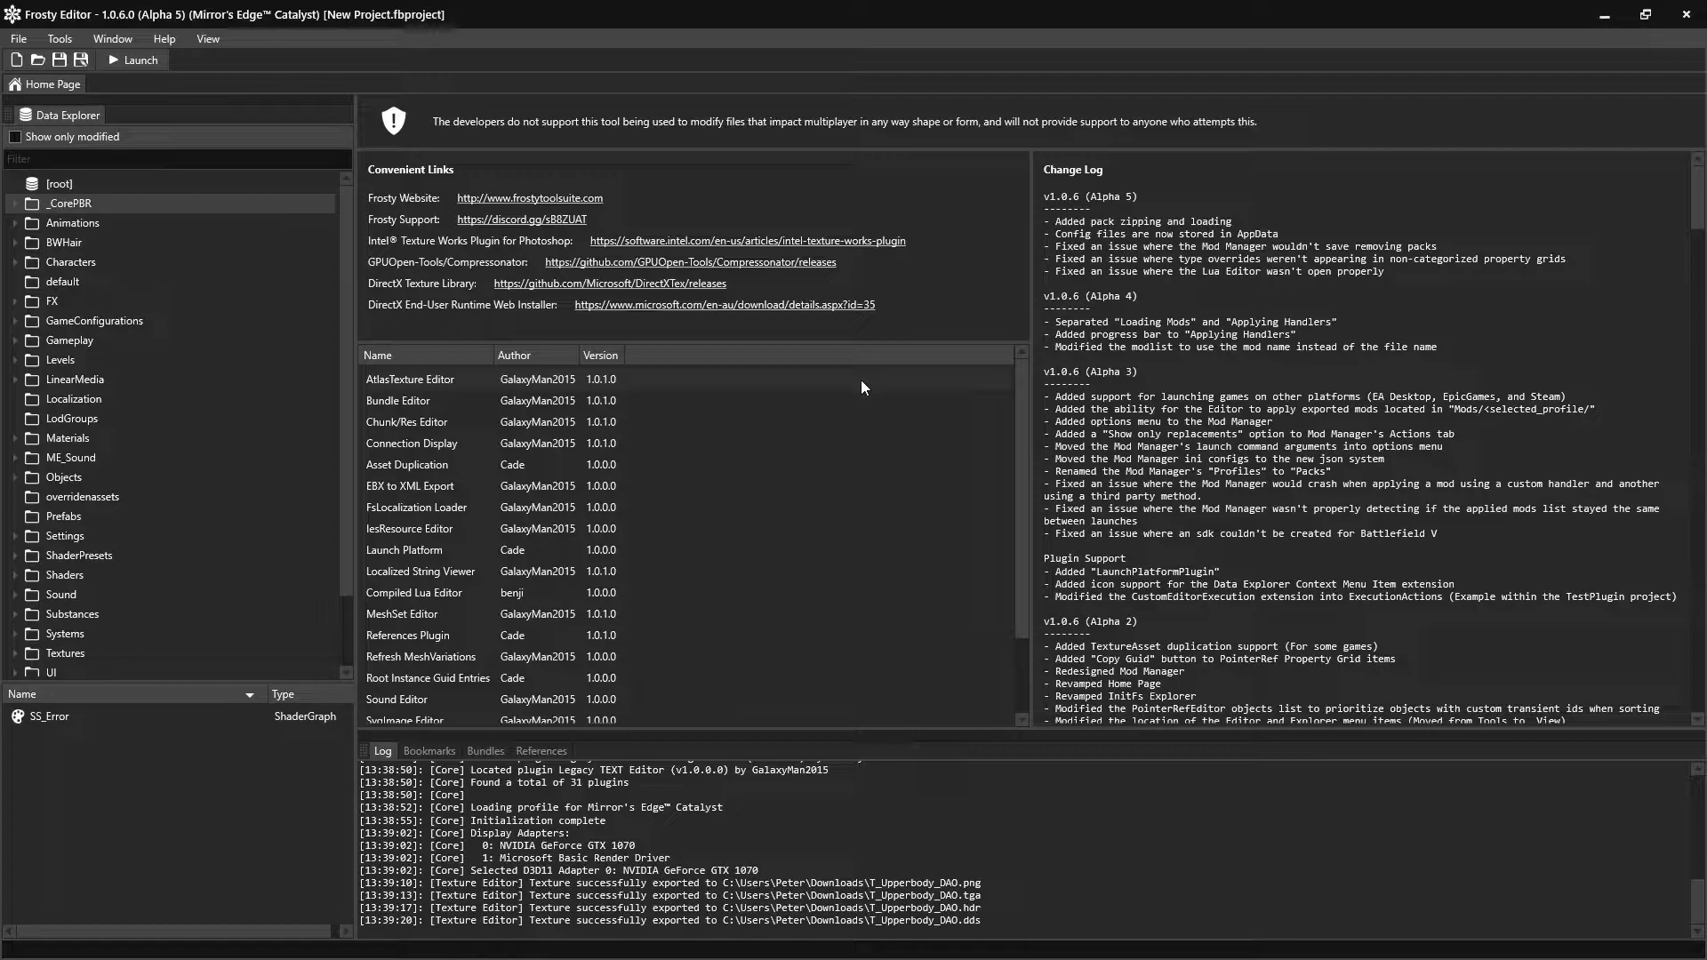
Filter the data explorer to texture assets with type:textureasset
{"action": "left_click", "coordinate": [116, 158]}
{"action": "type", "text": "type:textureasset"}
{"action": "key", "text": "Return"}
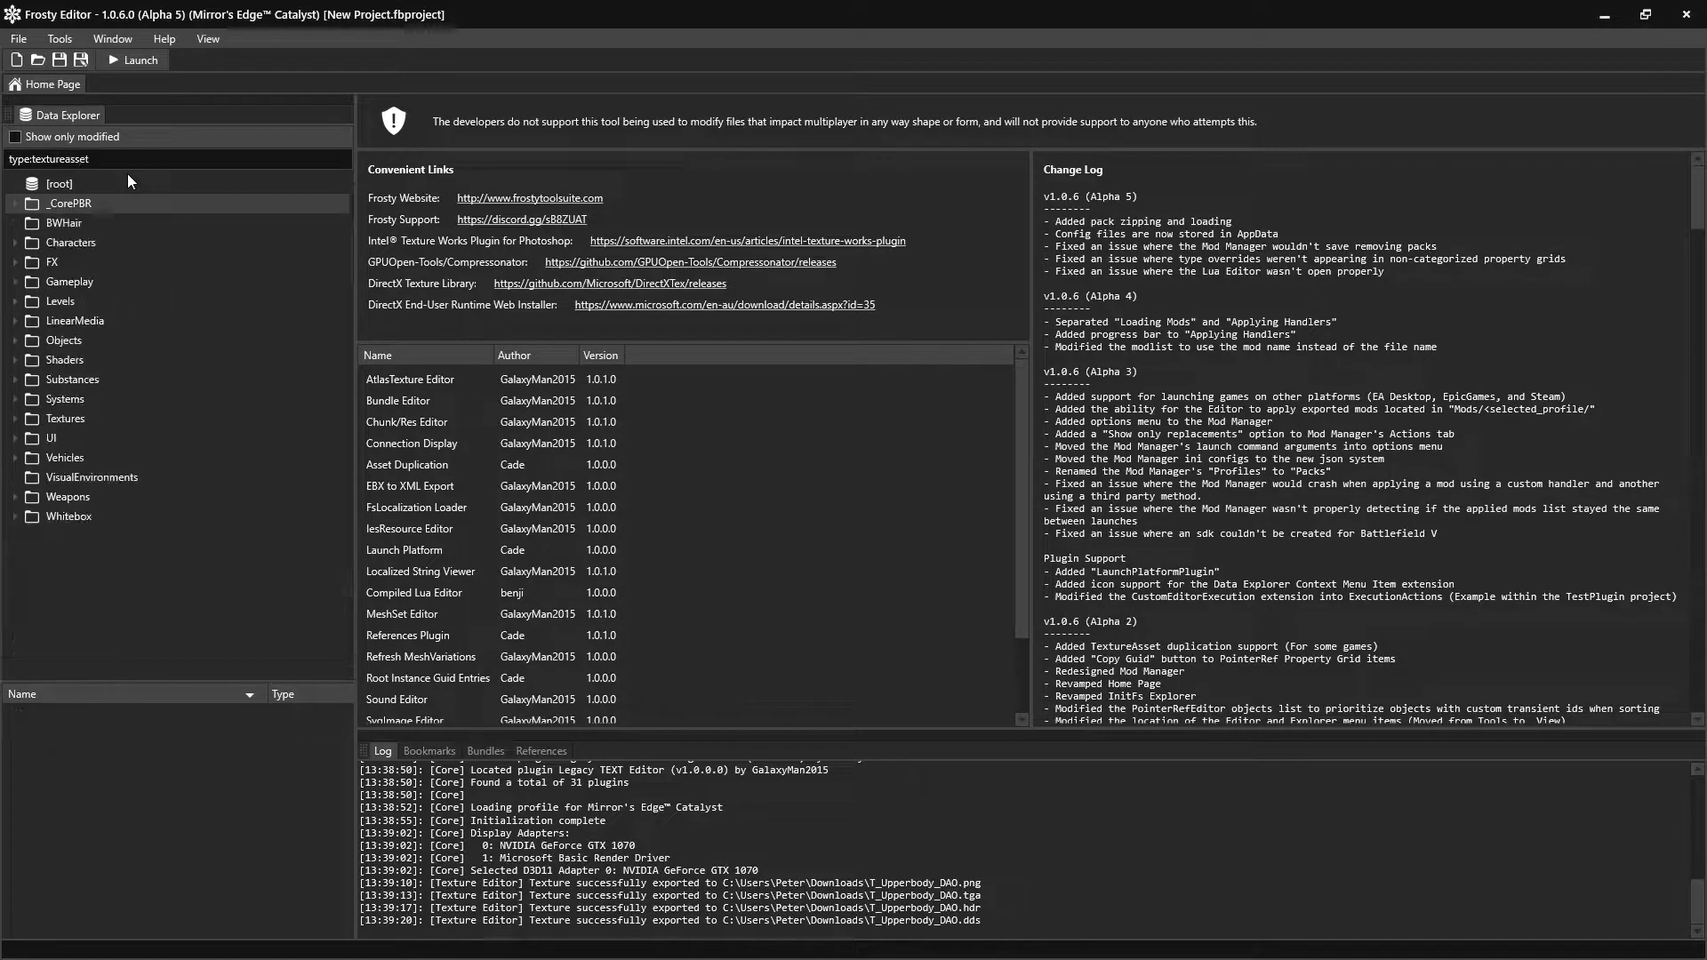
Open the T_Upperbody_DAO texture from the Characters/Faith/UpperBody folder
{"action": "double_click", "coordinate": [67, 247]}
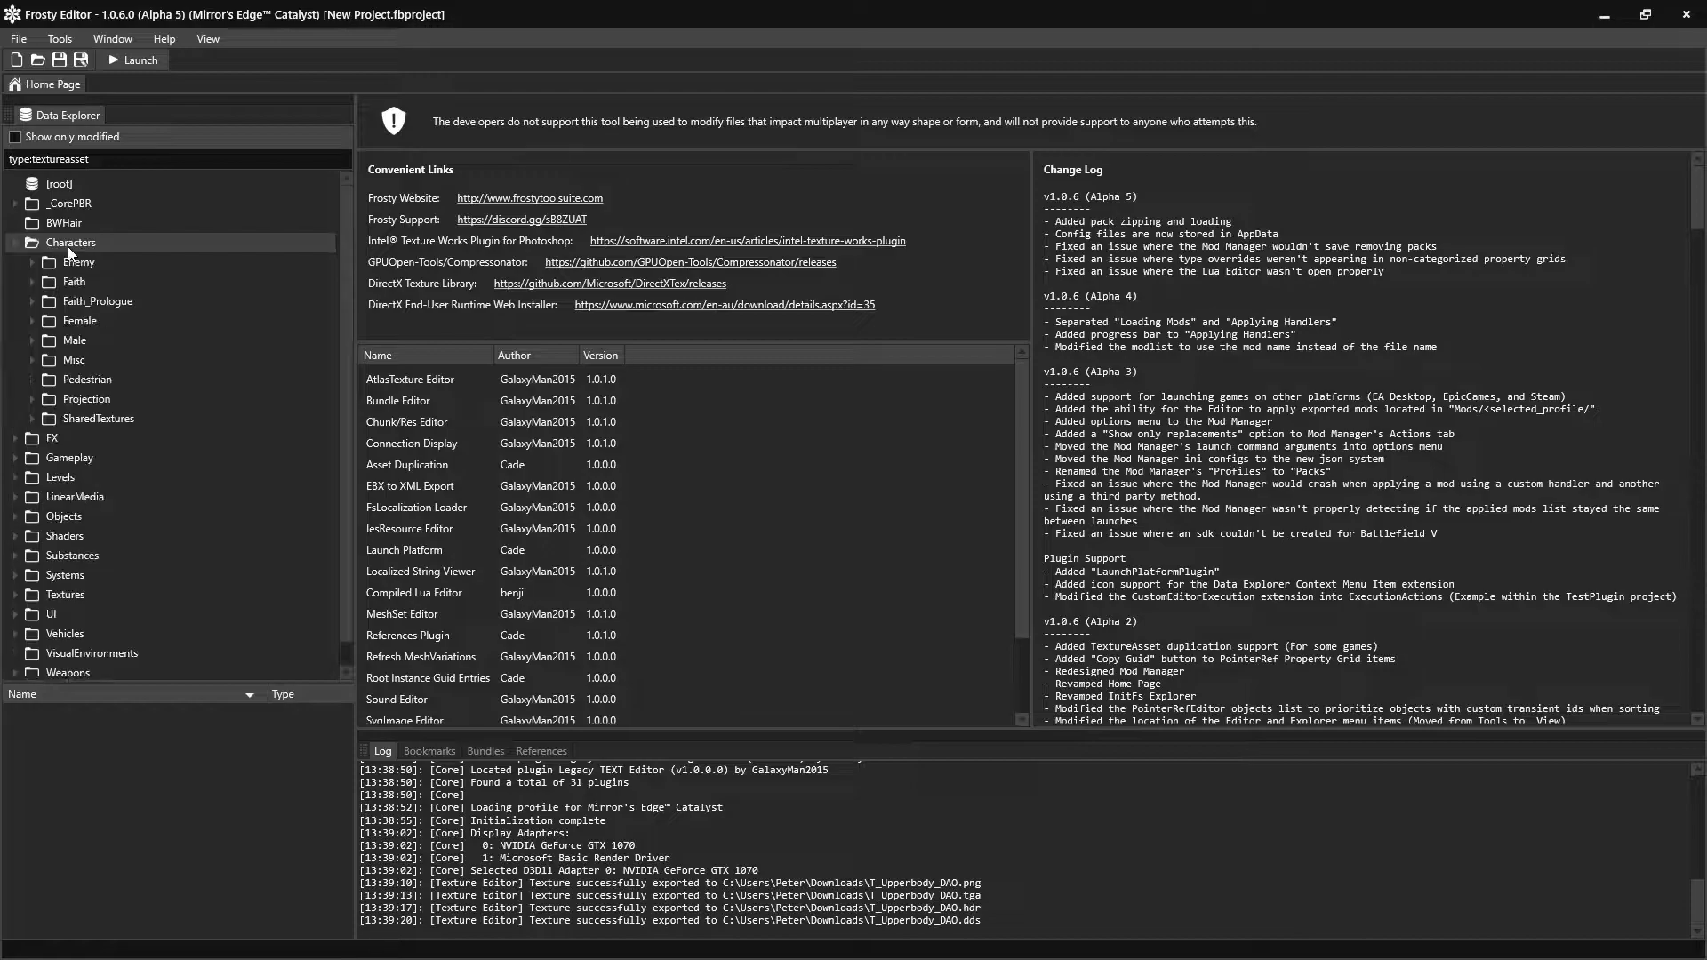
{"action": "double_click", "coordinate": [74, 283]}
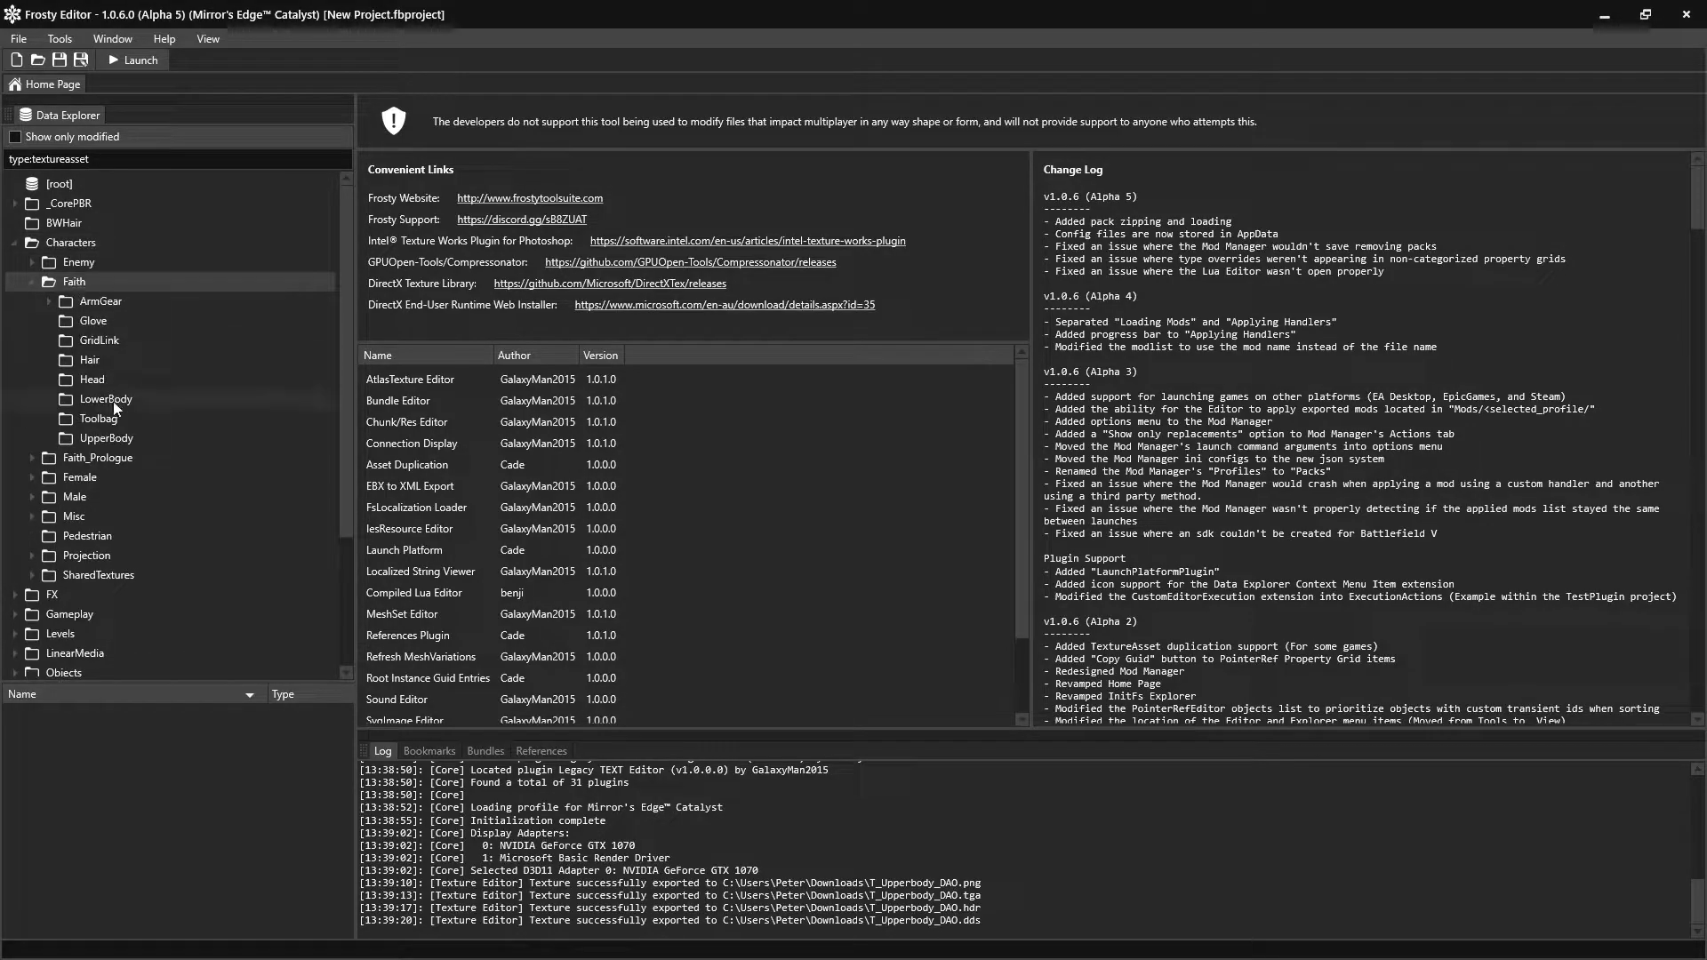
{"action": "left_click", "coordinate": [106, 436]}
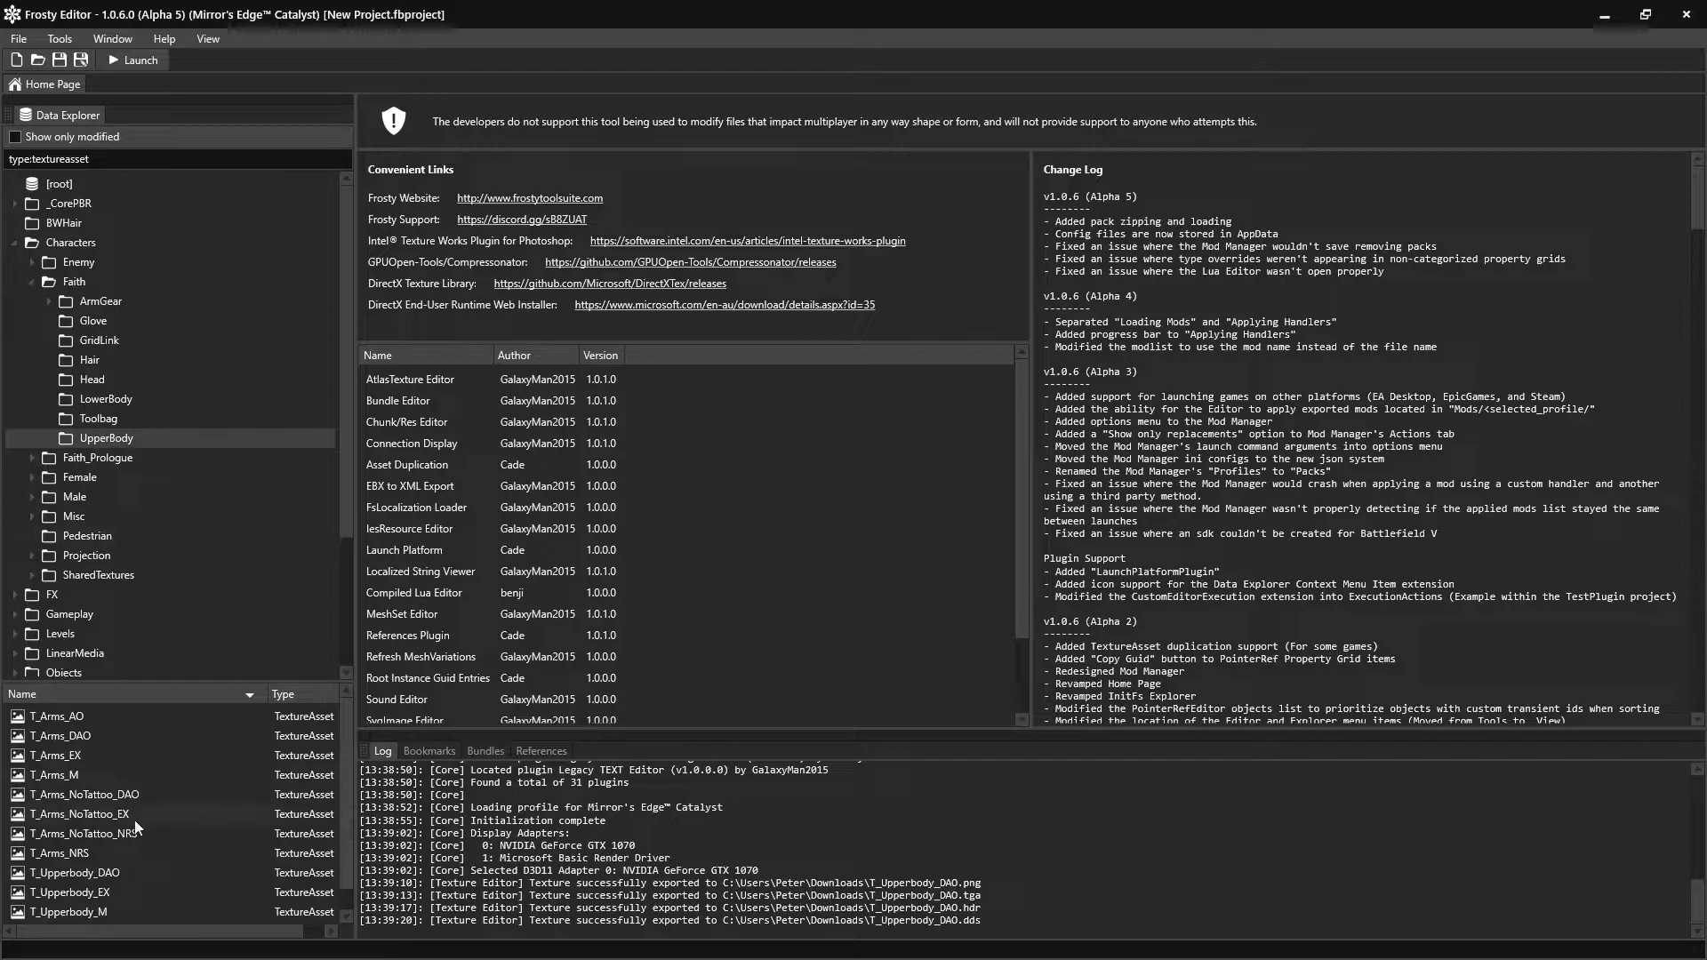
{"action": "scroll", "coordinate": [135, 819], "scroll_direction": "down", "scroll_amount": 1}
{"action": "double_click", "coordinate": [174, 850]}
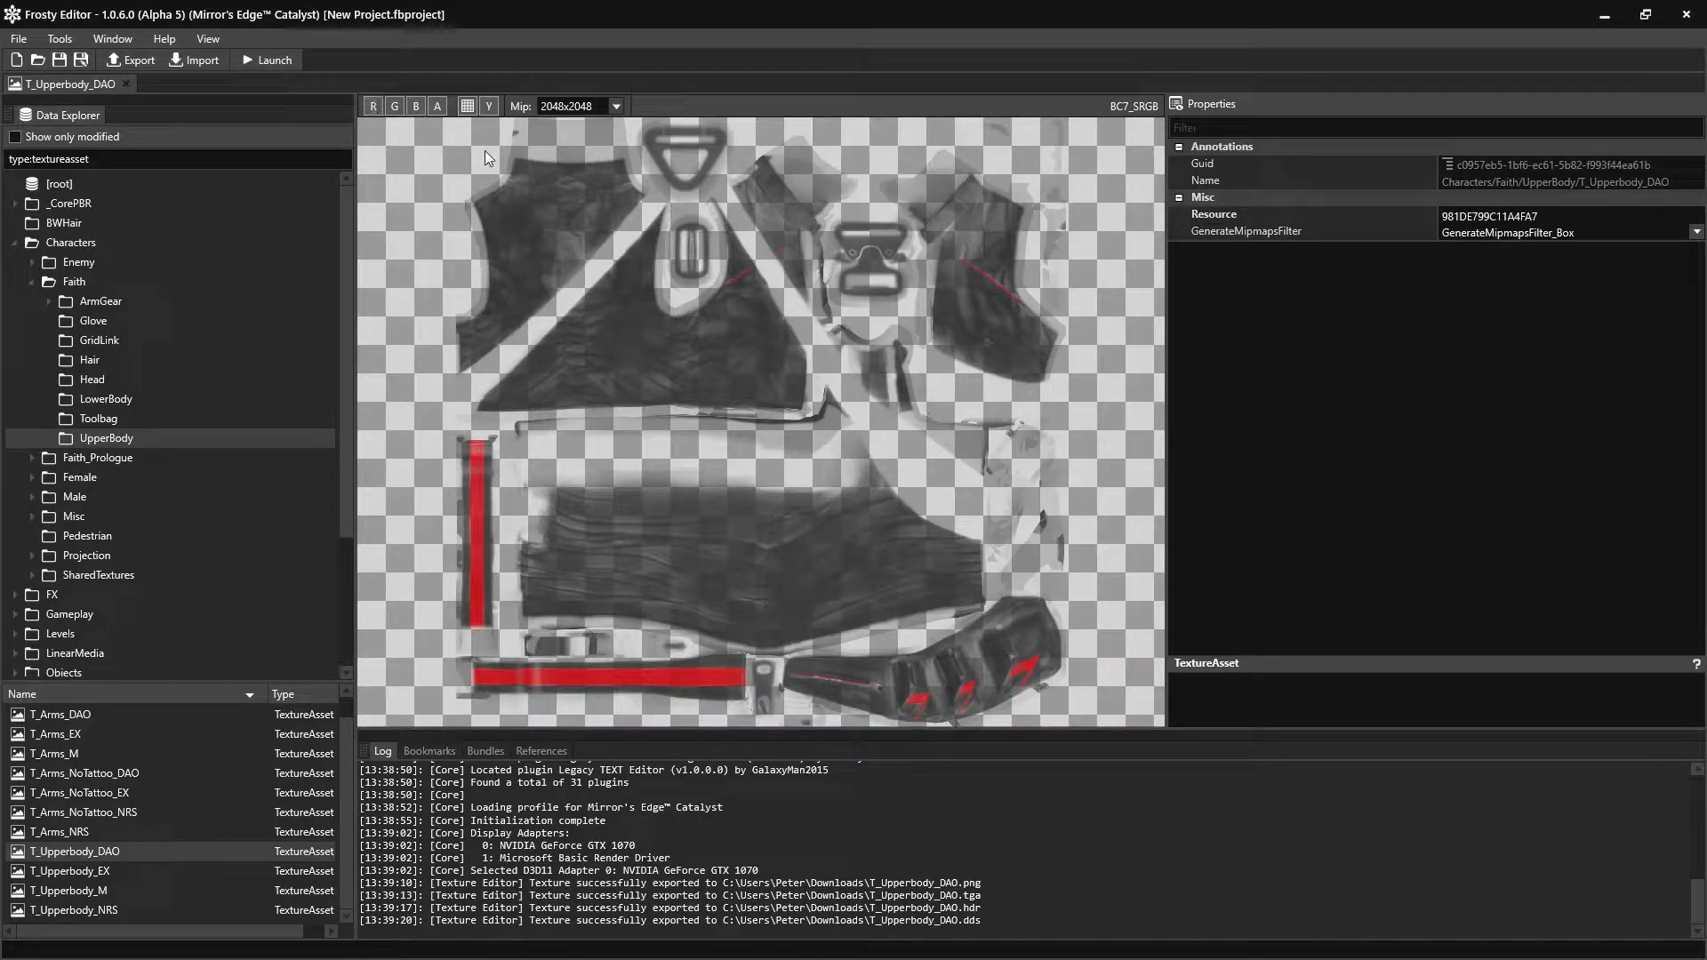
Preview the T_Upperbody_DAO texture with its red, green and alpha channels toggled one at a time, restoring each
{"action": "left_click", "coordinate": [373, 106]}
{"action": "left_click", "coordinate": [374, 106]}
{"action": "left_click", "coordinate": [395, 105]}
{"action": "left_click", "coordinate": [395, 106]}
{"action": "left_click", "coordinate": [436, 106]}
{"action": "left_click", "coordinate": [437, 107]}
Compare the texture preview with and without the checkerboard background and the gamma-space display override
{"action": "left_click", "coordinate": [471, 104]}
{"action": "left_click", "coordinate": [473, 103]}
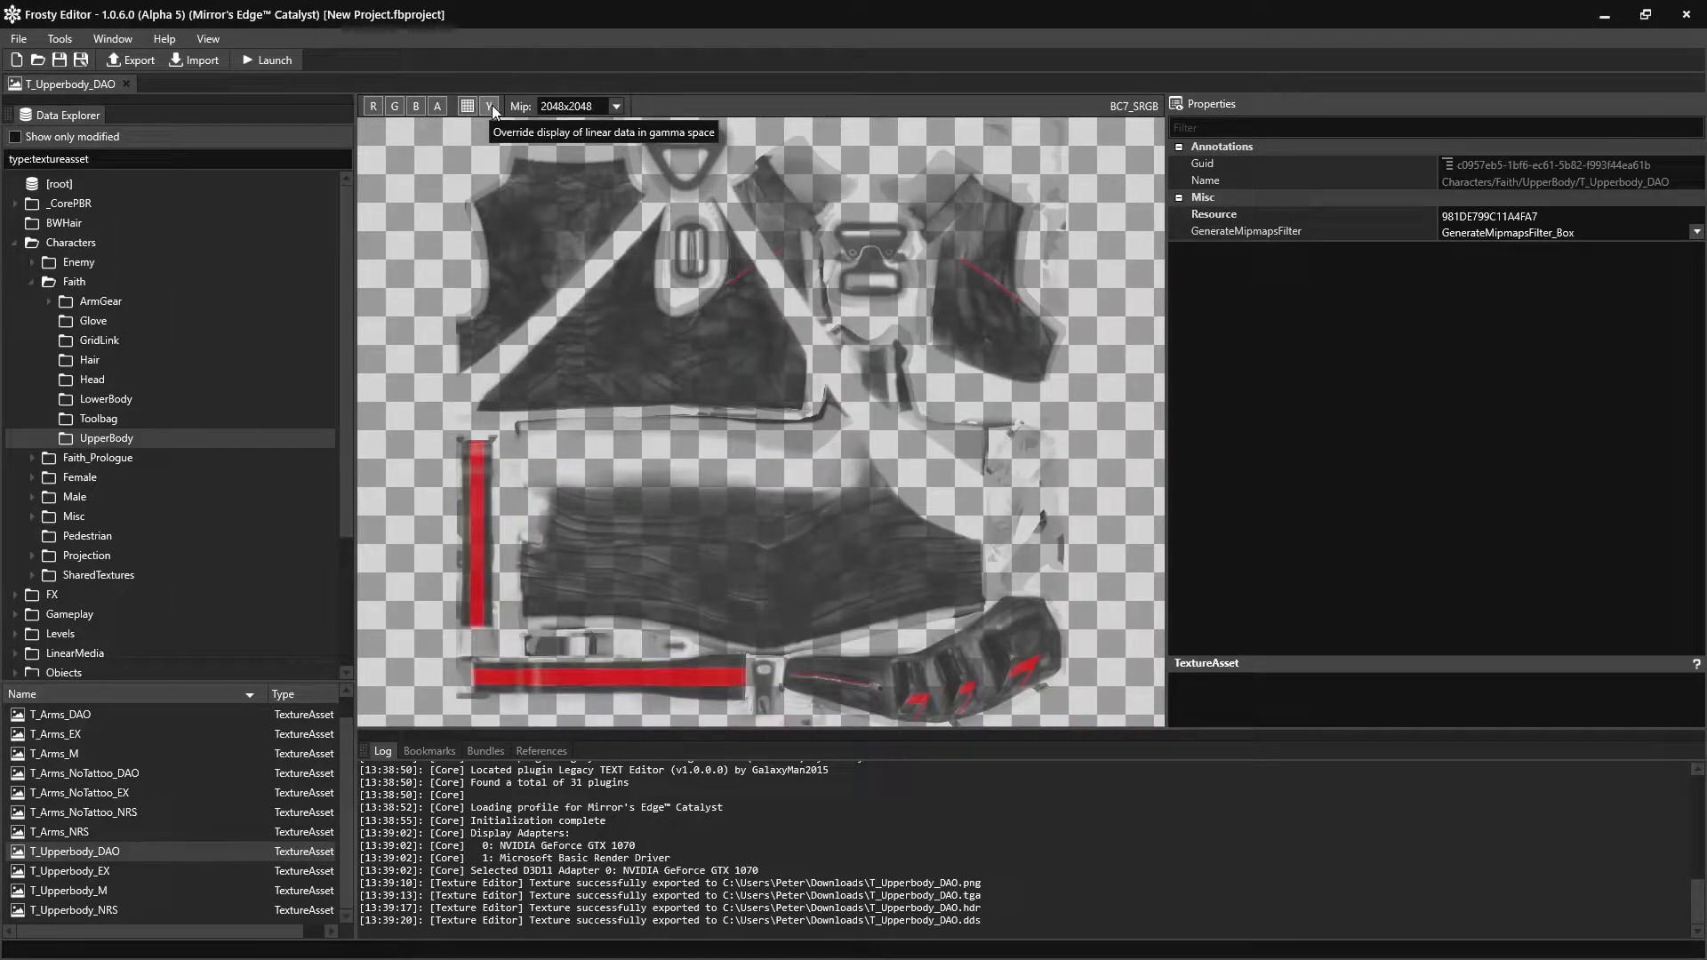
{"action": "left_click", "coordinate": [492, 105]}
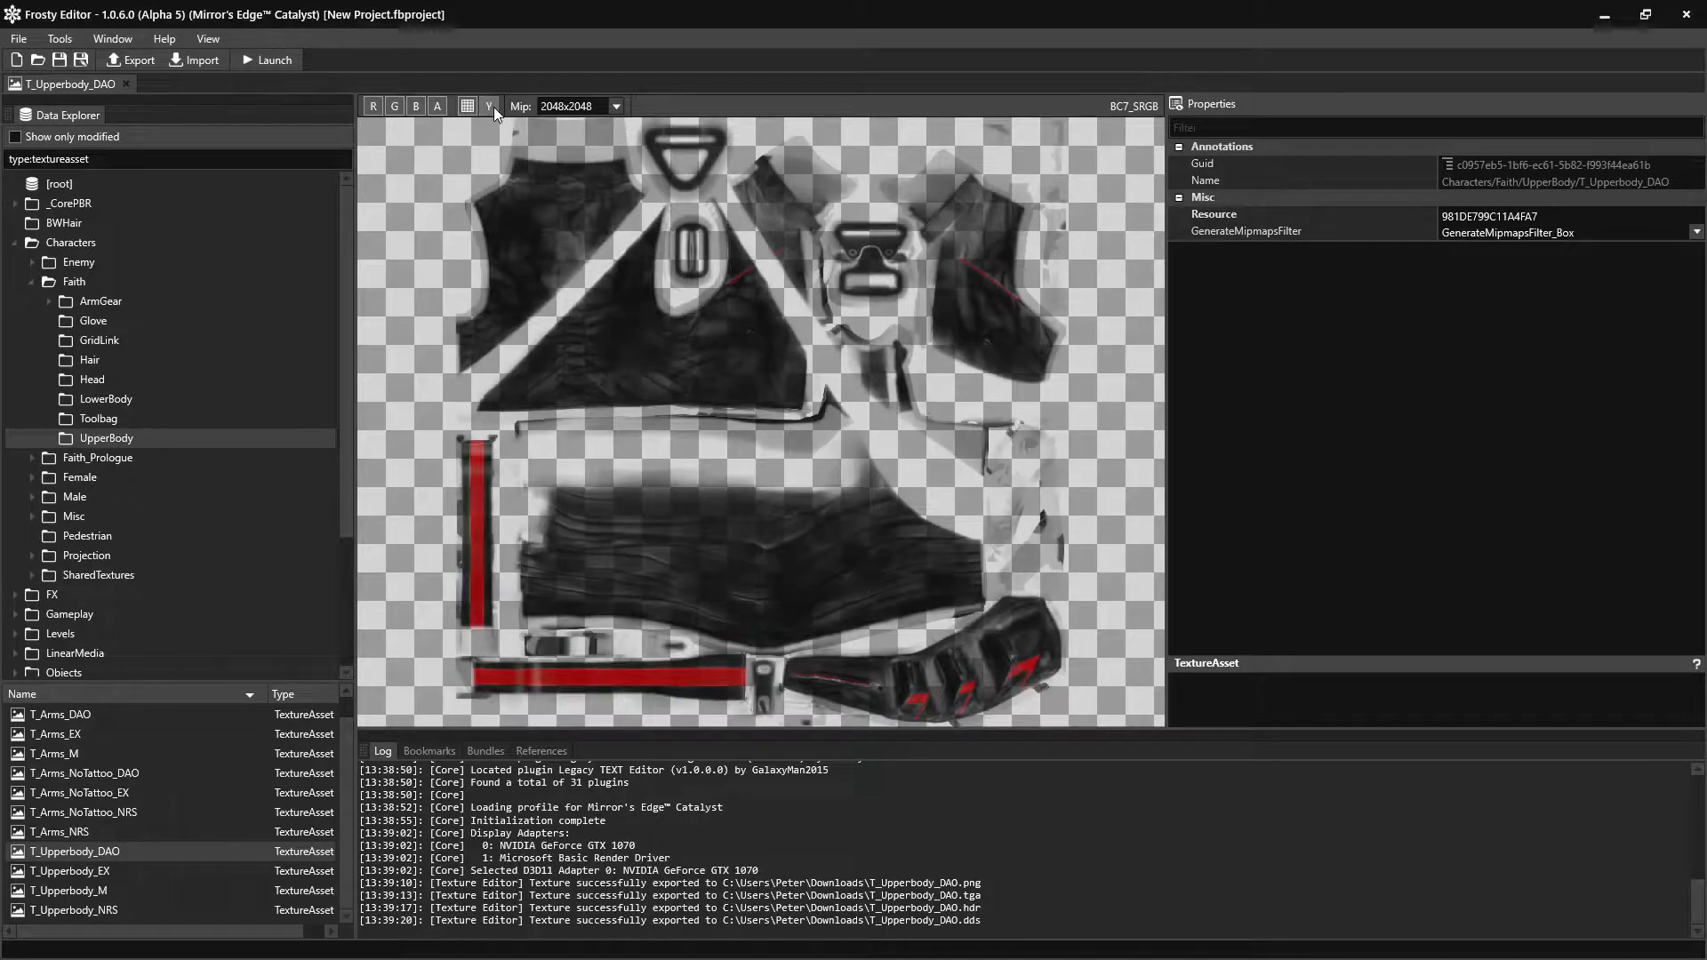
{"action": "left_click", "coordinate": [491, 105]}
{"action": "left_click", "coordinate": [492, 104]}
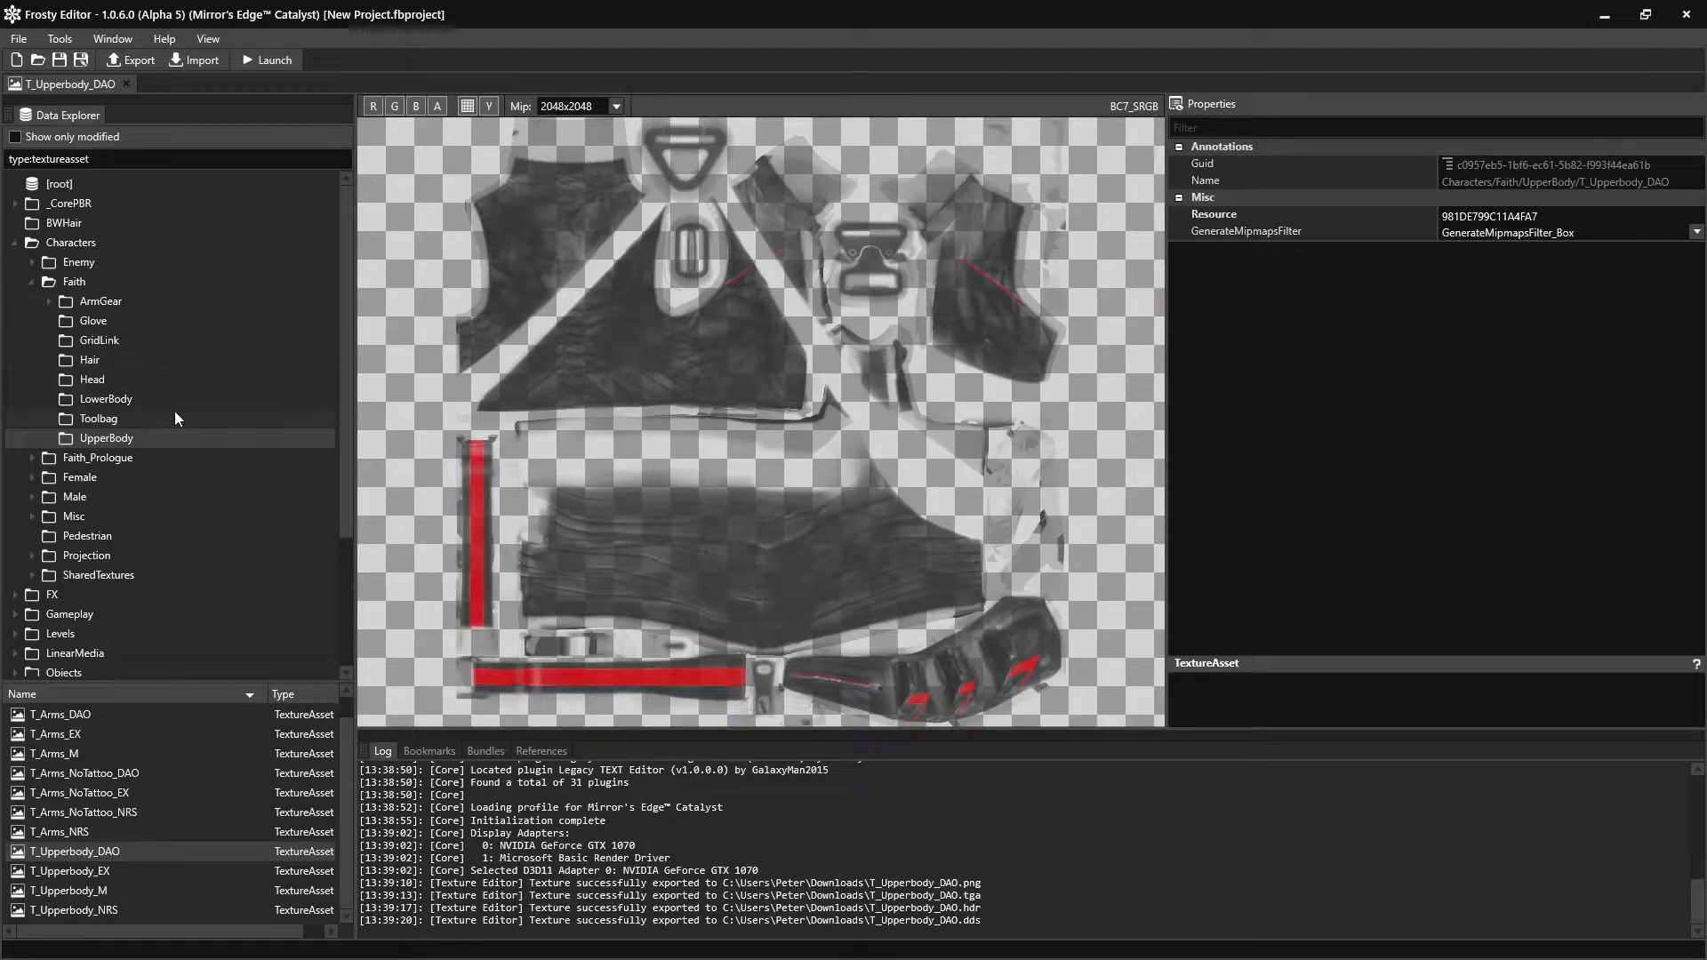
Open the T_Upperbody_NRS texture for a brief look, and close it again
{"action": "left_click", "coordinate": [112, 909]}
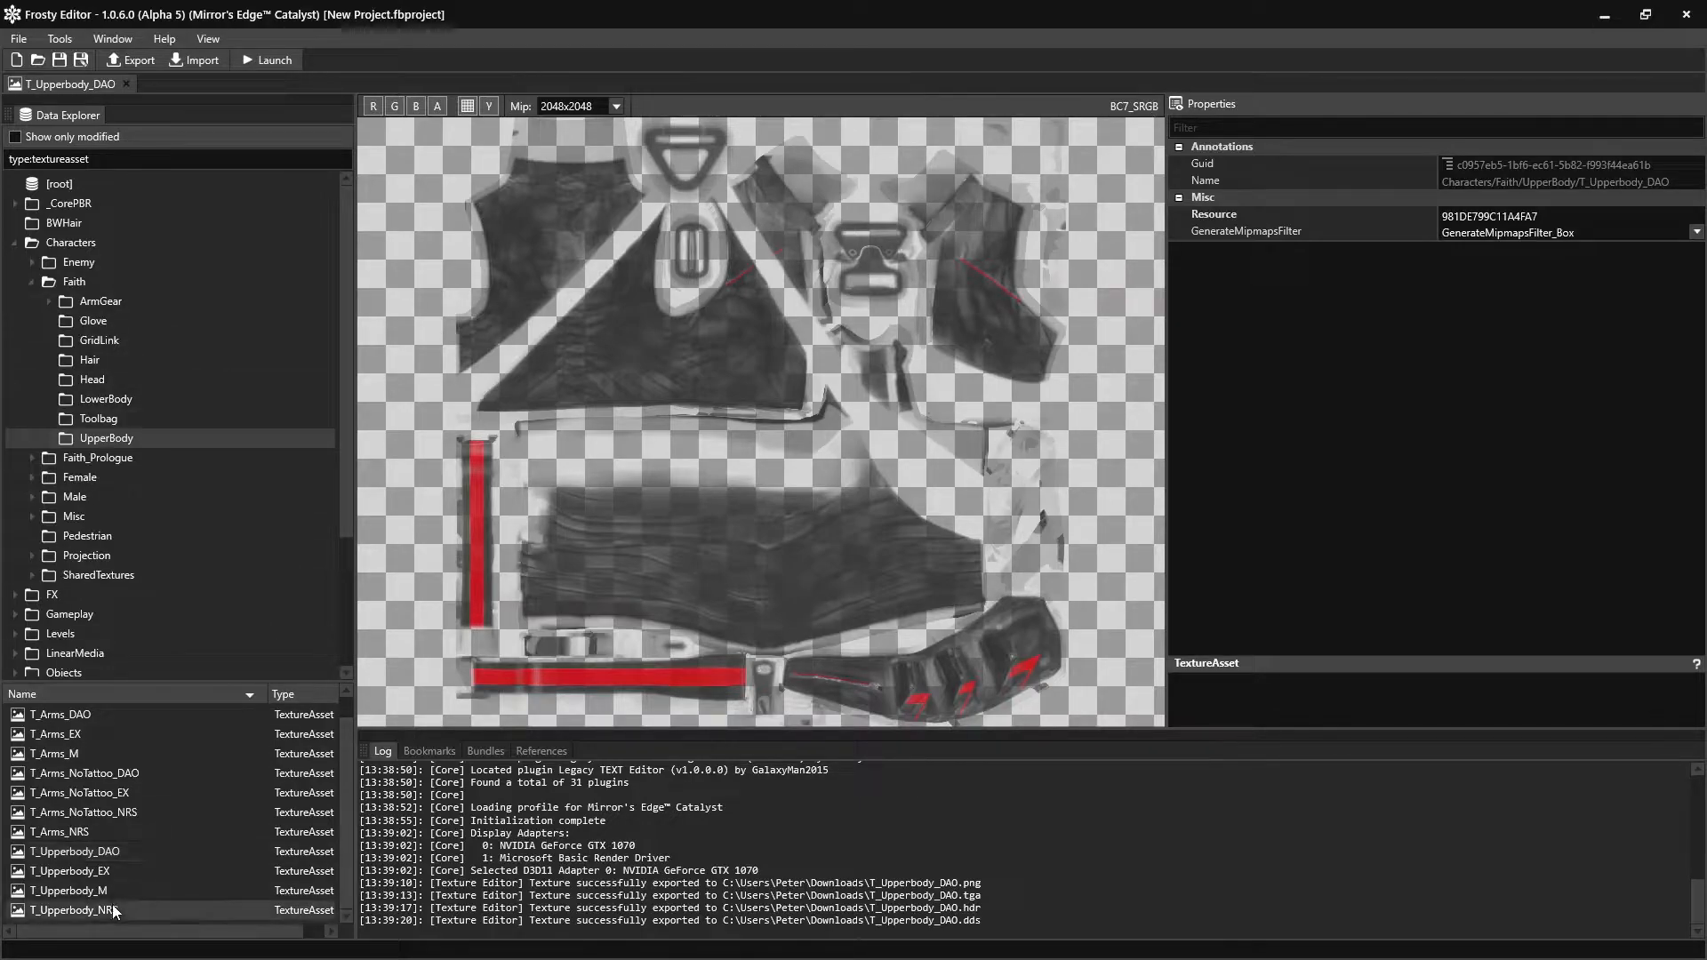
{"action": "double_click", "coordinate": [112, 909]}
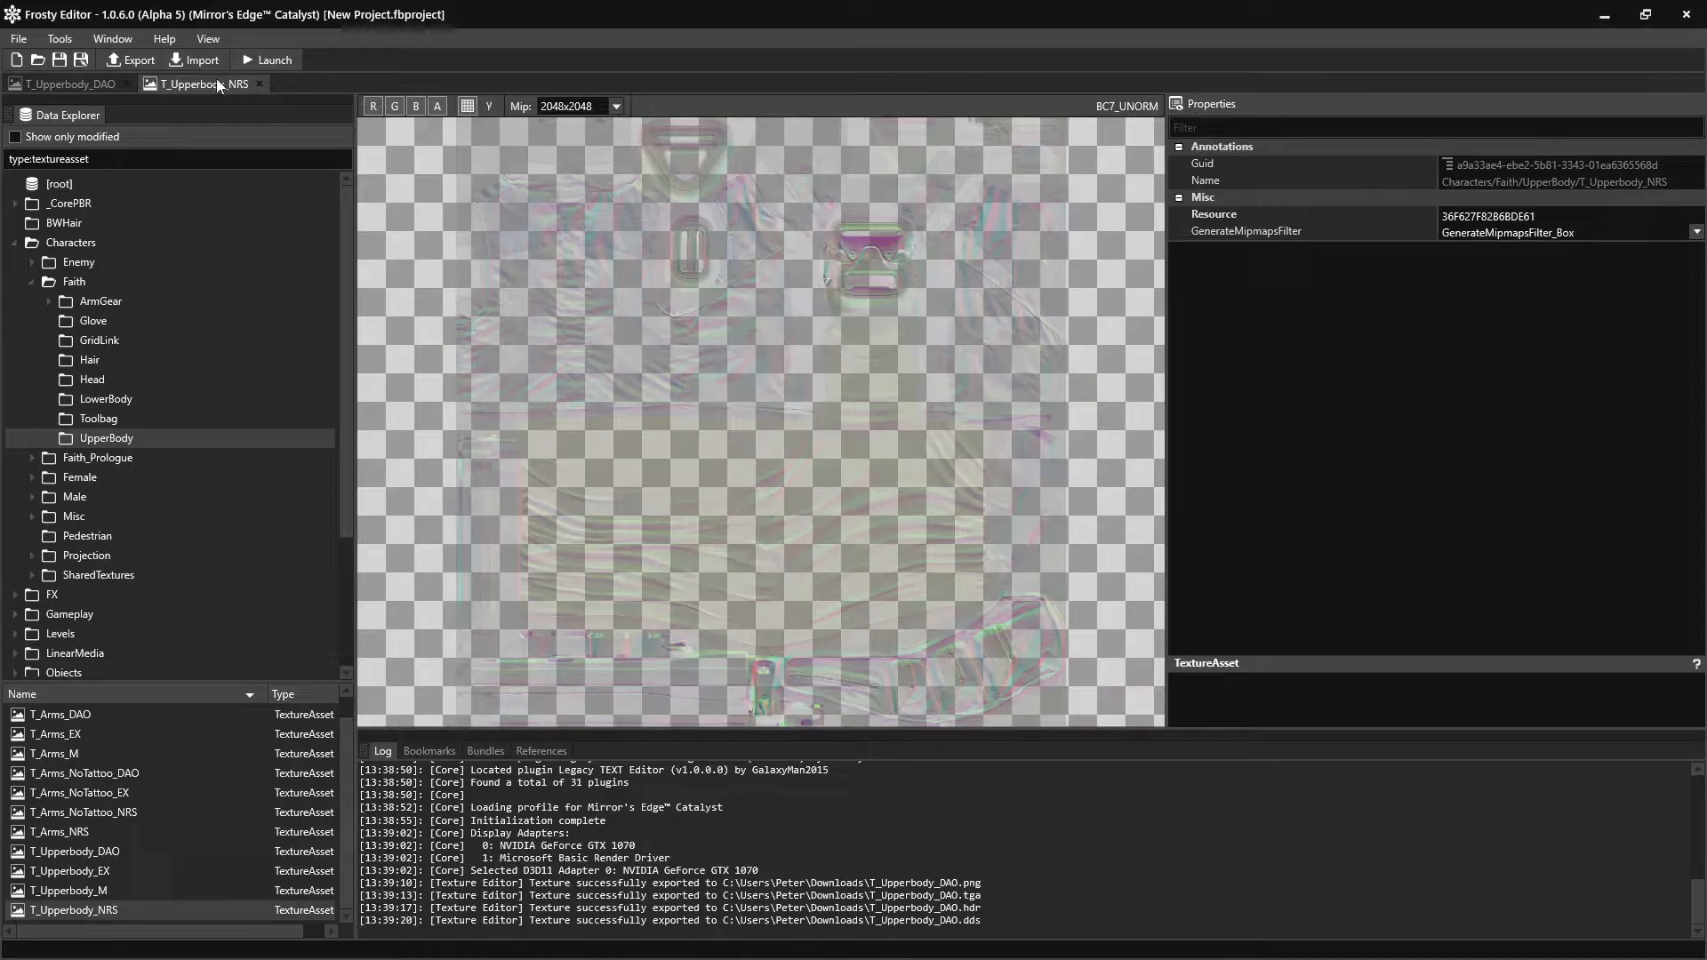
{"action": "left_click", "coordinate": [259, 83]}
Preview the T_Upperbody_DAO texture at the 32x32 mip level and return it to 2048x2048
{"action": "left_click", "coordinate": [594, 108]}
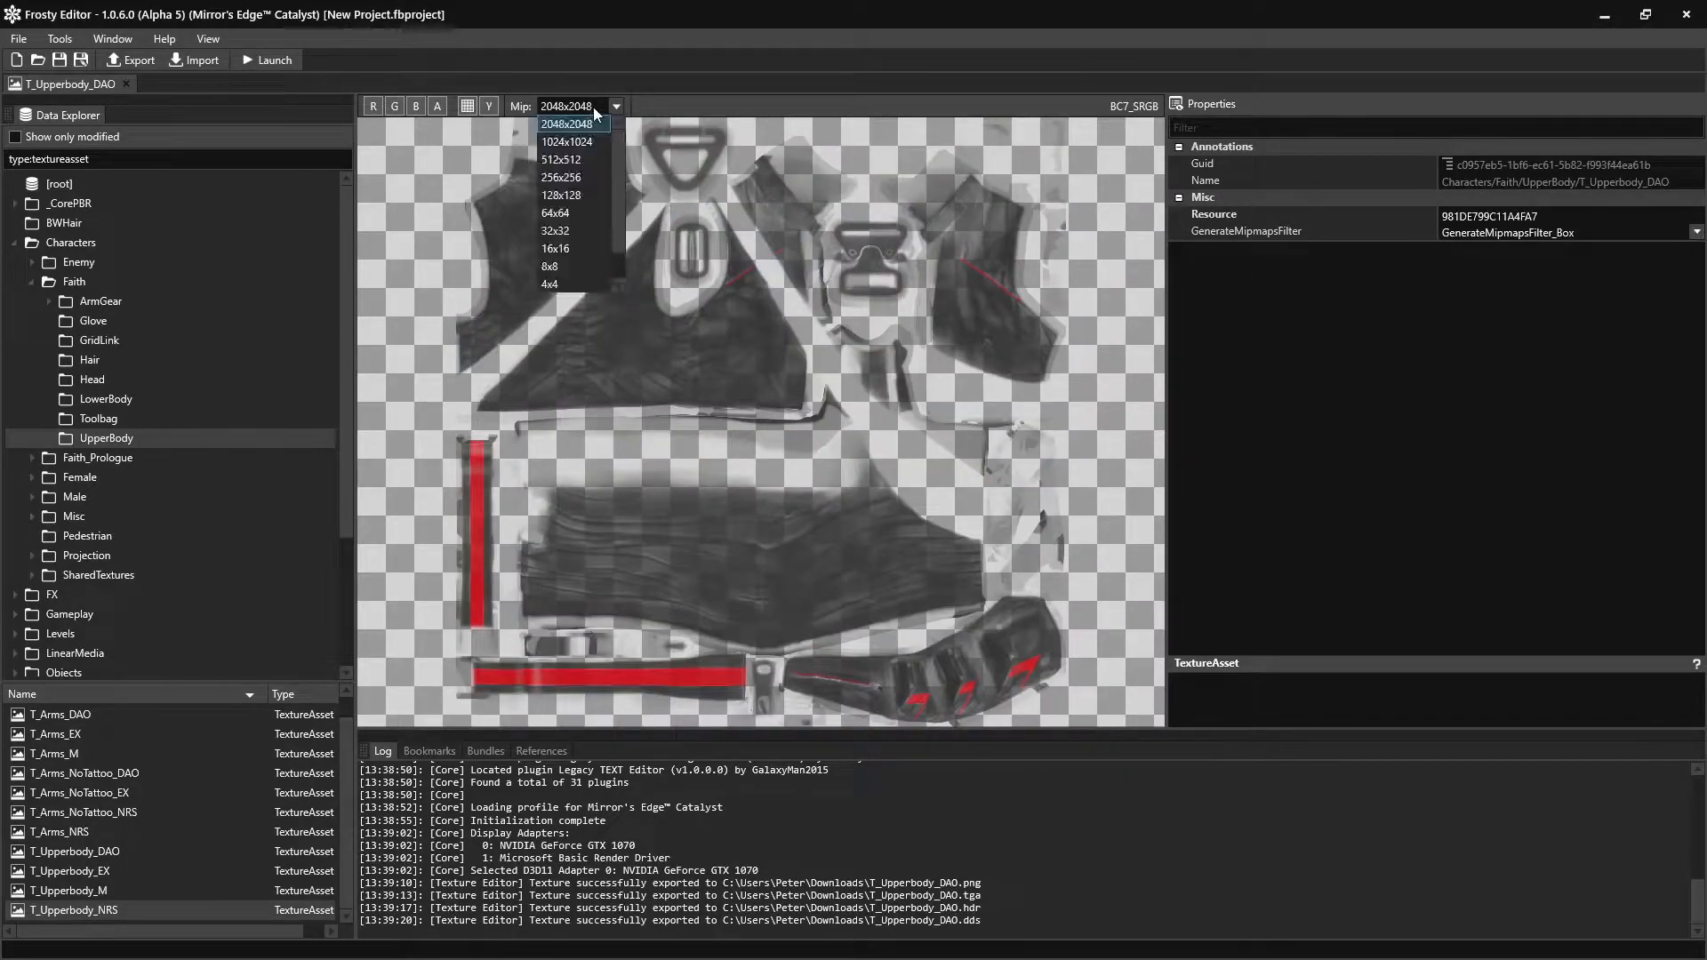
{"action": "left_click", "coordinate": [592, 230]}
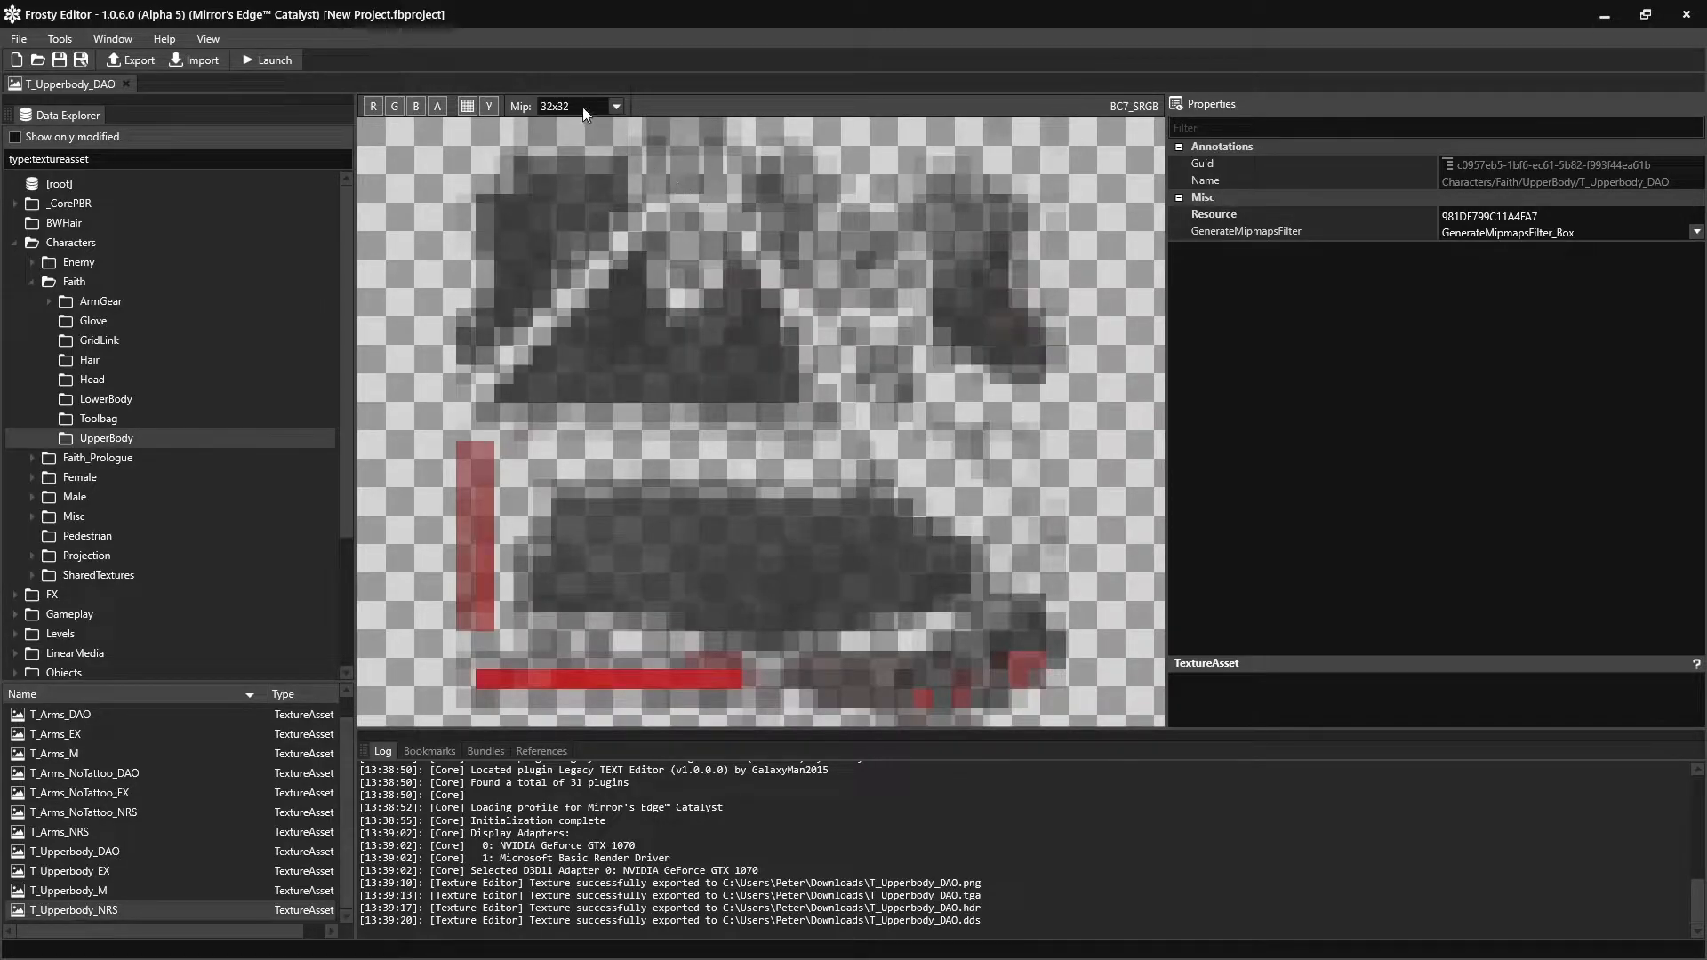
{"action": "scroll", "coordinate": [583, 109], "scroll_direction": "up", "scroll_amount": 4}
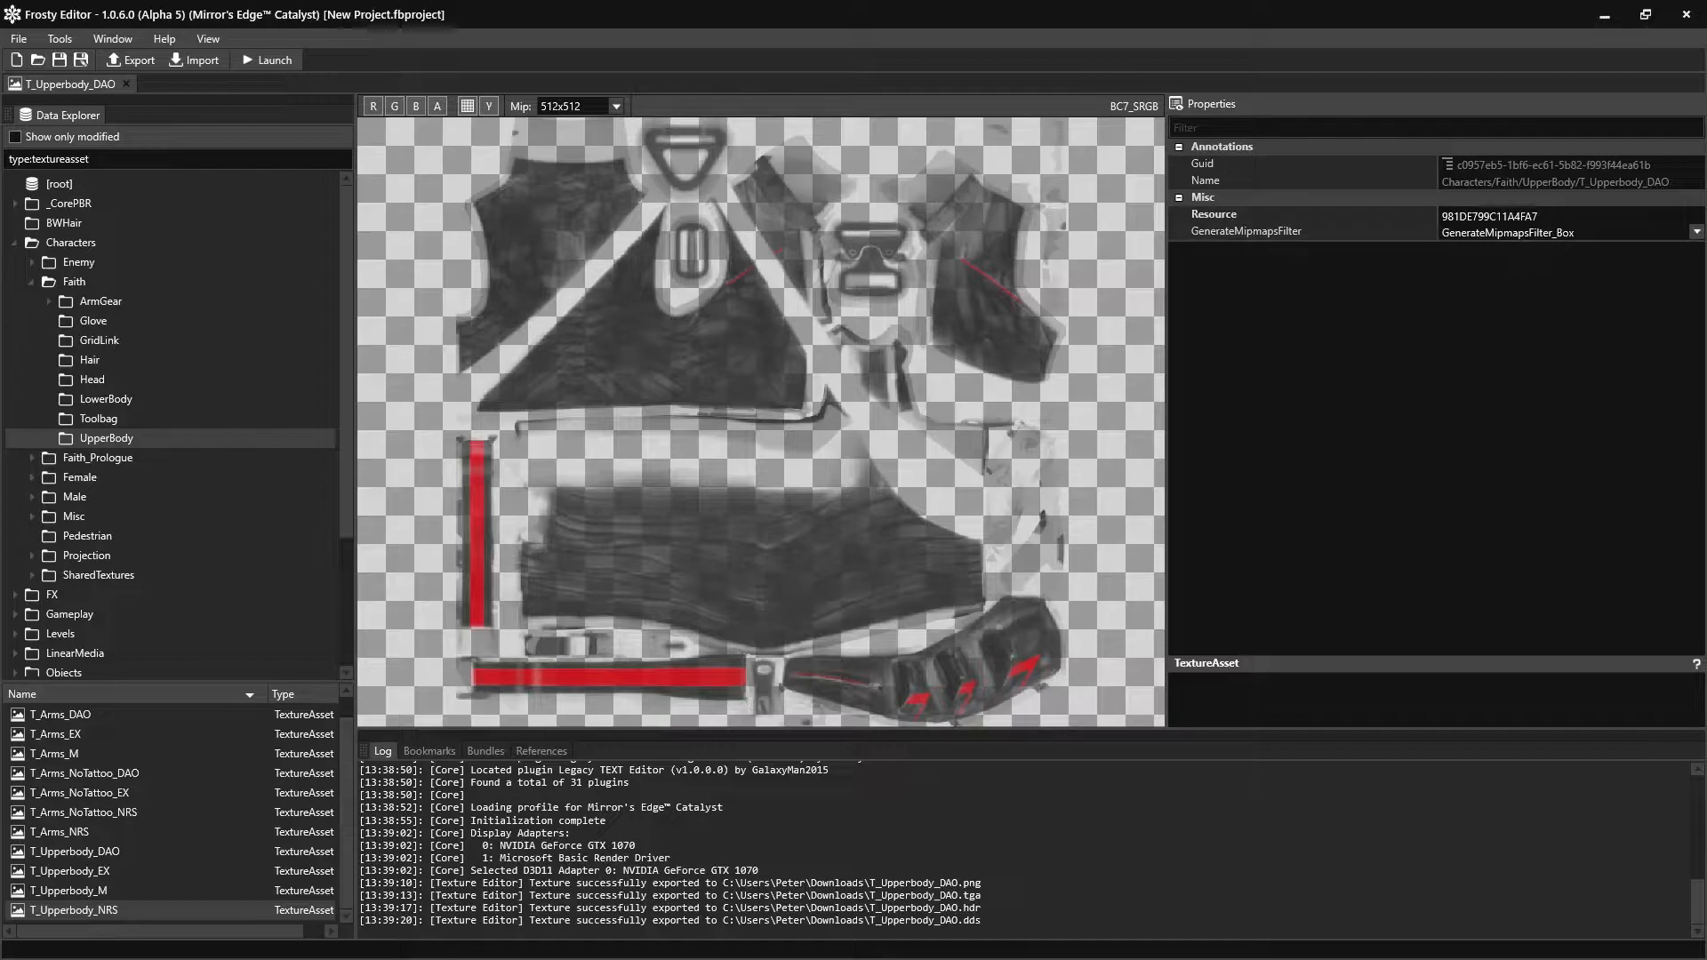
{"action": "scroll", "coordinate": [578, 107], "scroll_direction": "up", "scroll_amount": 2}
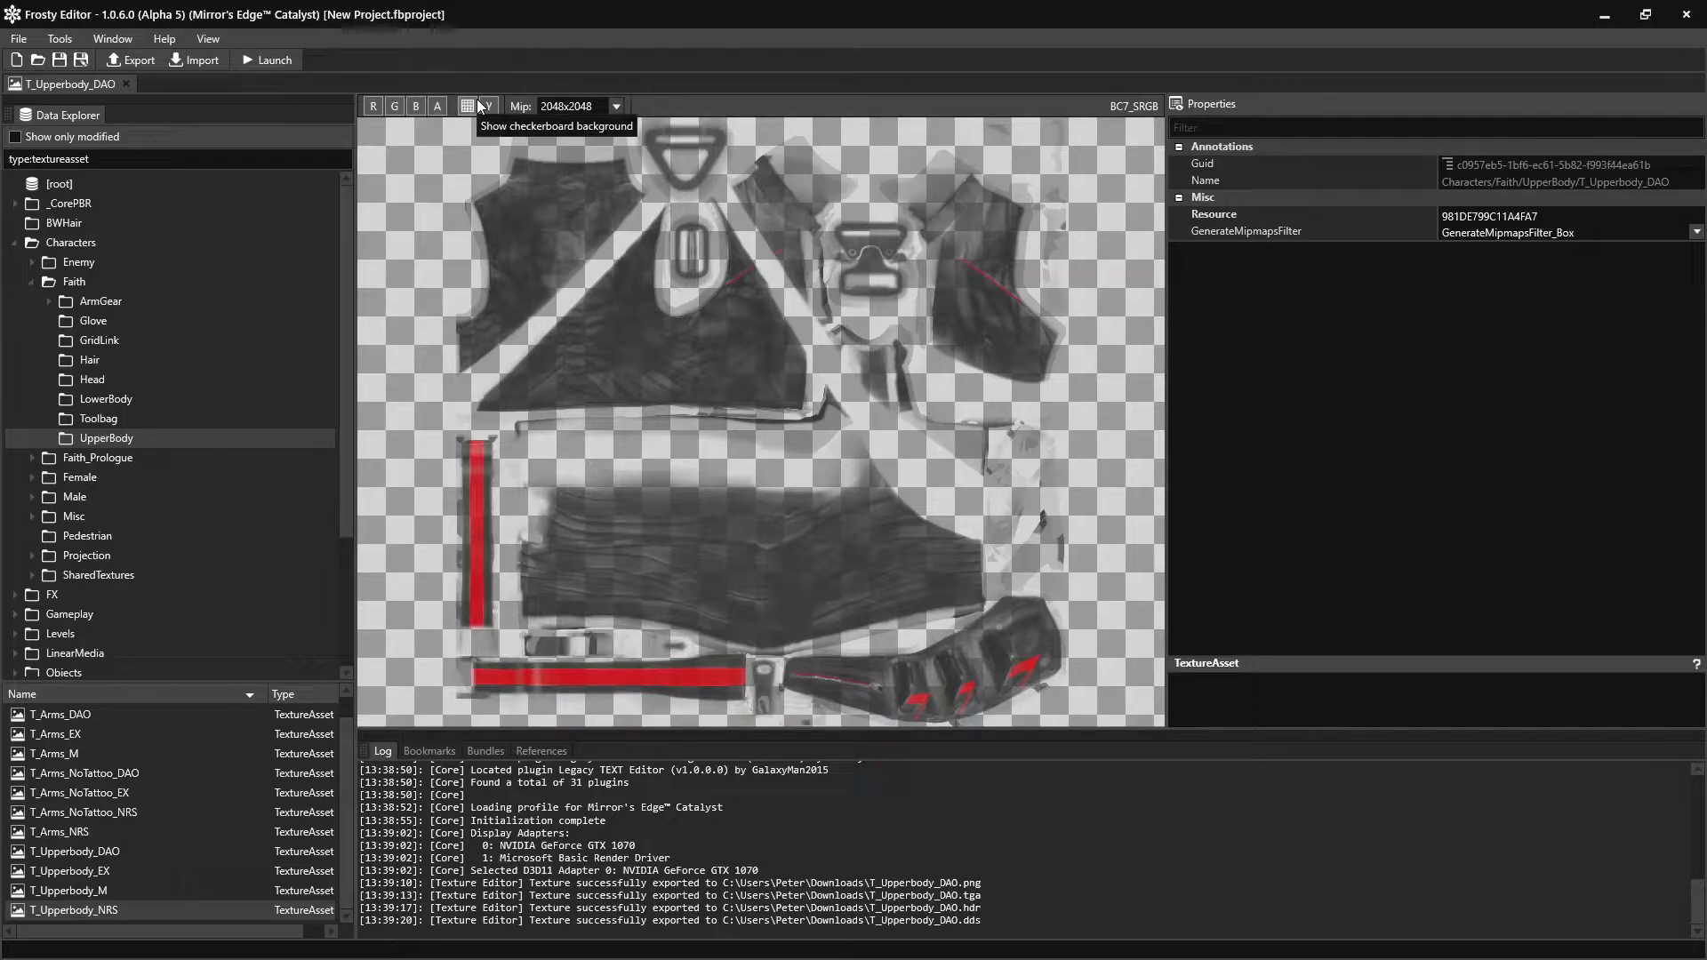
Compare T_Upperbody_DAO with and without its alpha channel, and view the alpha channel on its own
{"action": "left_click", "coordinate": [439, 108]}
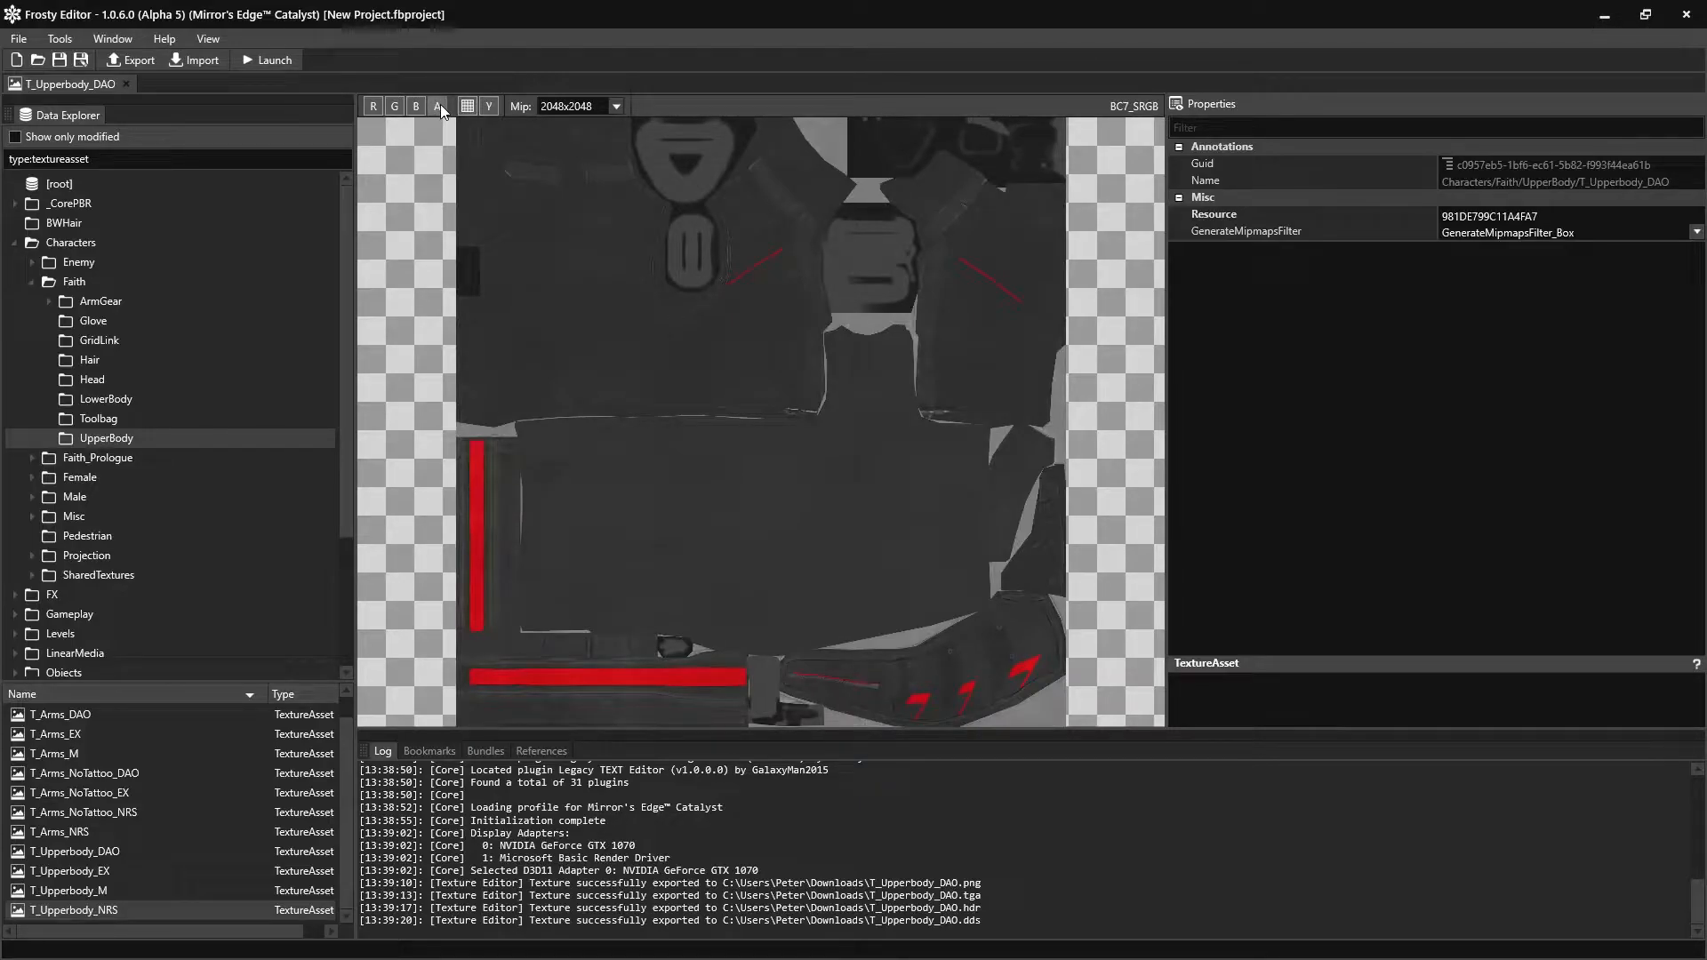
{"action": "left_click", "coordinate": [440, 105]}
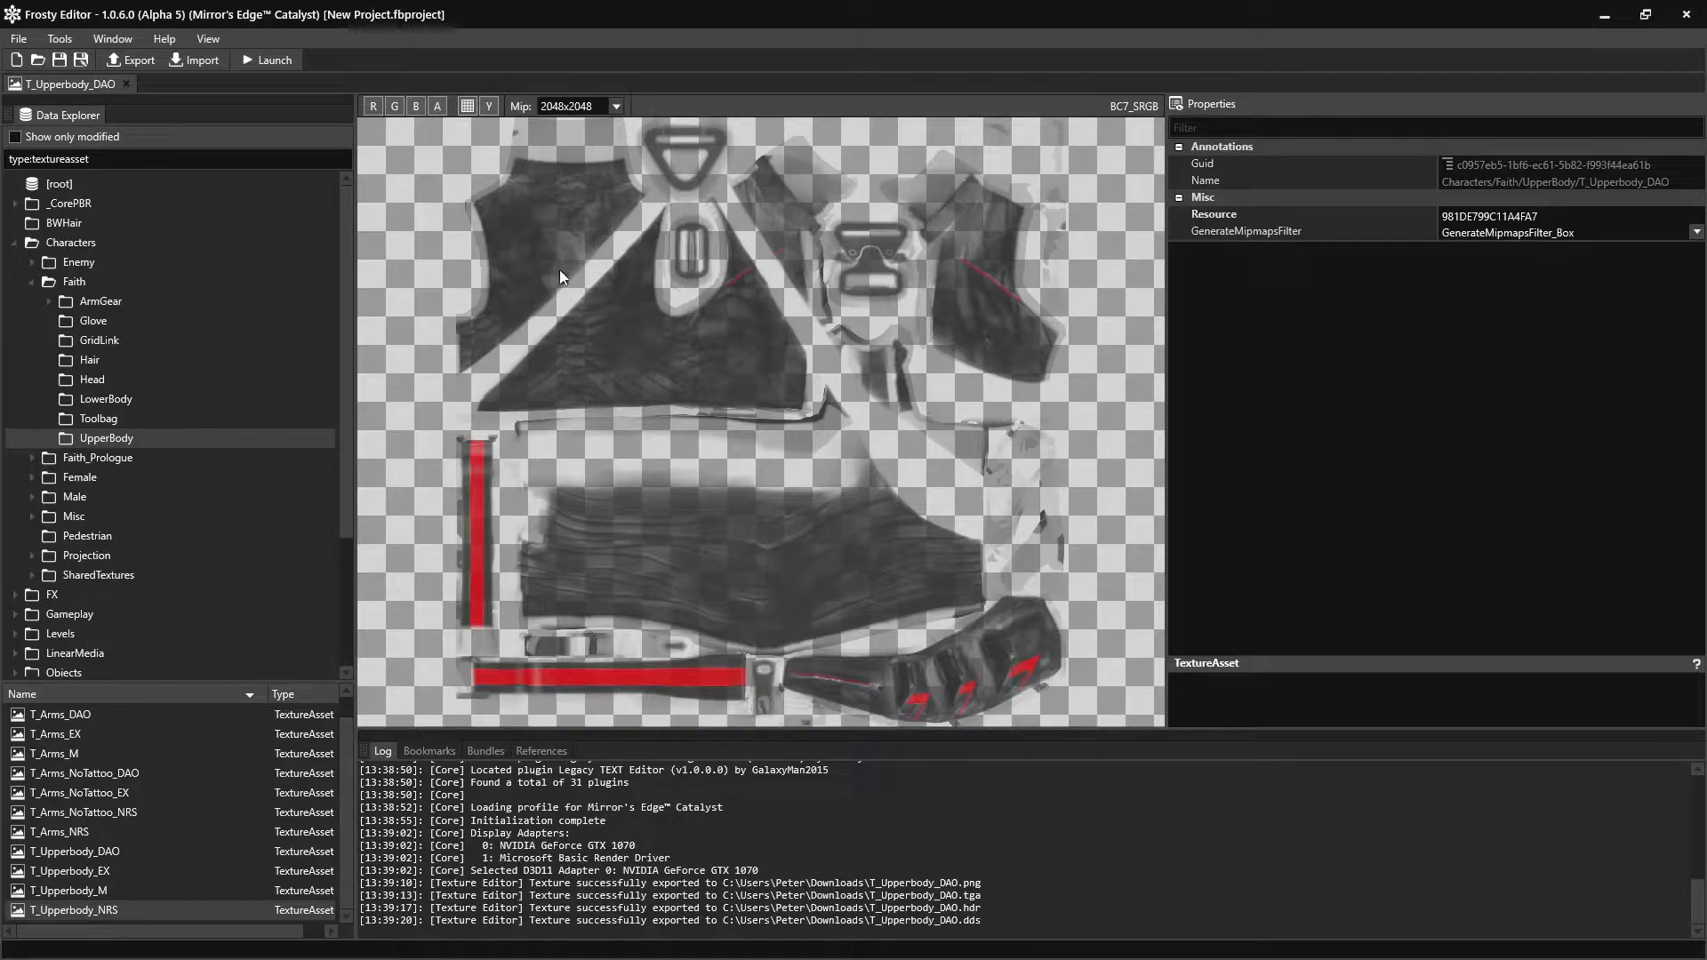
{"action": "left_click", "coordinate": [415, 107]}
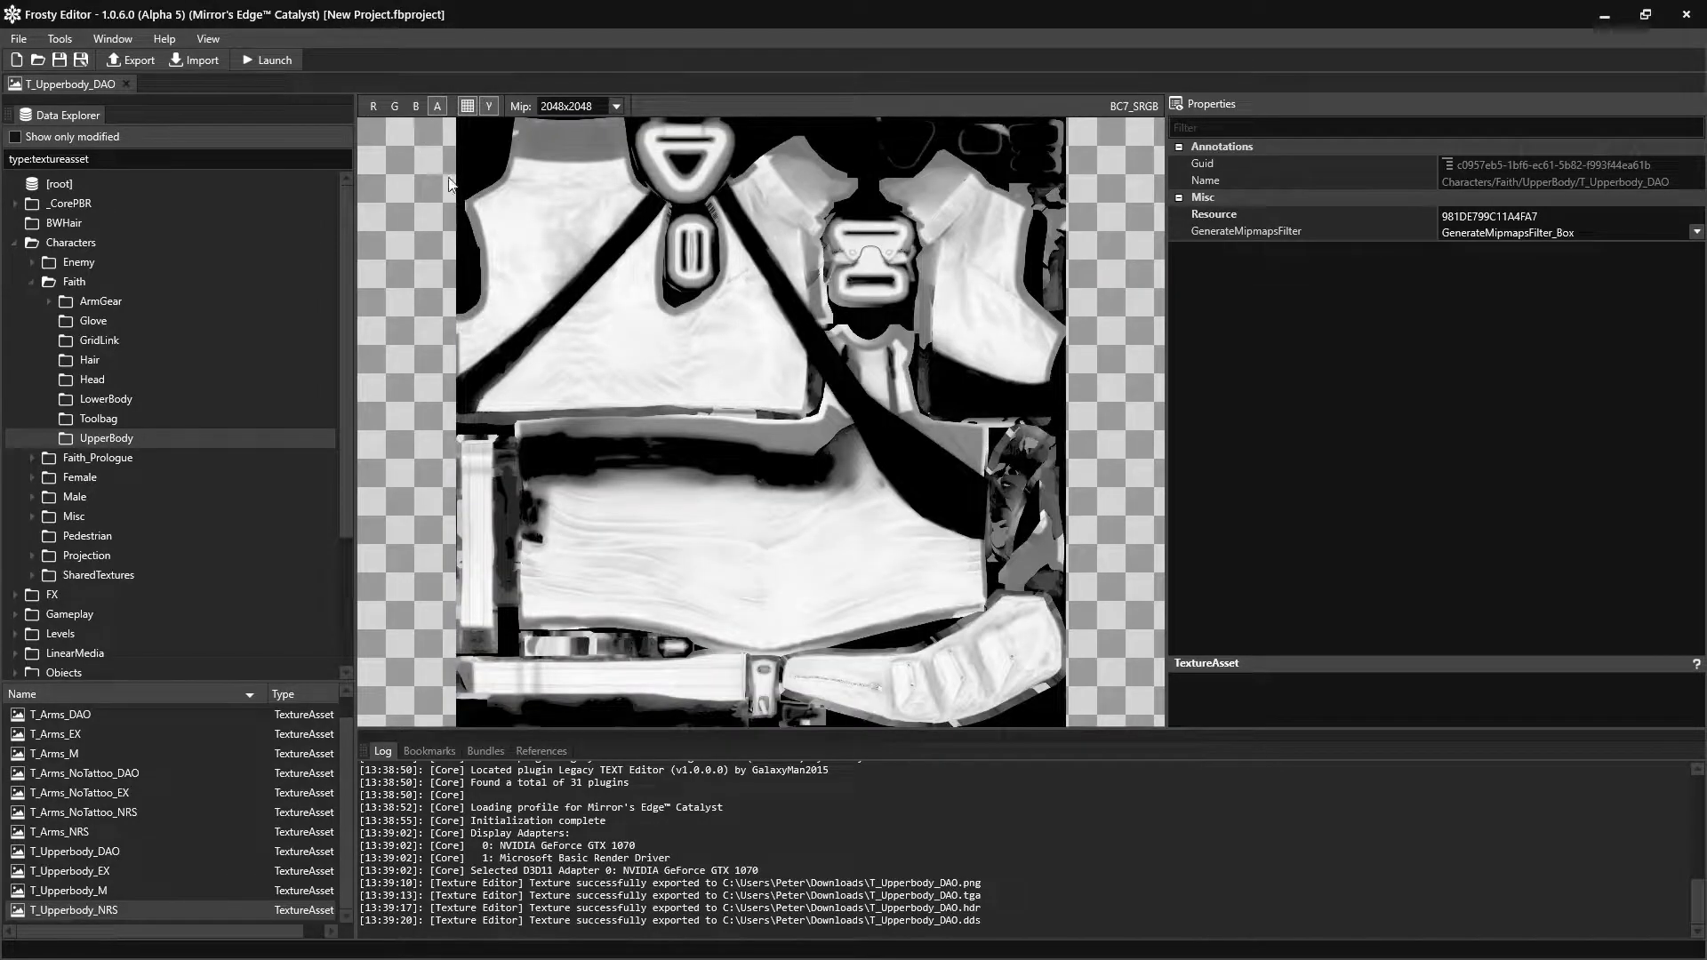
Open the T_Upperbody_NRS, T_Upperbody_M and T_Arms_EX textures to examine what their channels contain
{"action": "double_click", "coordinate": [78, 910]}
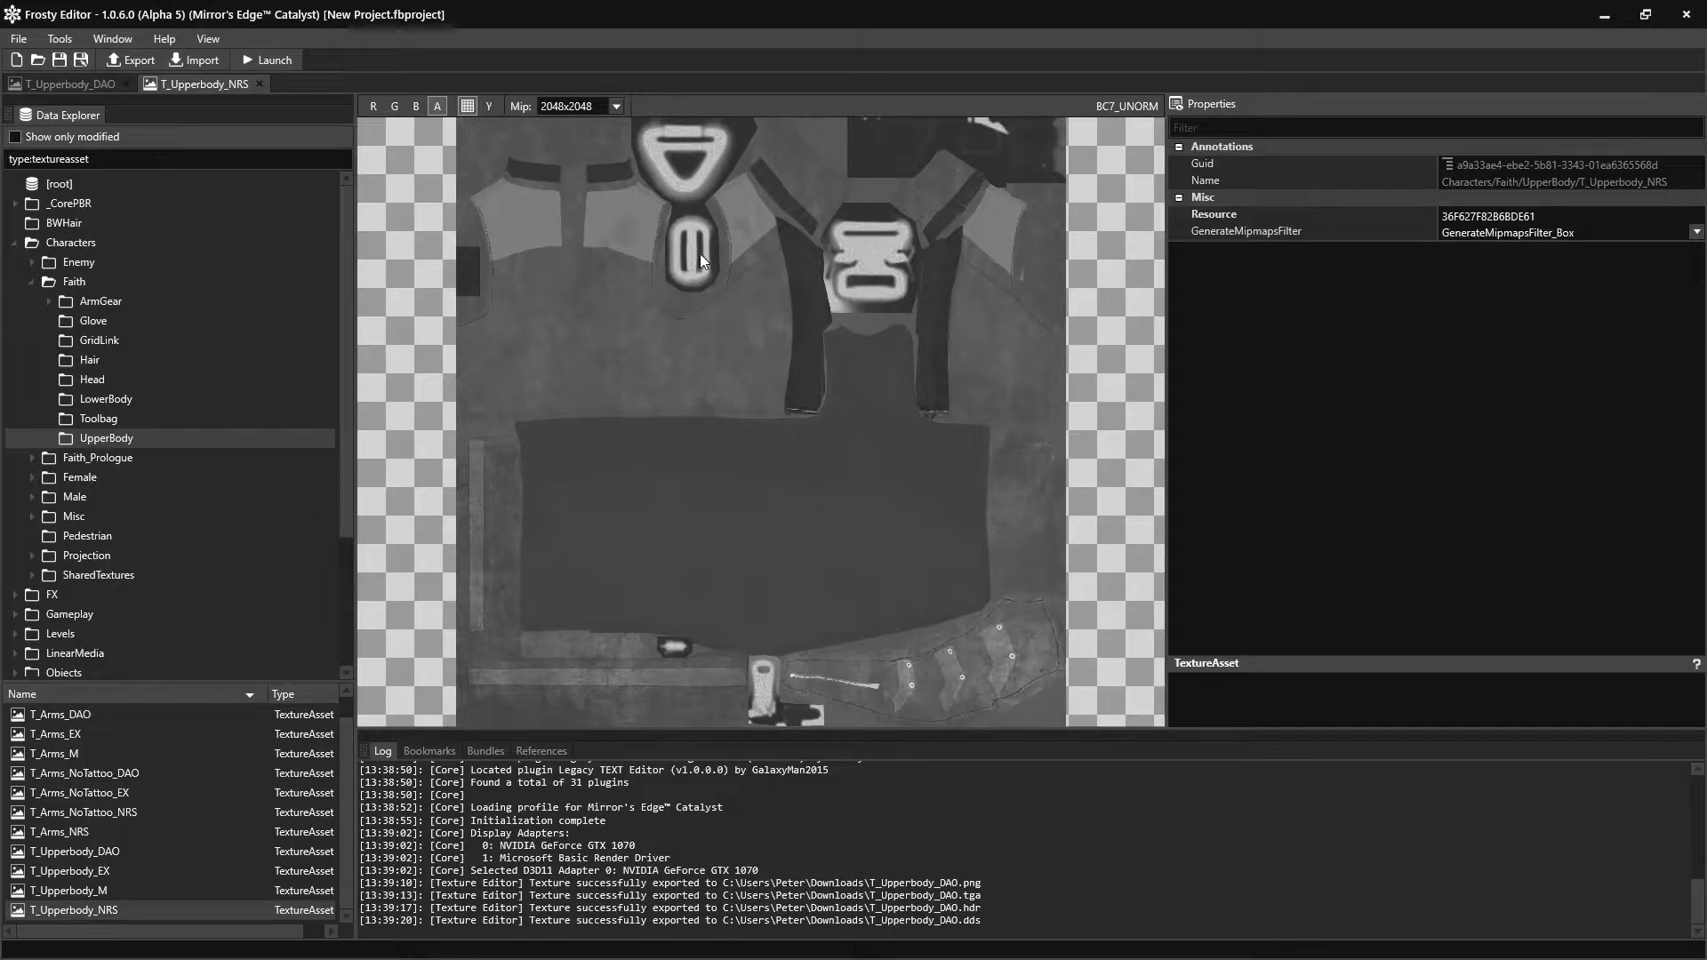
{"action": "double_click", "coordinate": [140, 889]}
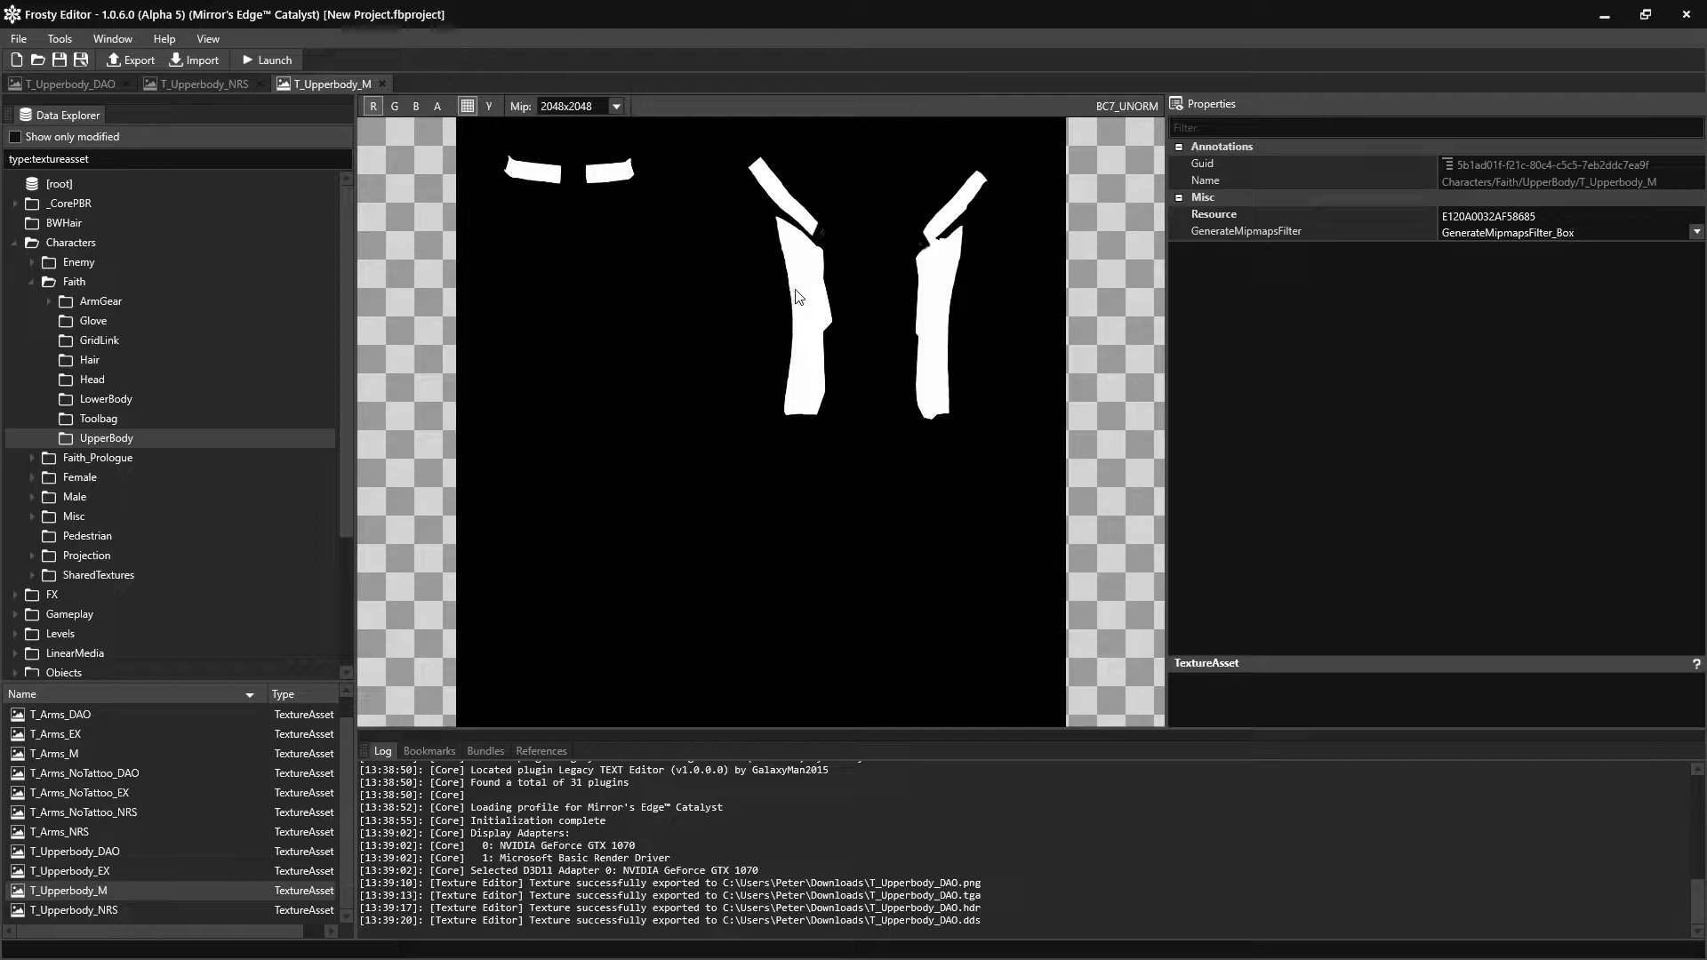
{"action": "left_click", "coordinate": [132, 850]}
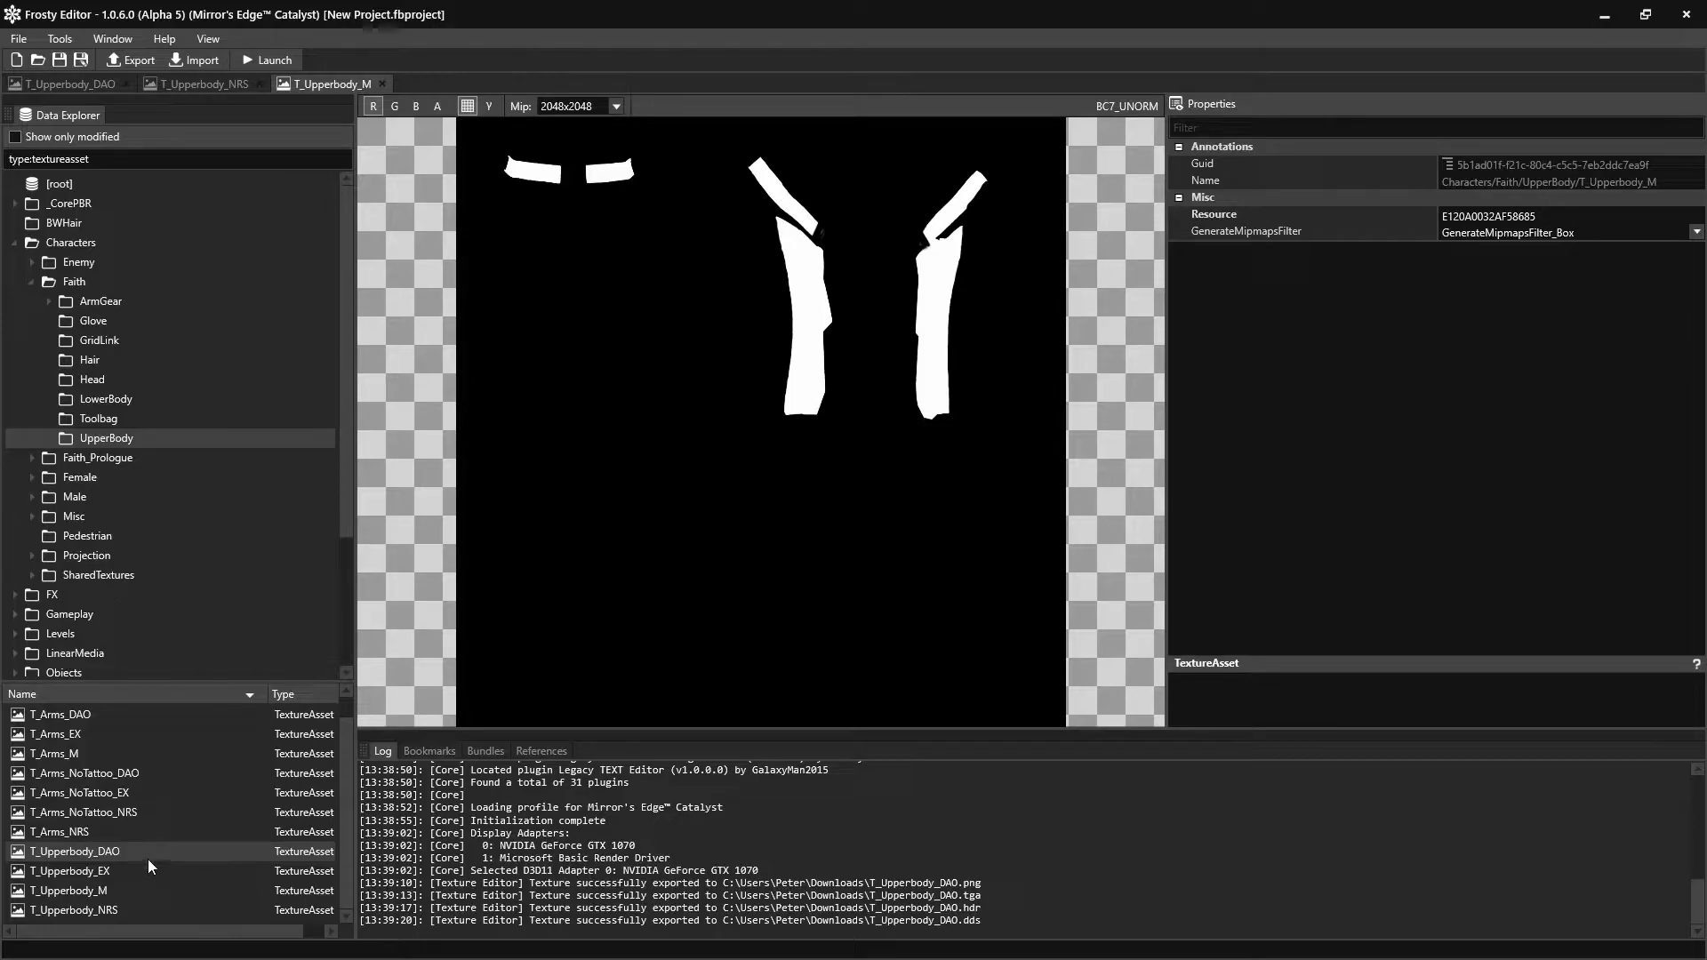
{"action": "left_click", "coordinate": [130, 911]}
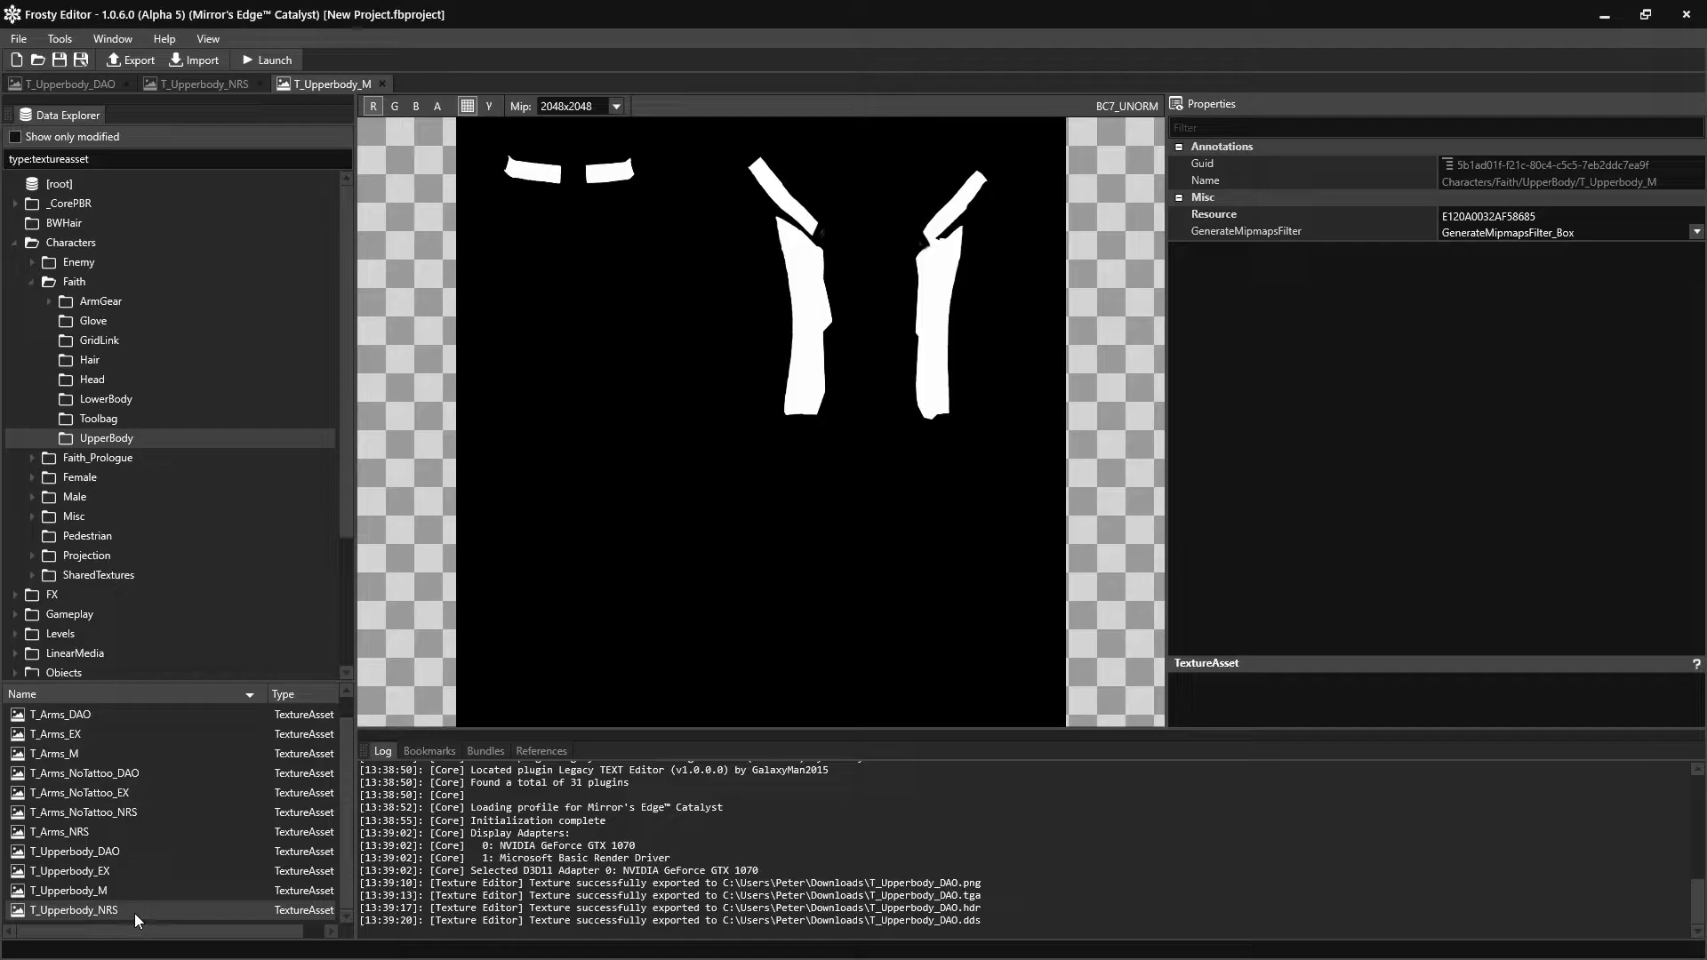
{"action": "left_click", "coordinate": [122, 890]}
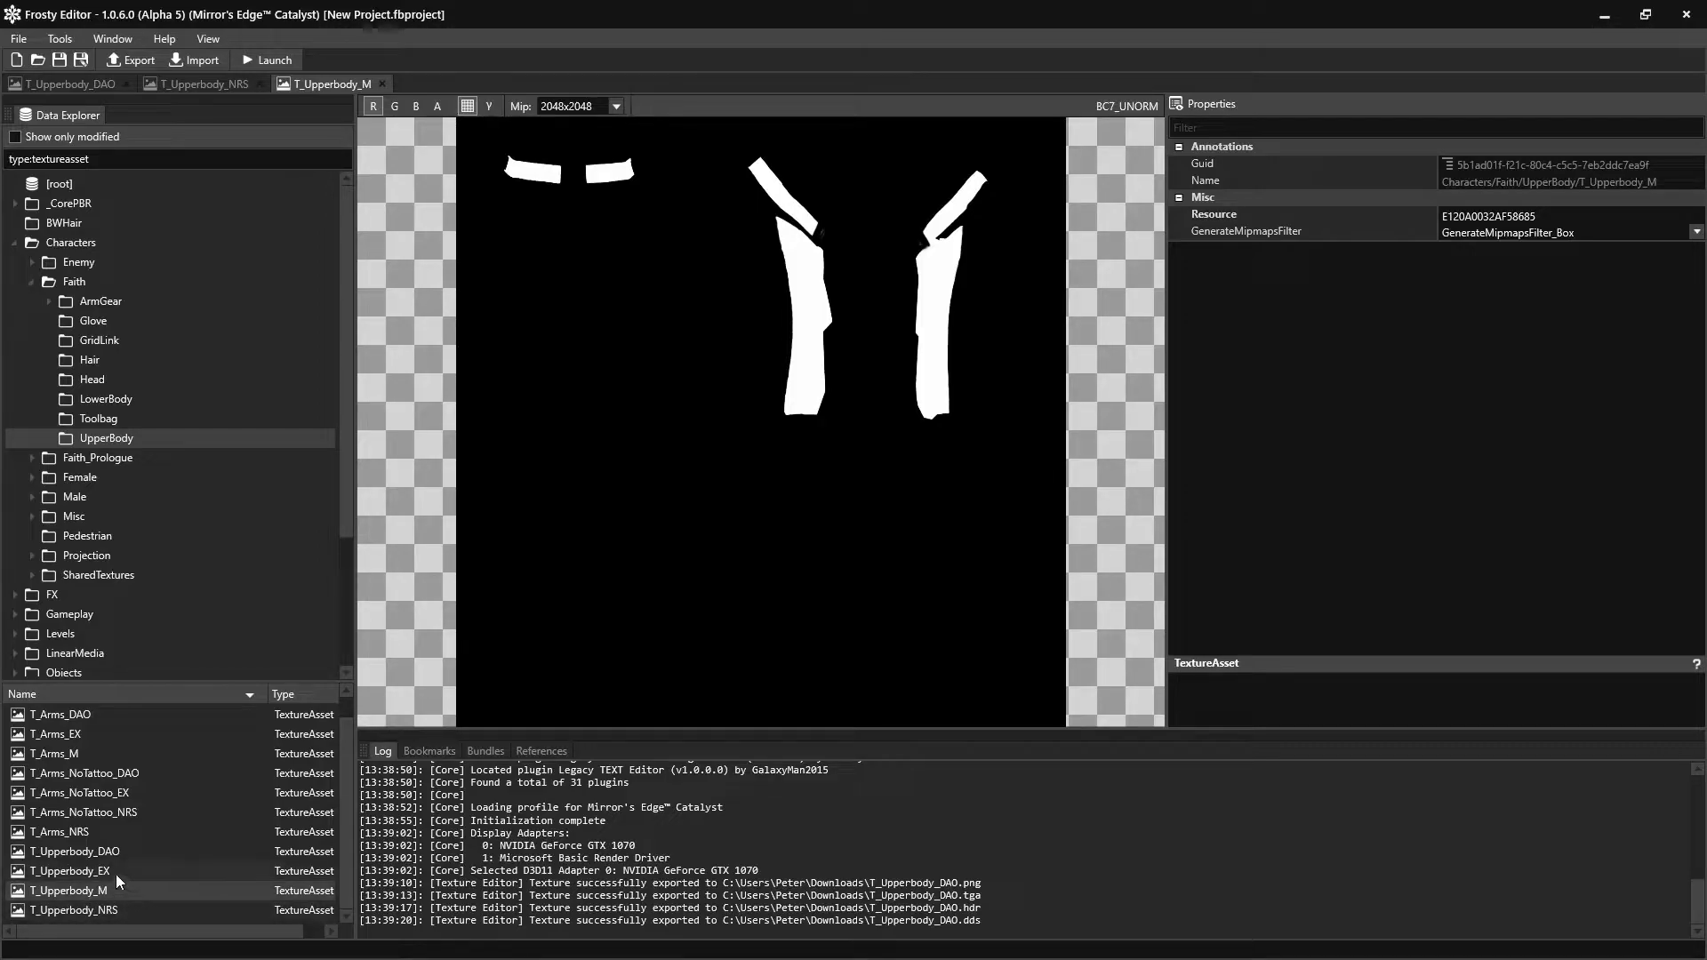
{"action": "left_click", "coordinate": [116, 874]}
{"action": "double_click", "coordinate": [108, 738]}
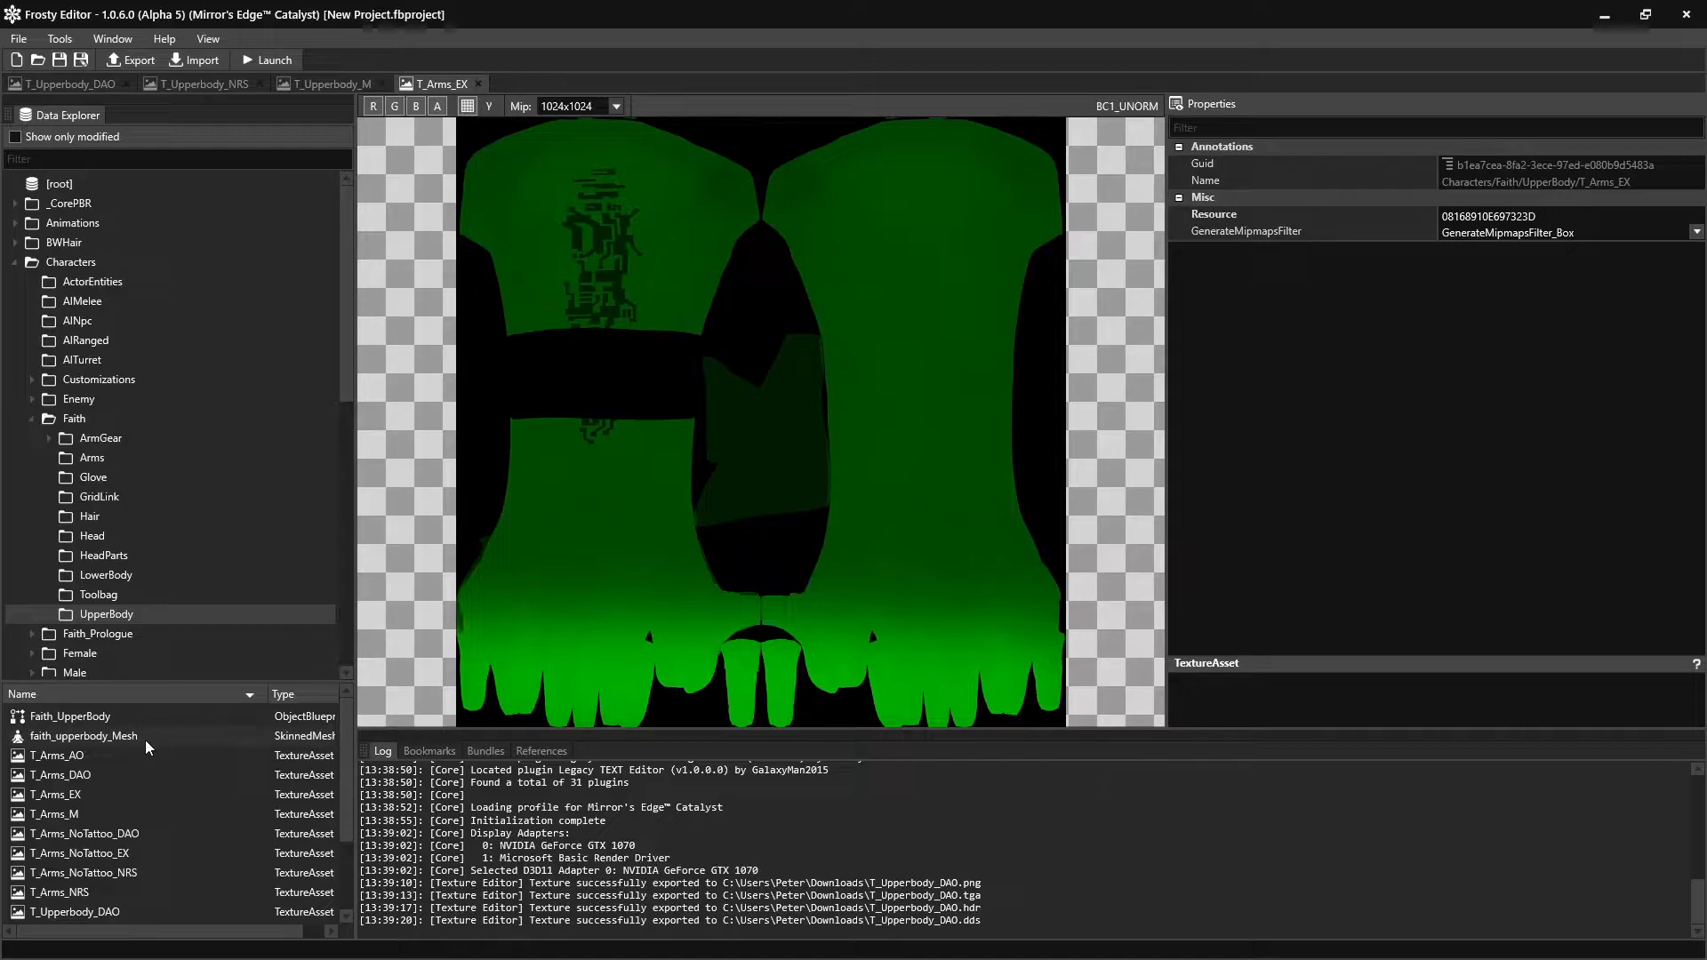
Open faith_upperbody_Mesh and check the index of the first MeshVariationDbs entry in its variations
{"action": "double_click", "coordinate": [146, 737]}
{"action": "left_click", "coordinate": [1287, 116]}
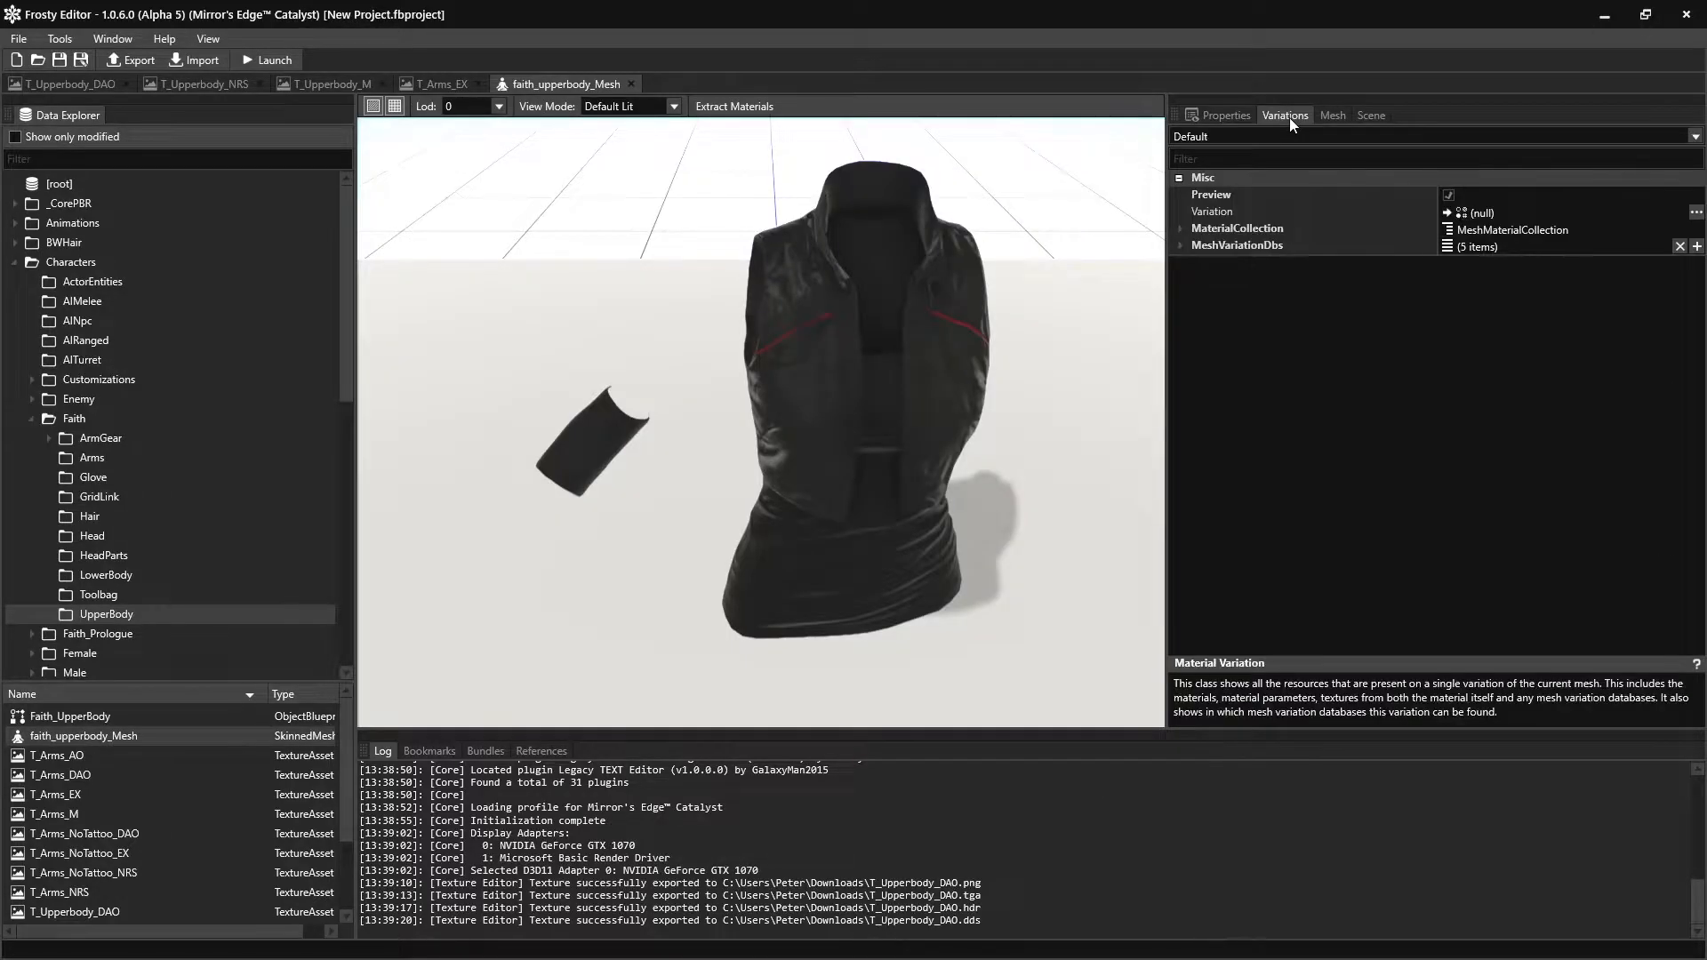
{"action": "left_click", "coordinate": [1181, 244]}
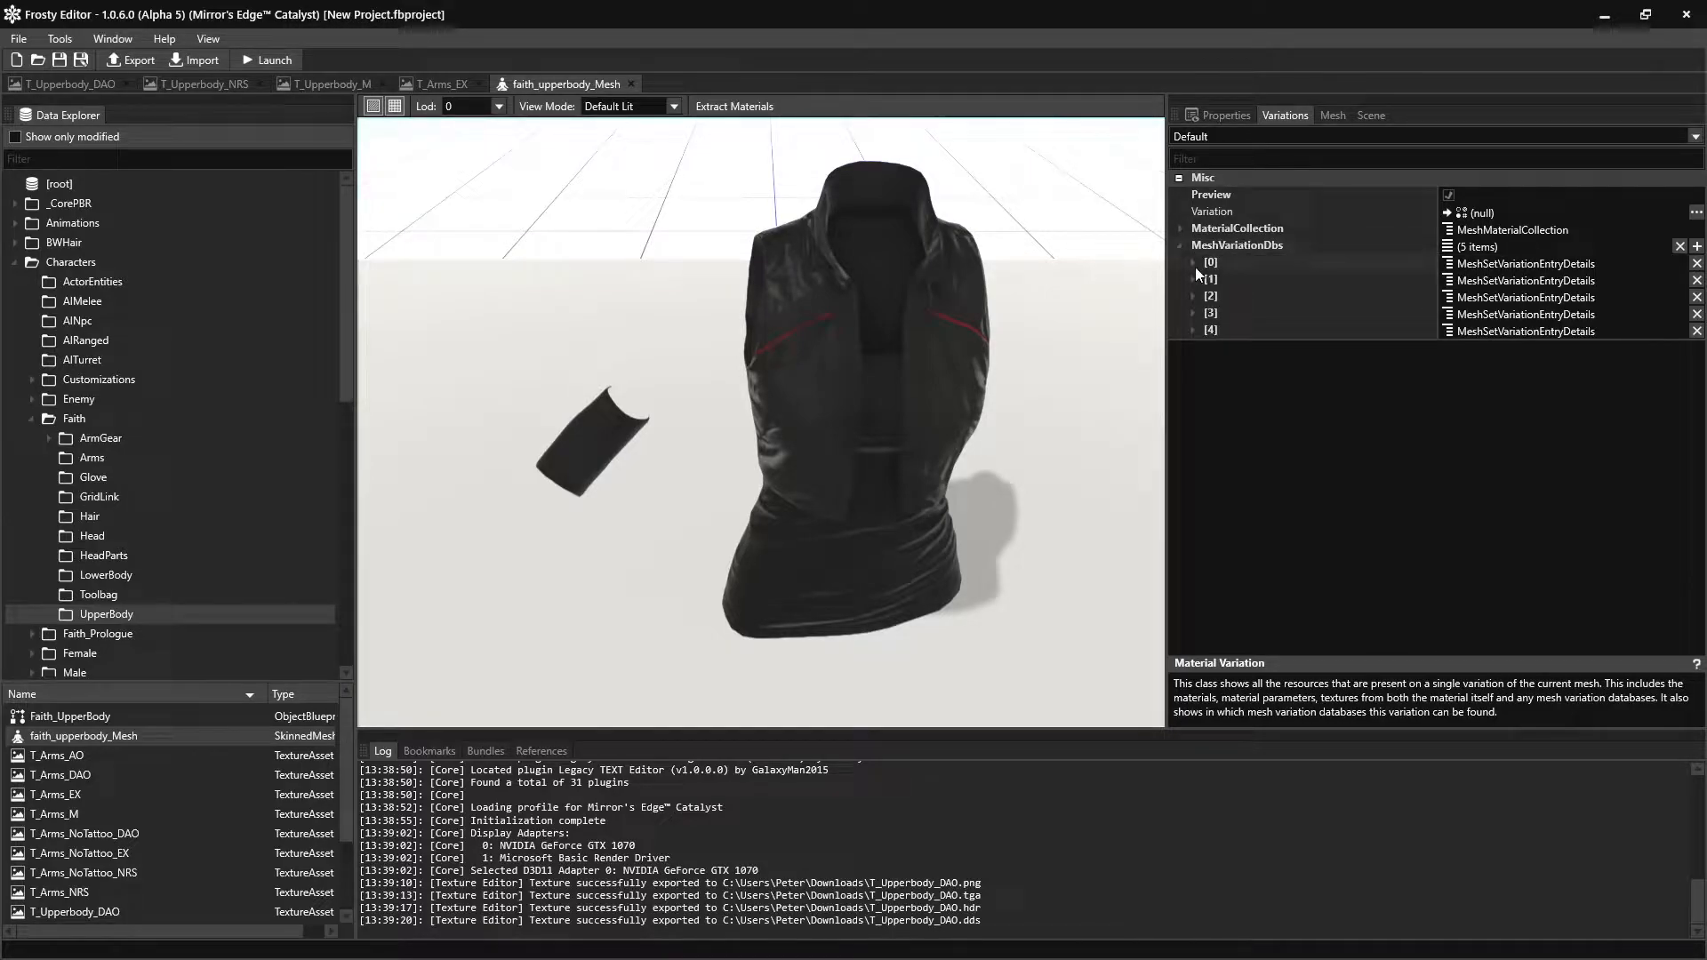
{"action": "left_click", "coordinate": [1194, 263]}
{"action": "left_click", "coordinate": [1416, 302]}
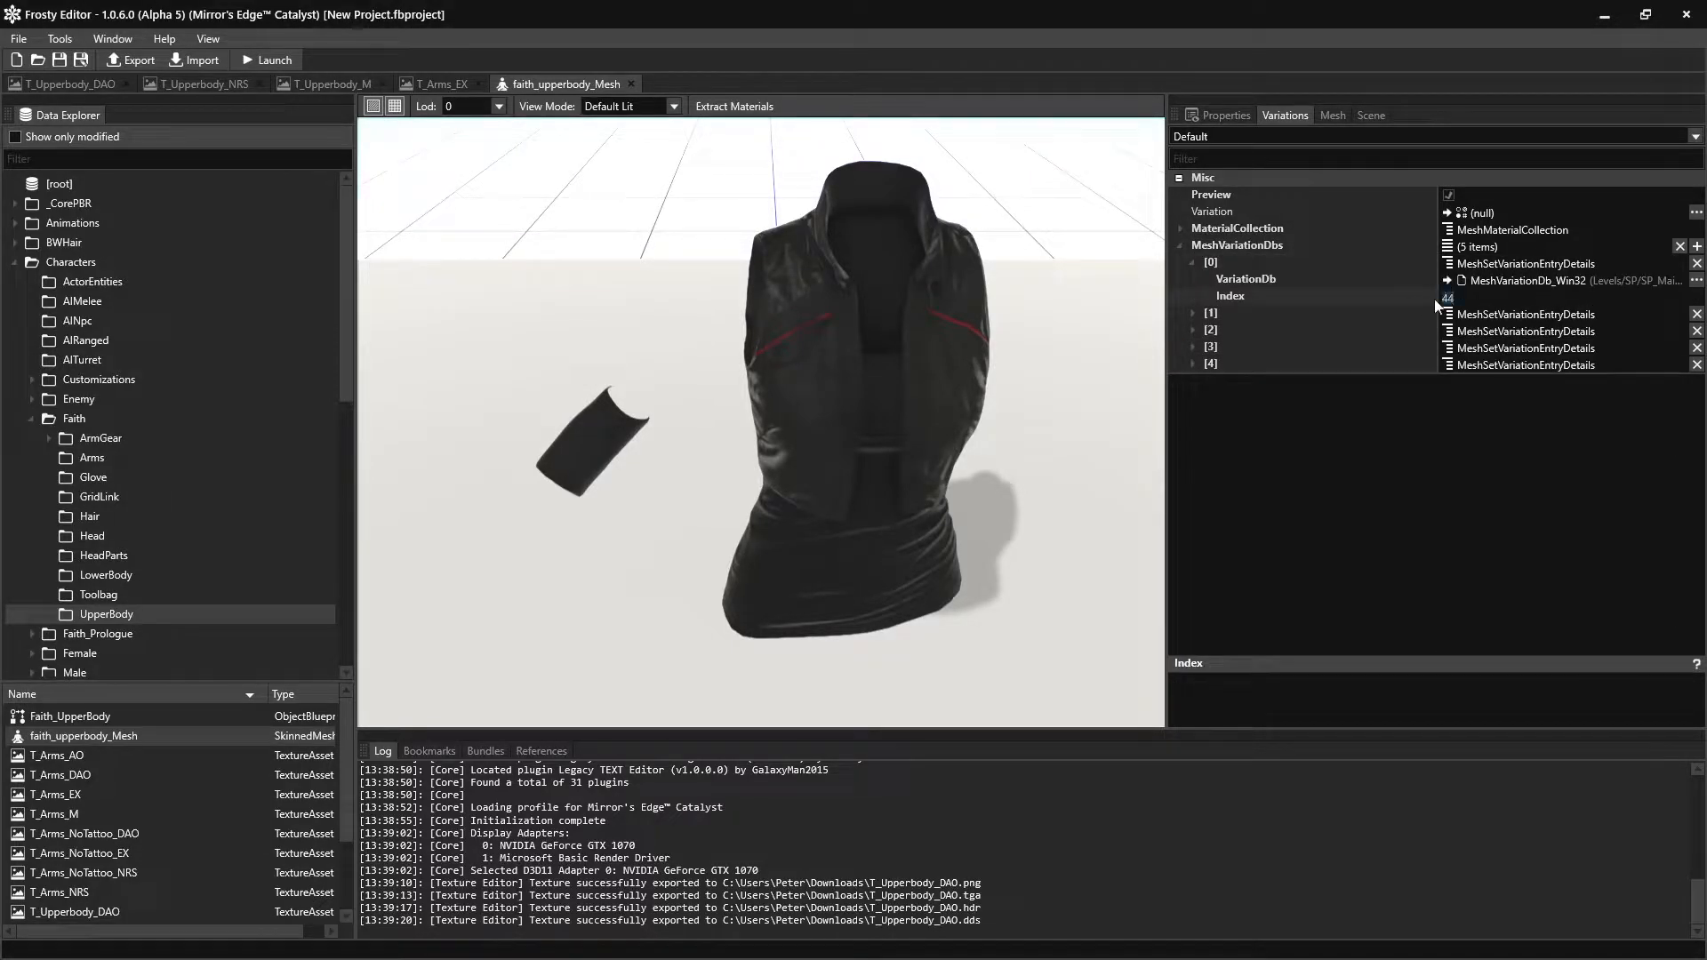
Open the MeshVariationDb_Win32 asset assigned to that variation entry and expand its Entries list
{"action": "left_click", "coordinate": [1696, 282]}
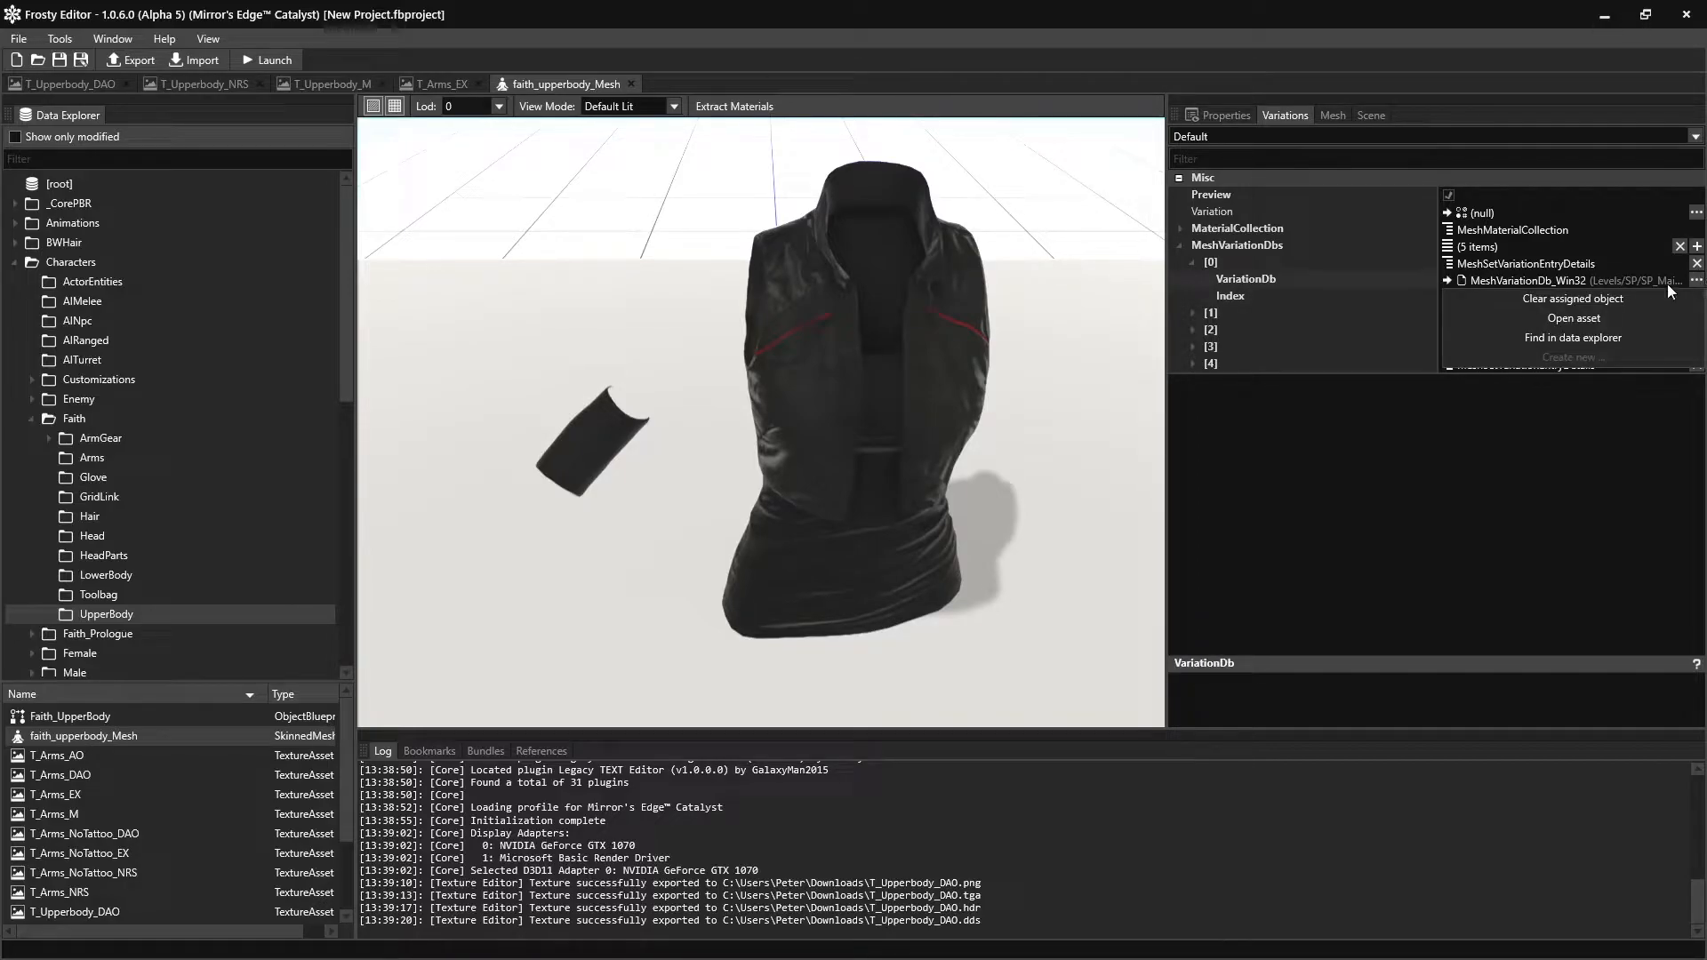
{"action": "left_click", "coordinate": [1581, 319]}
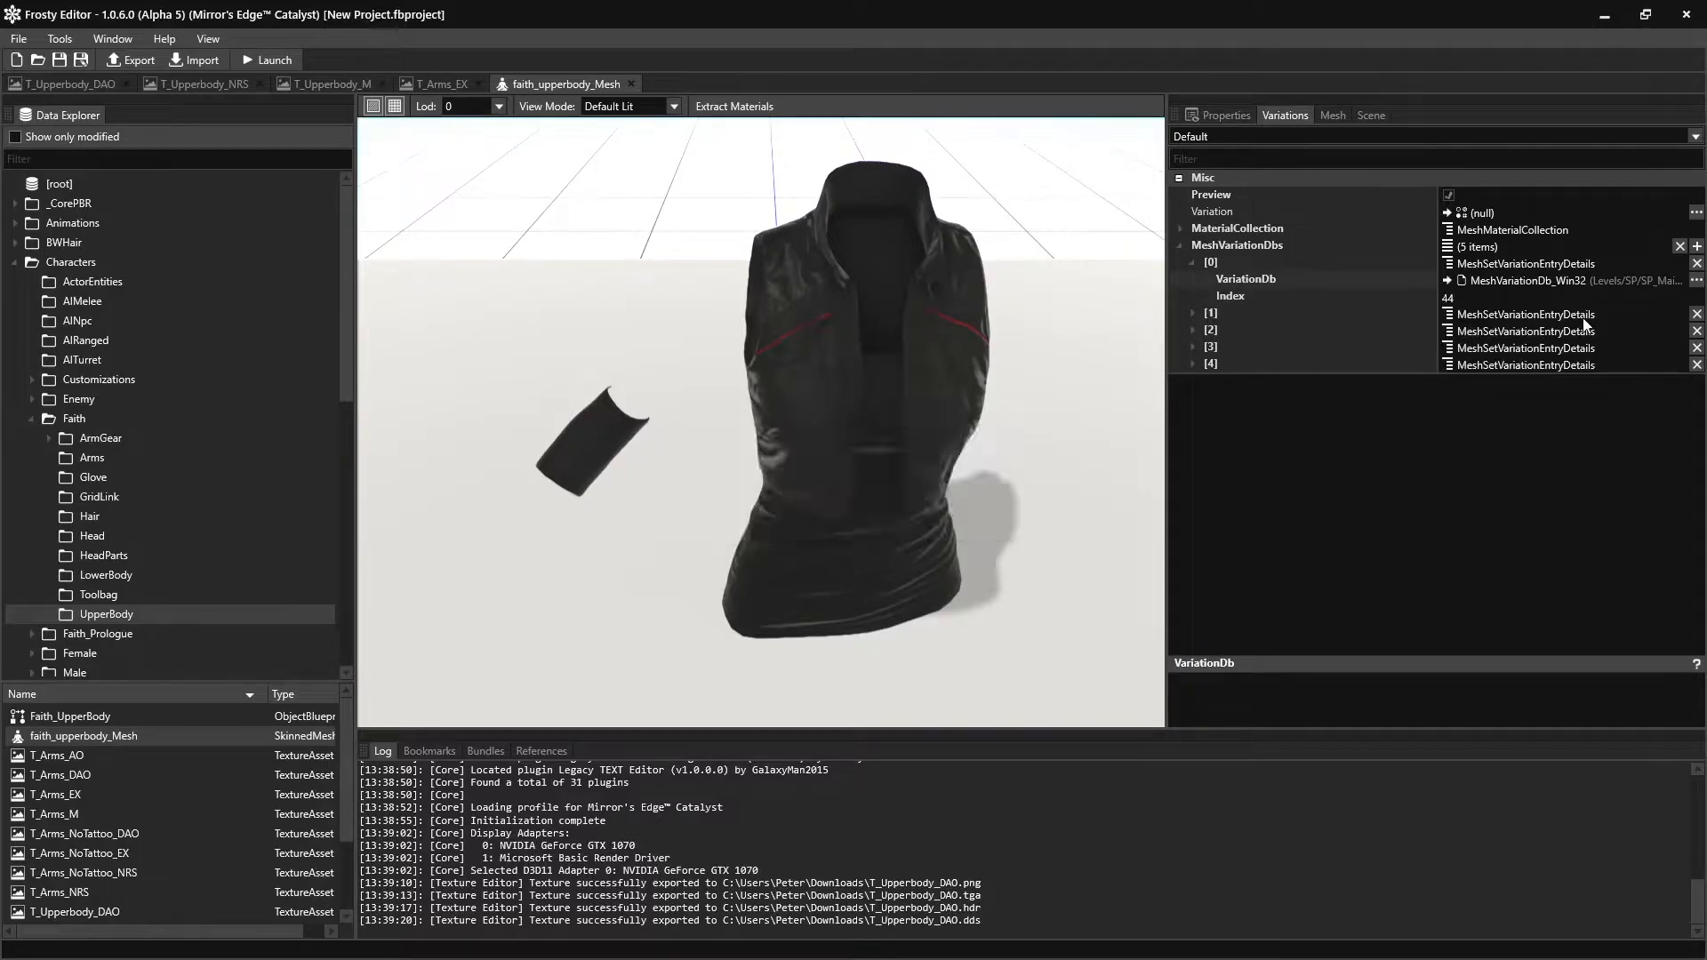
{"action": "left_click", "coordinate": [369, 214]}
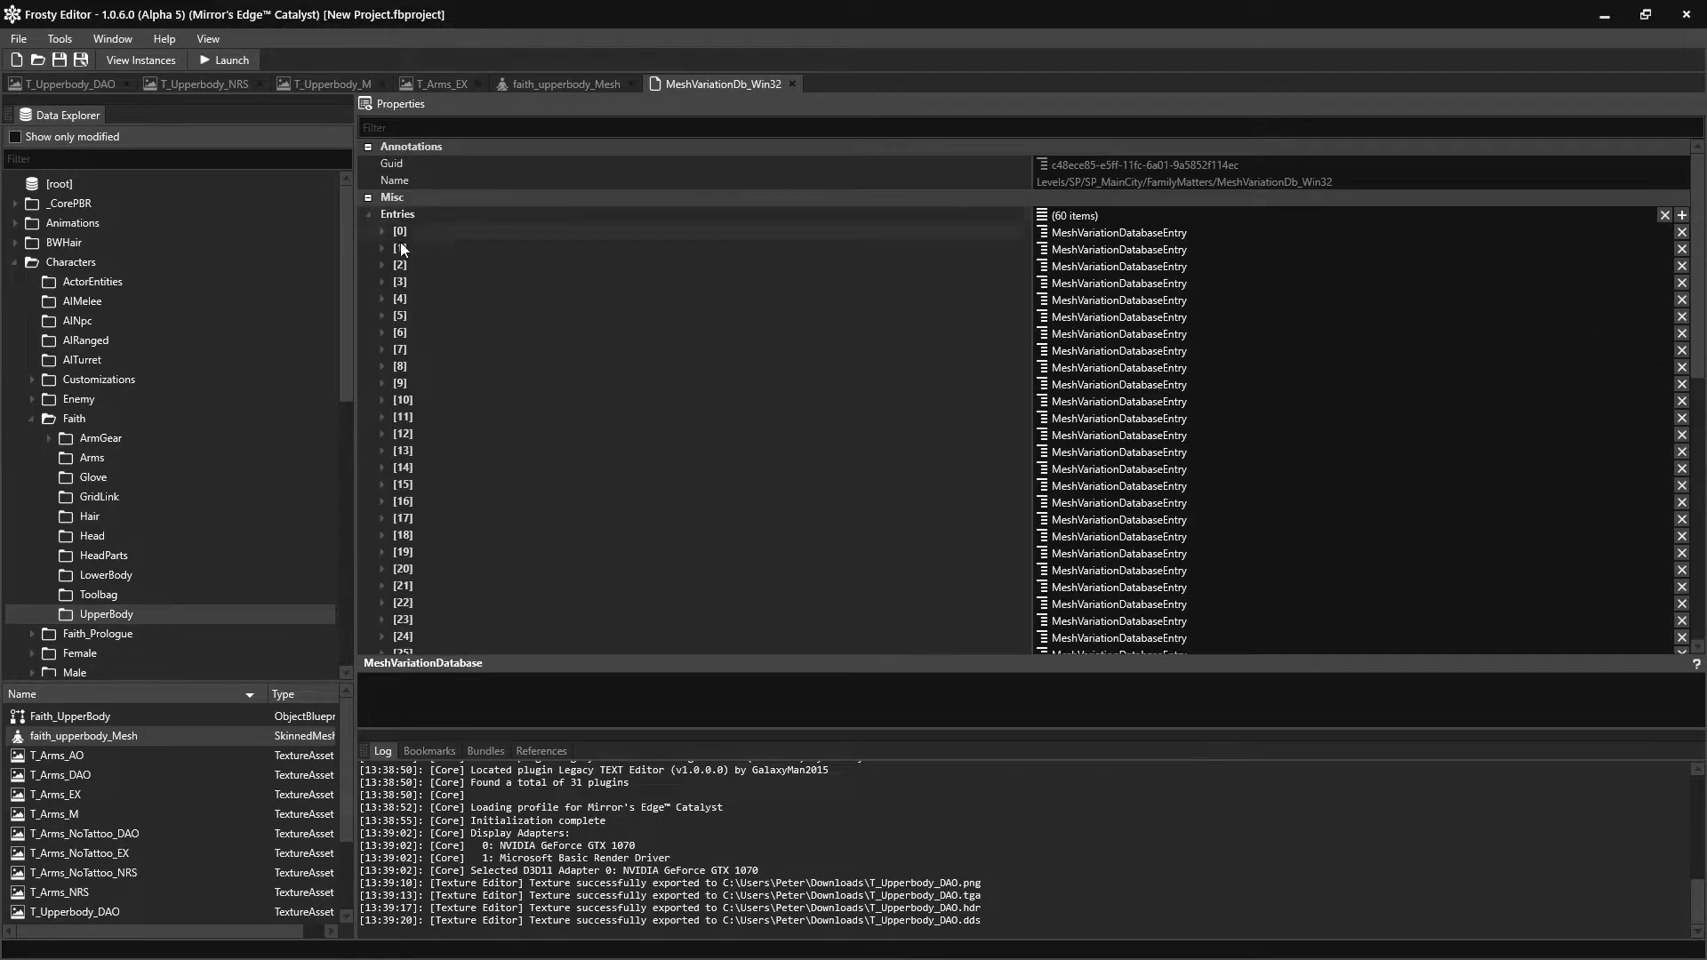
In database entry 44, expand the texture parameters of the first material
{"action": "scroll", "coordinate": [1698, 267], "scroll_direction": "down", "scroll_amount": 2}
{"action": "left_click_drag", "start_coordinate": [1702, 278], "coordinate": [1702, 497]}
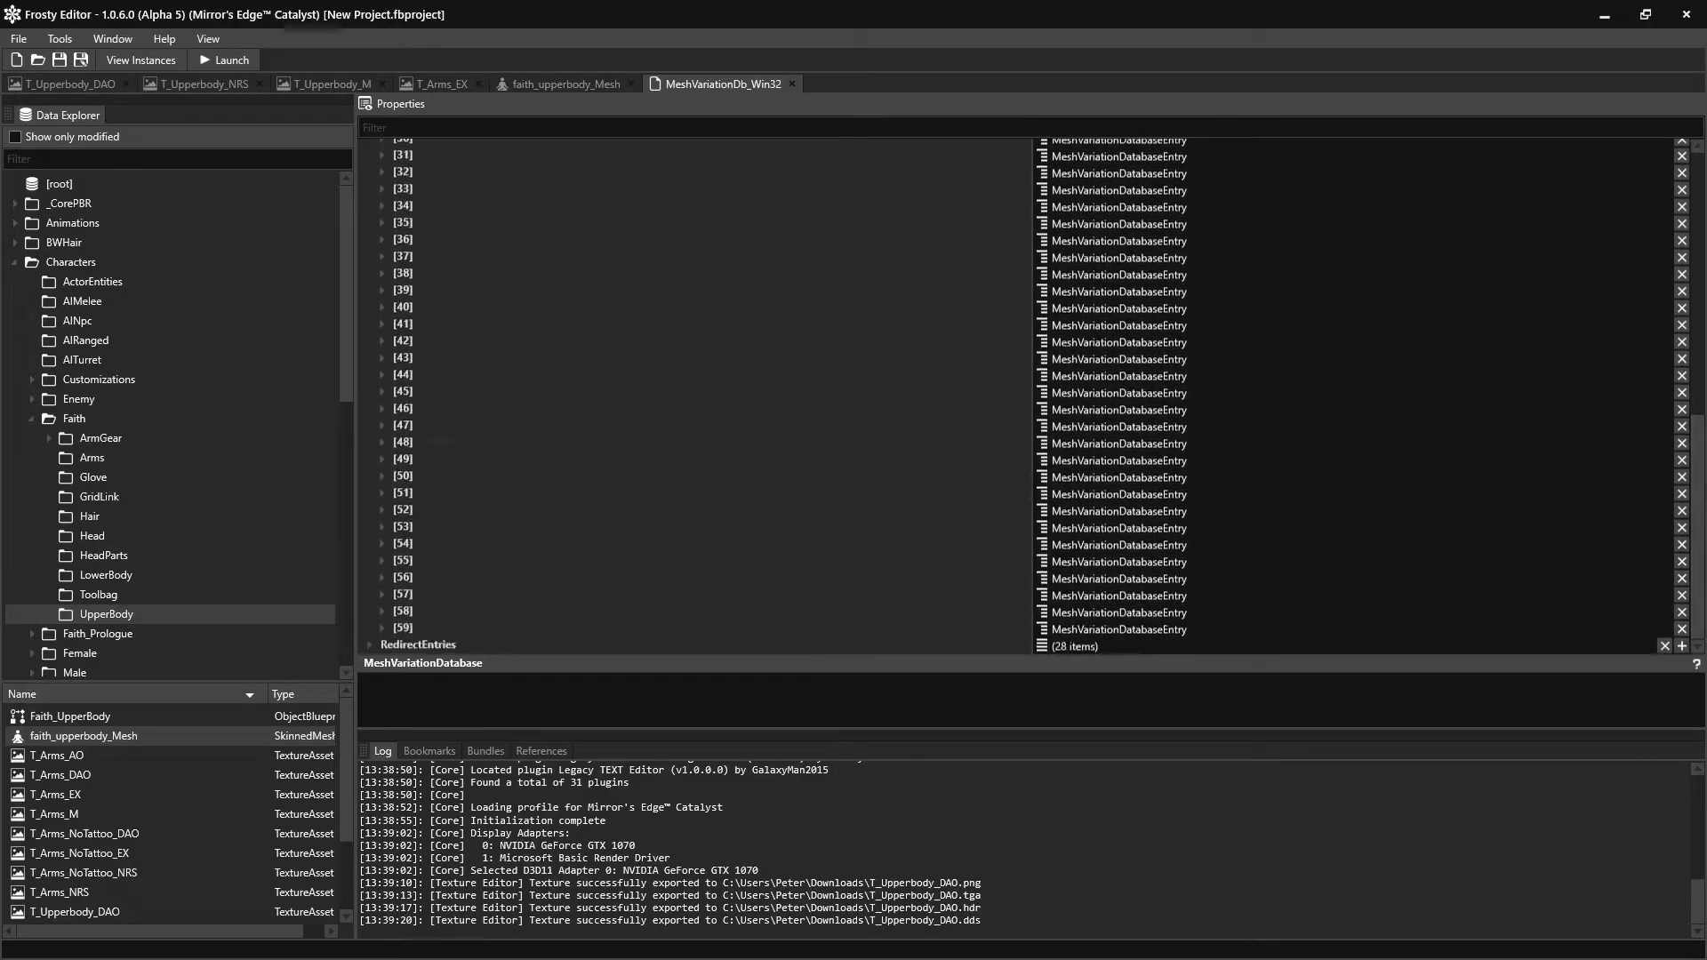
{"action": "left_click", "coordinate": [383, 375]}
{"action": "left_click", "coordinate": [396, 424]}
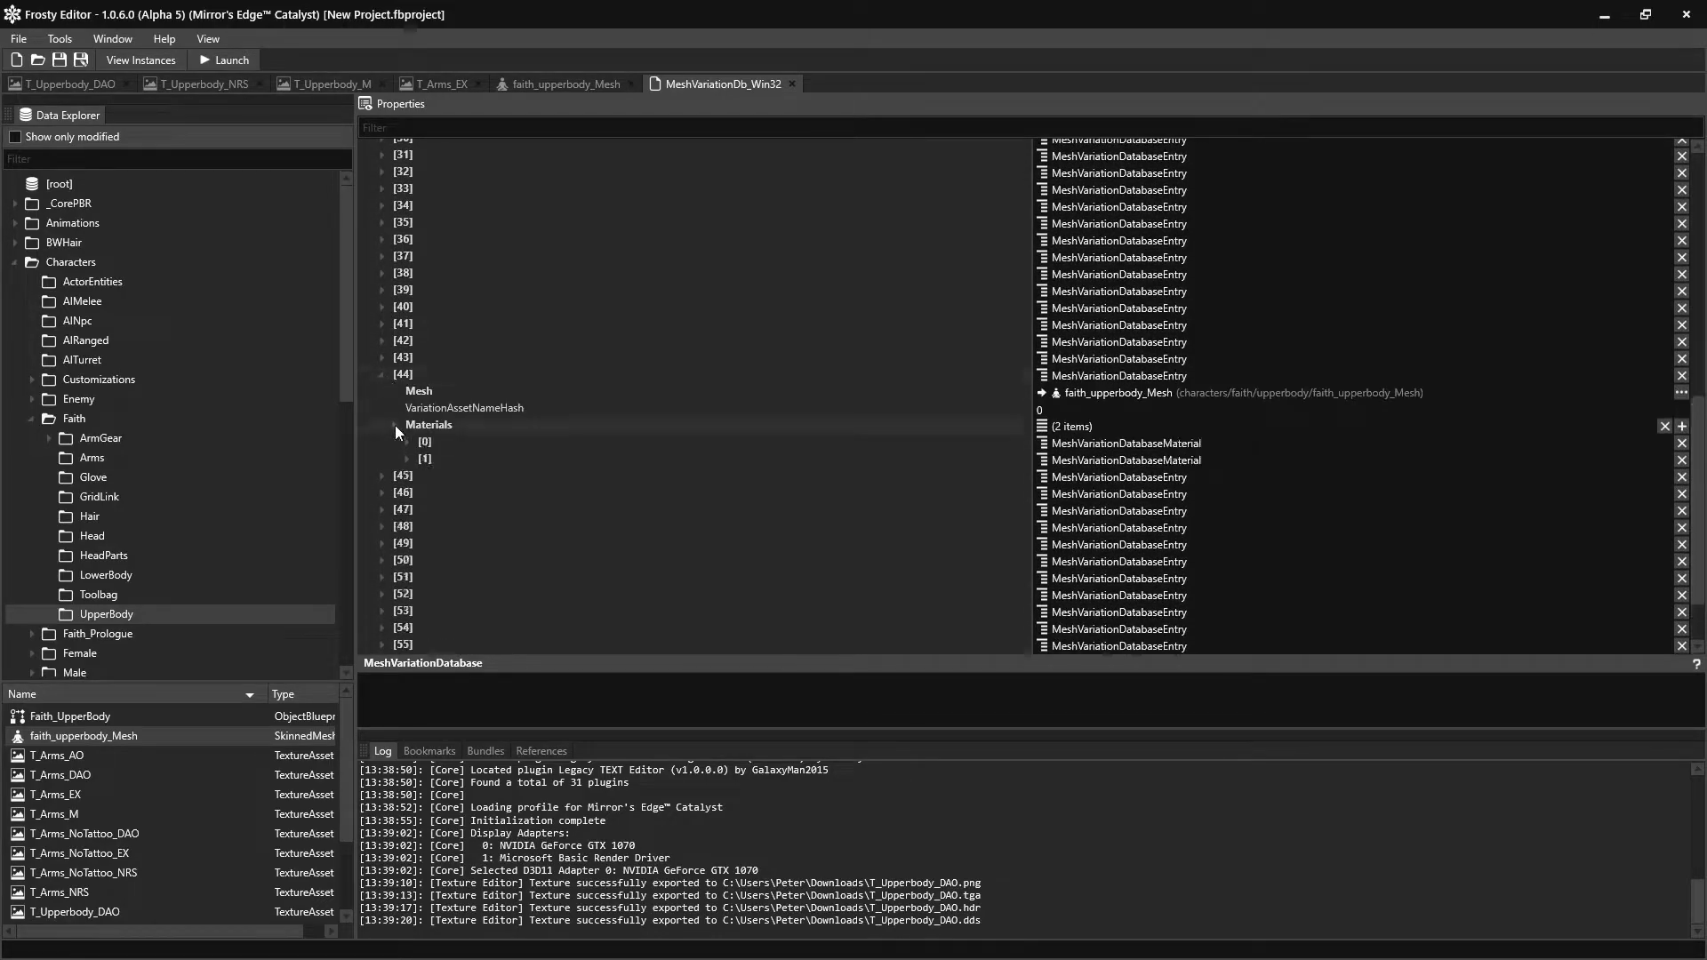
{"action": "left_click", "coordinate": [408, 442]}
{"action": "left_click", "coordinate": [419, 492]}
{"action": "scroll", "coordinate": [534, 471], "scroll_direction": "down", "scroll_amount": 6}
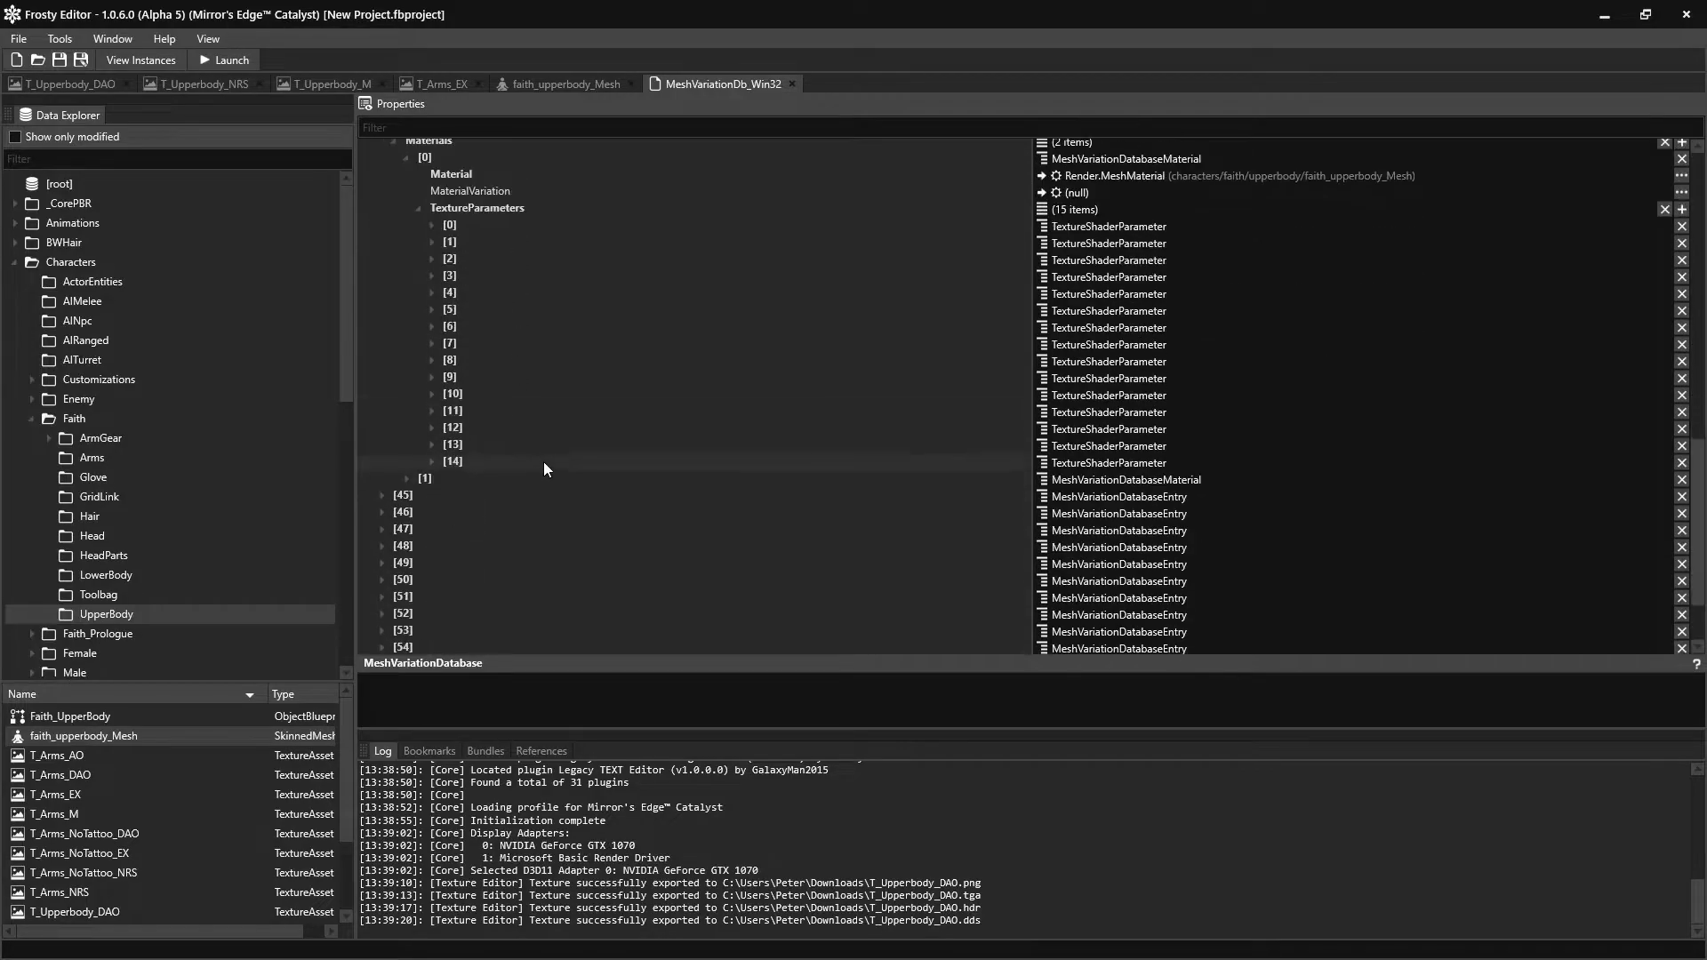
Examine the names and assigned textures of texture parameters 0 to 2, comparing them with the T_Arms_EX texture
{"action": "left_click", "coordinate": [431, 224]}
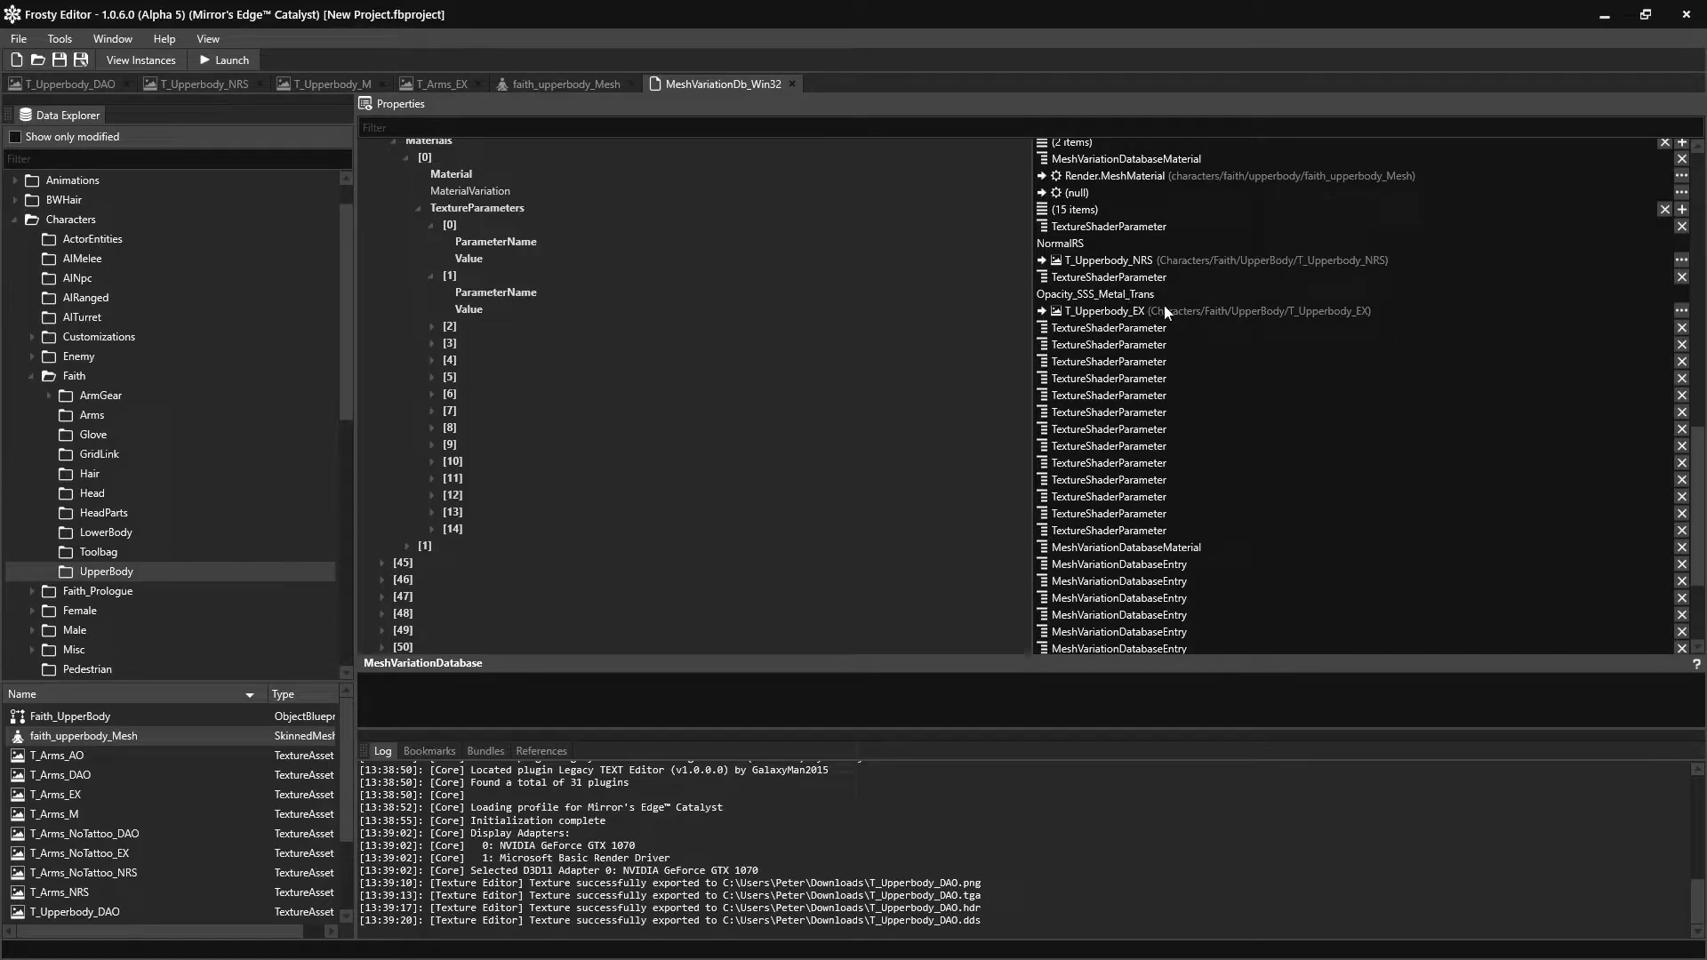
{"action": "left_click", "coordinate": [425, 83]}
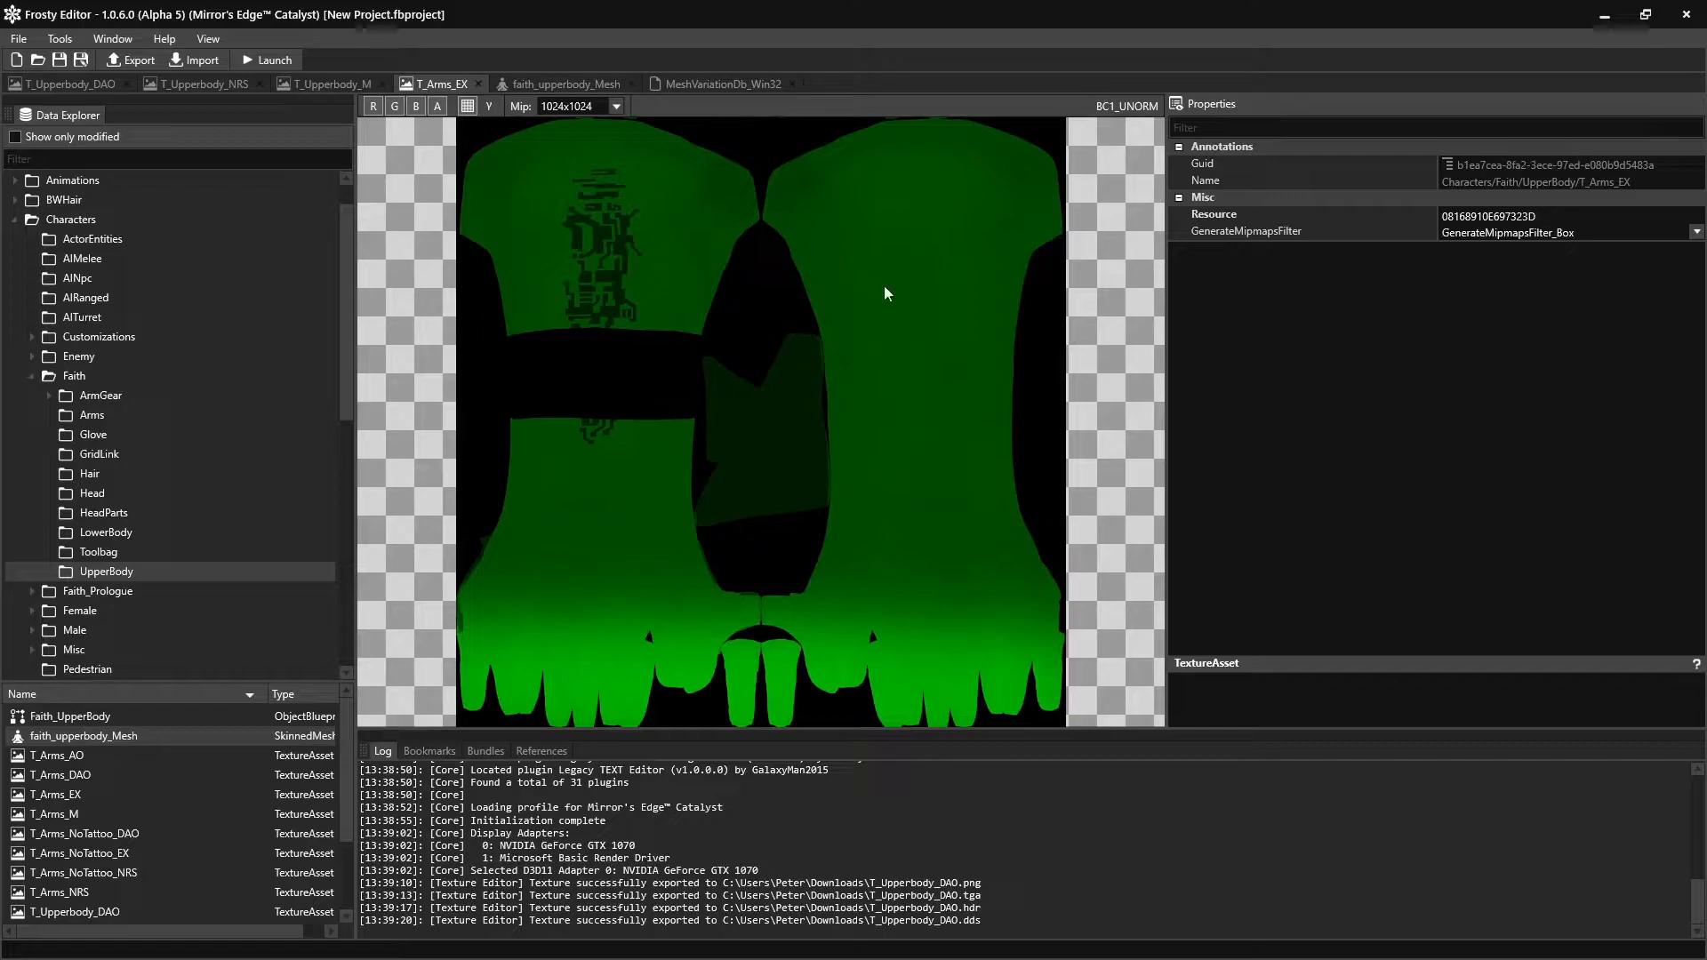
{"action": "left_click", "coordinate": [722, 85]}
{"action": "left_click", "coordinate": [433, 328]}
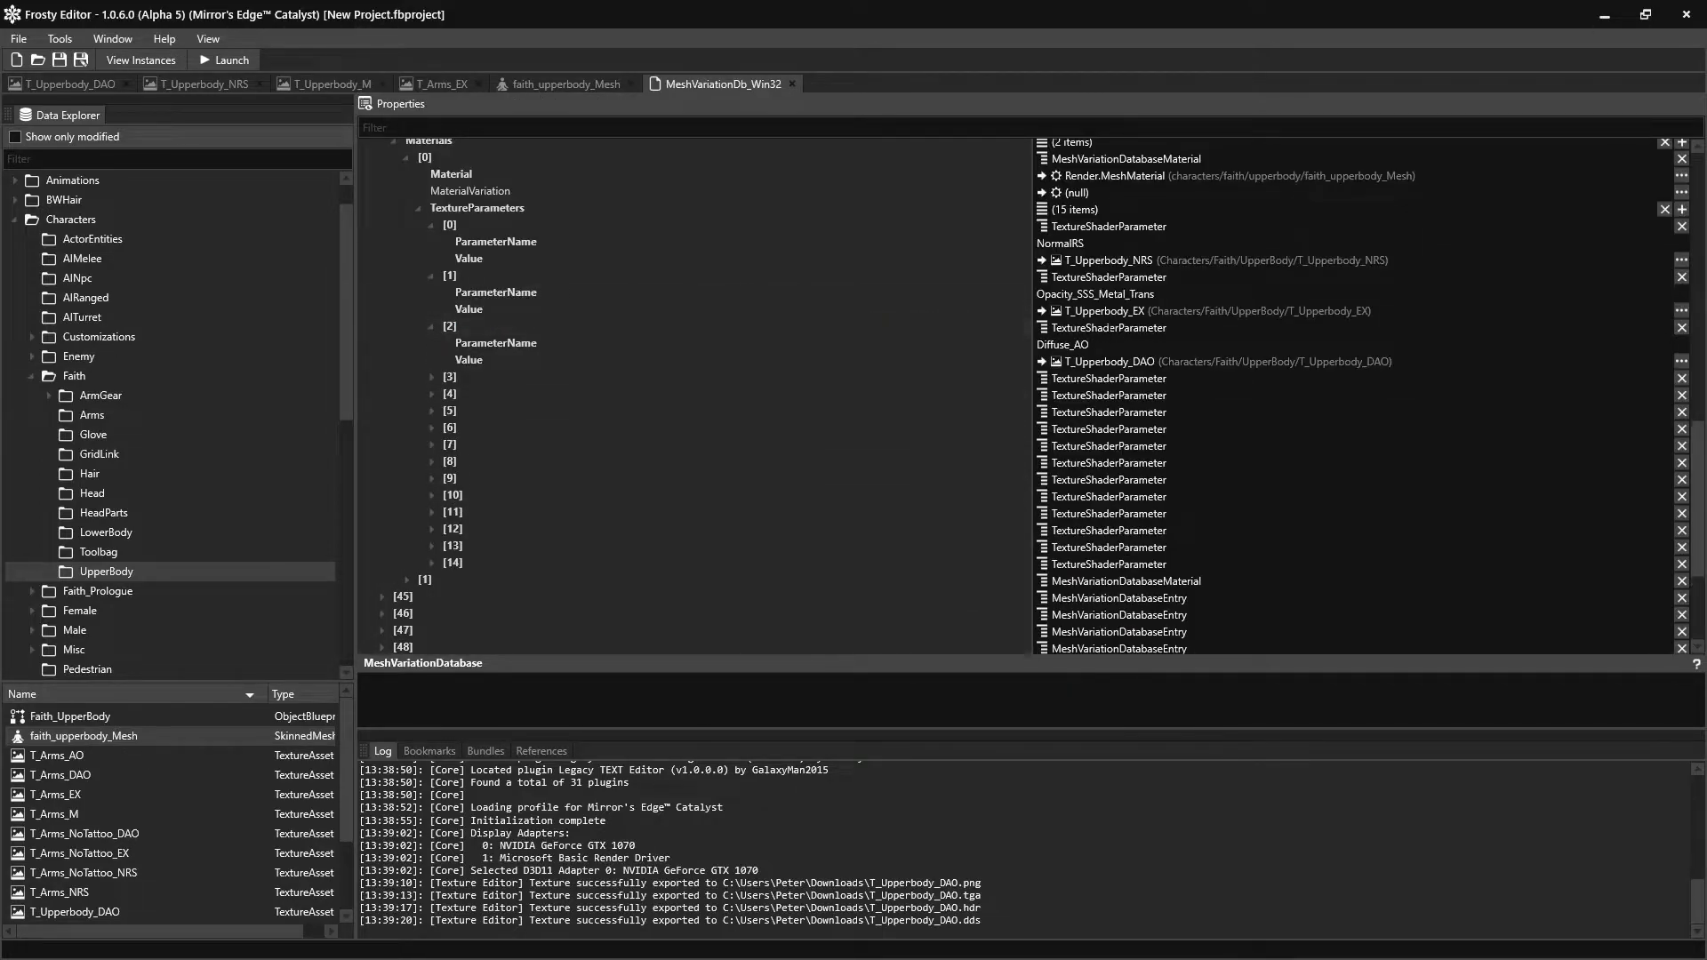
Examine the names and assigned textures of texture parameters 3 to 8 in the first material of database entry 44
{"action": "left_click", "coordinate": [433, 377]}
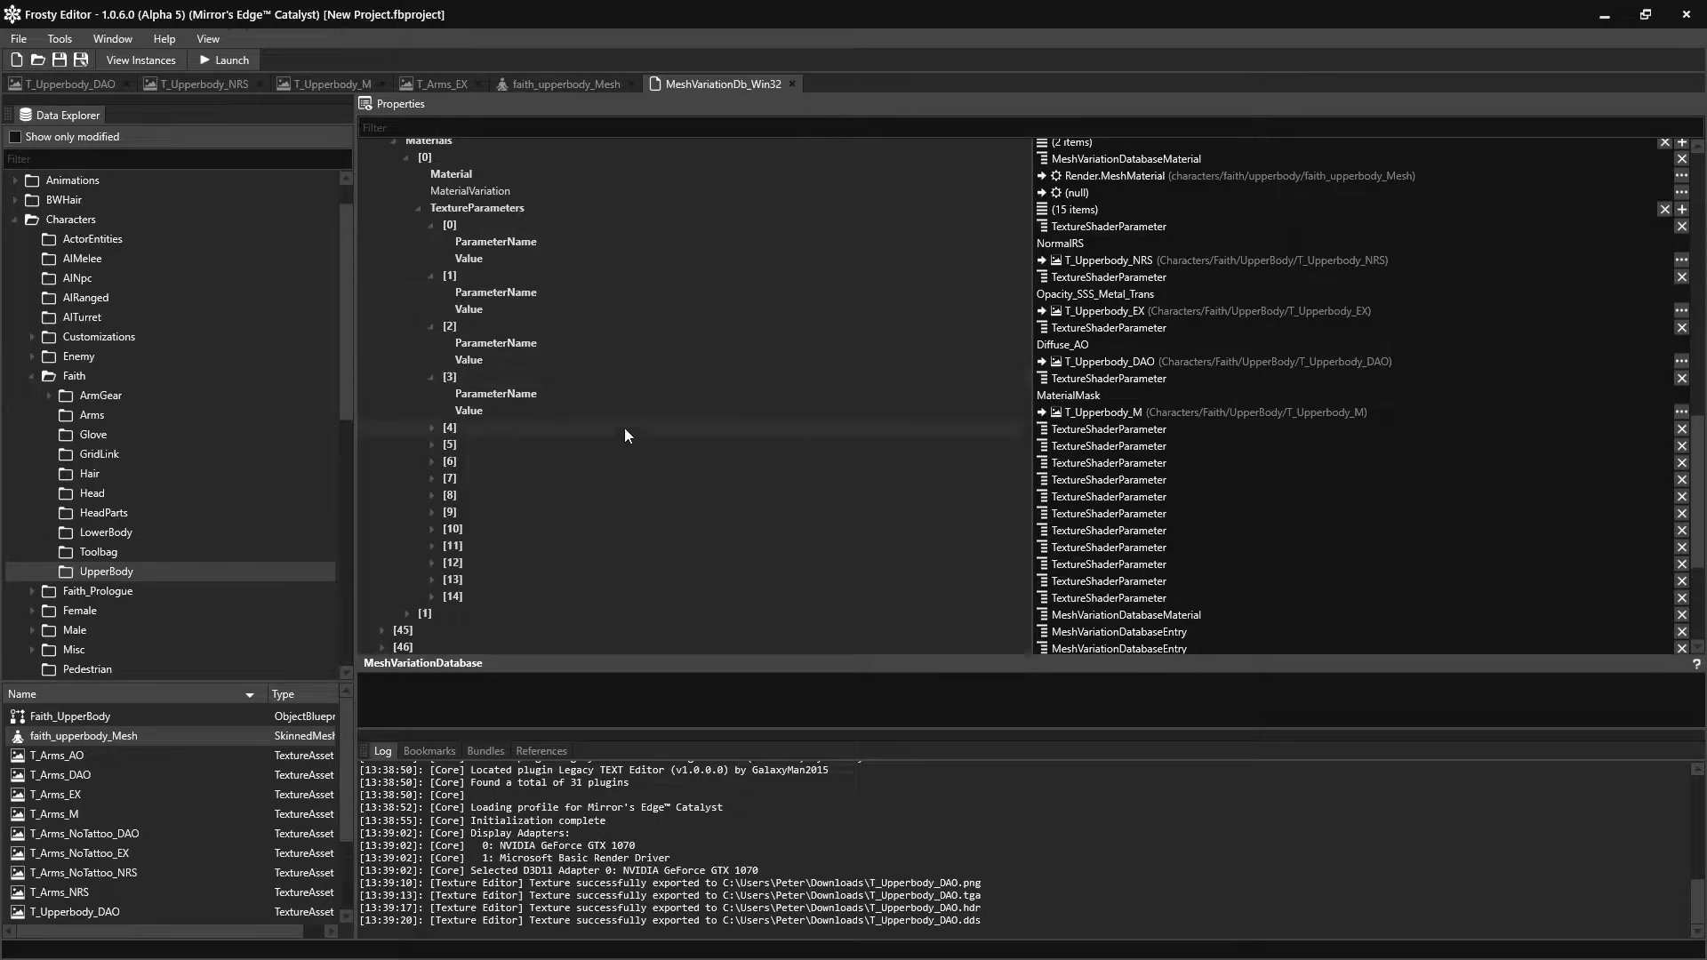
{"action": "left_click", "coordinate": [433, 429]}
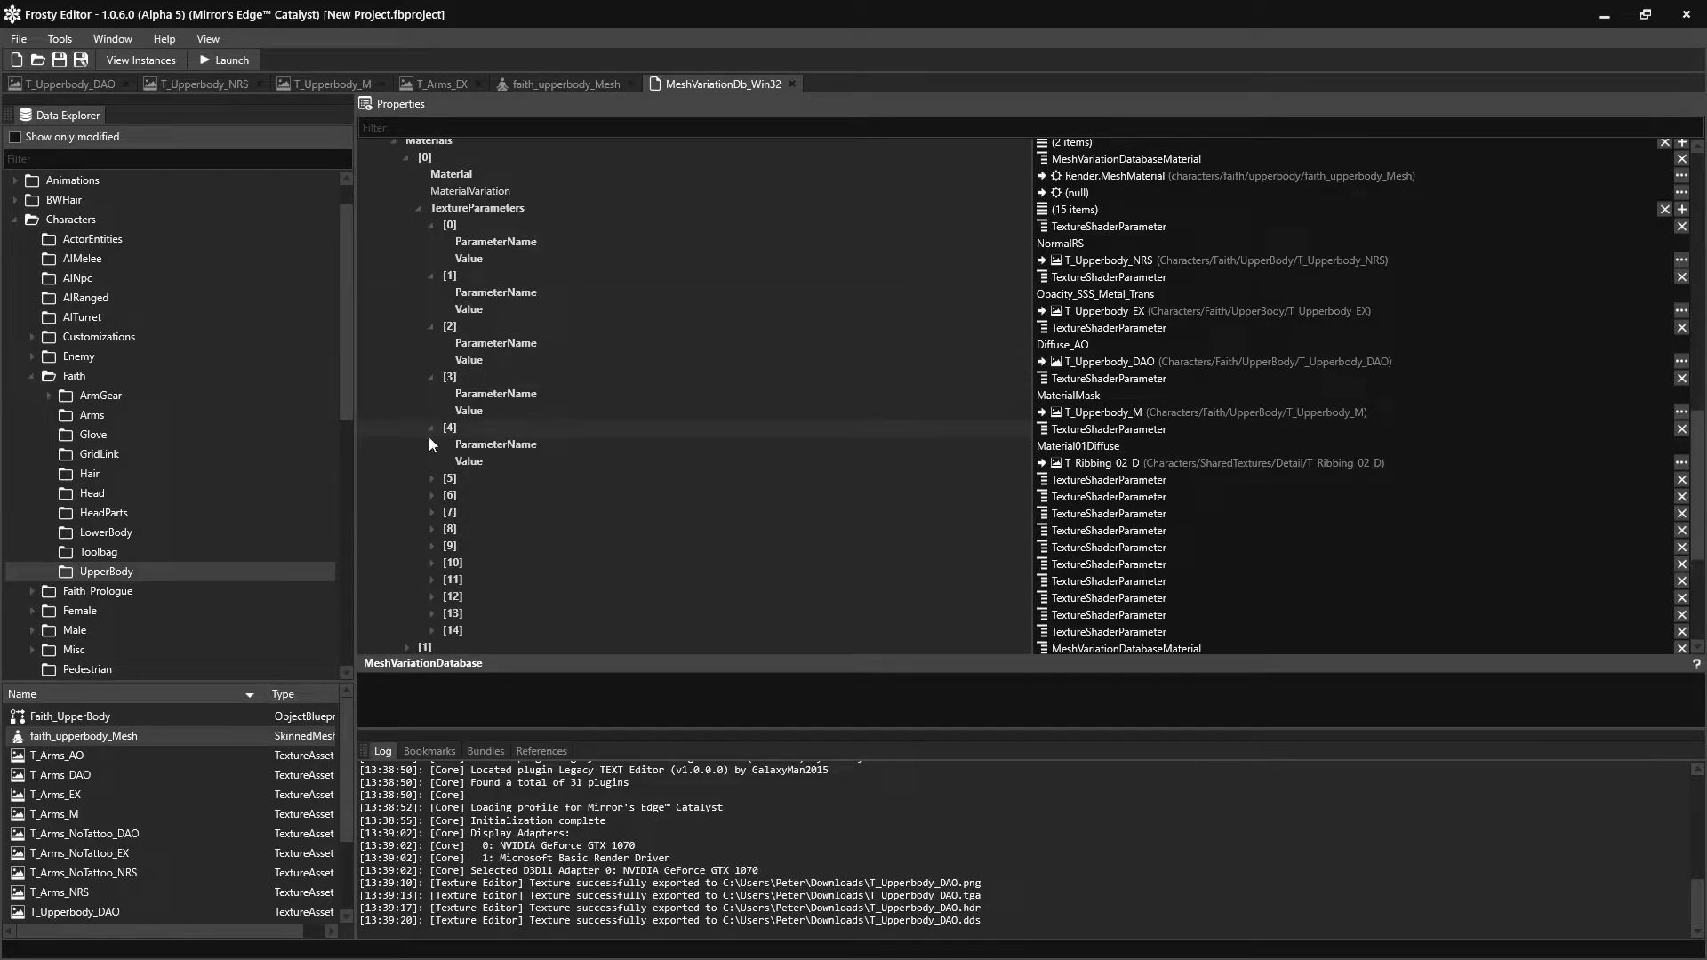
{"action": "left_click", "coordinate": [433, 479]}
{"action": "scroll", "coordinate": [439, 474], "scroll_direction": "down", "scroll_amount": 3}
{"action": "left_click", "coordinate": [433, 359]}
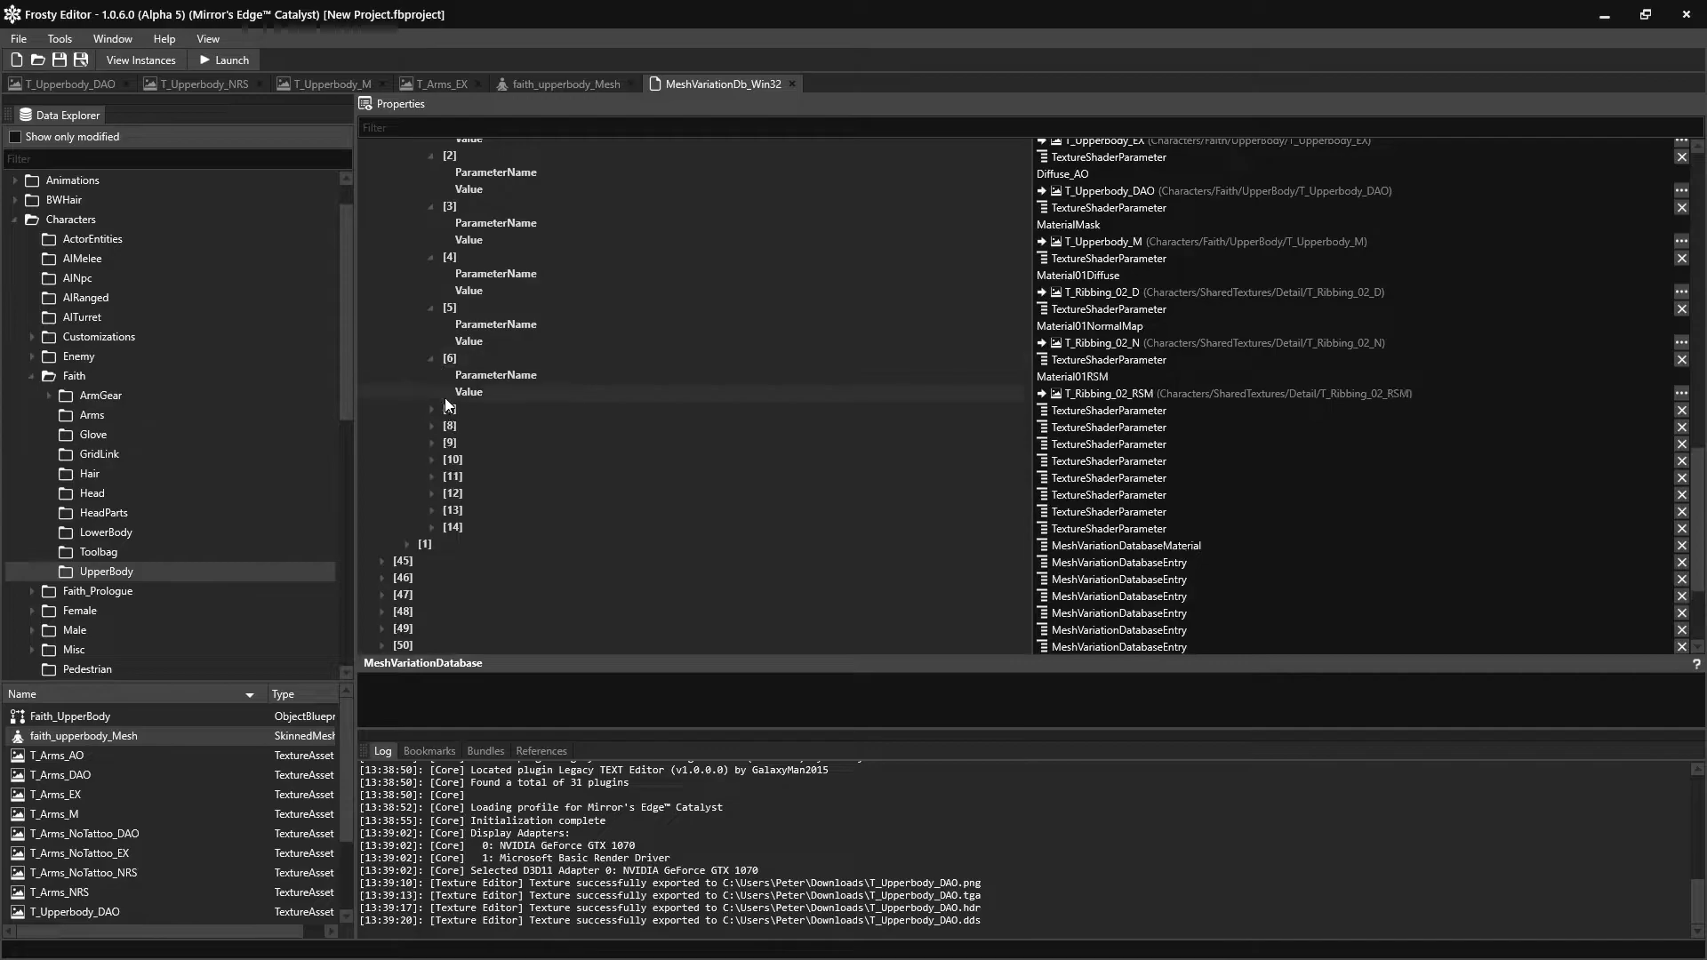
{"action": "left_click", "coordinate": [434, 409]}
{"action": "left_click", "coordinate": [434, 461]}
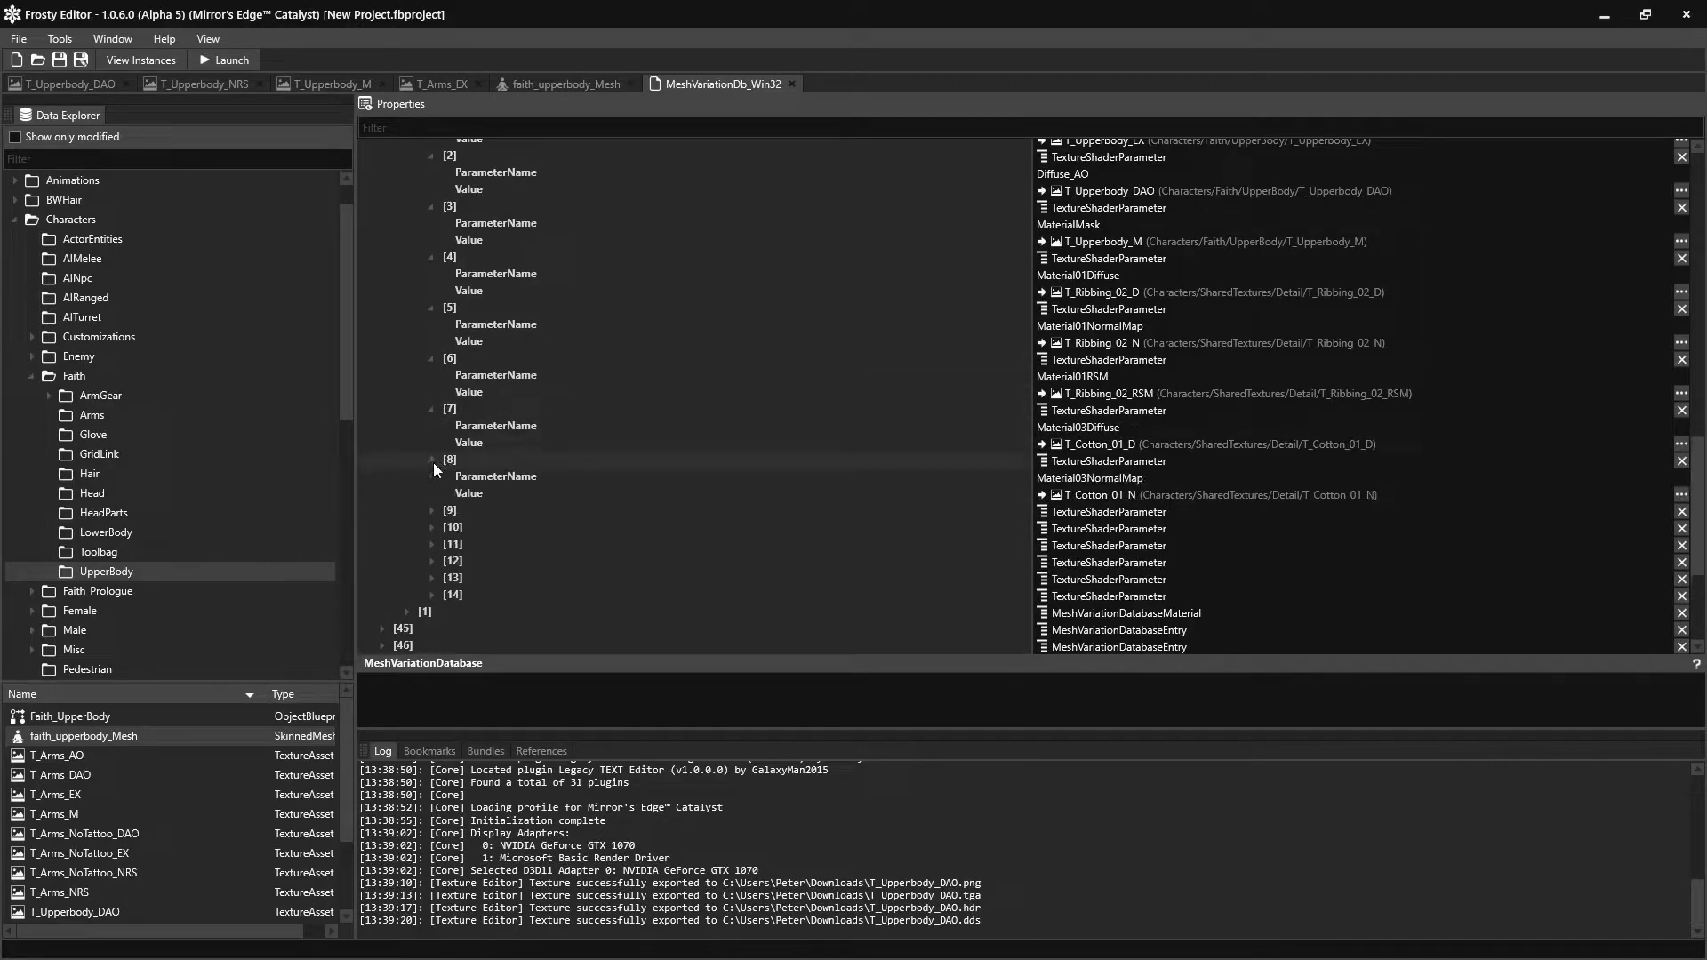
Examine the names and assigned textures of texture parameters 9 to 12 in the same material
{"action": "left_click", "coordinate": [433, 510]}
{"action": "scroll", "coordinate": [432, 489], "scroll_direction": "down", "scroll_amount": 2}
{"action": "left_click", "coordinate": [432, 448]}
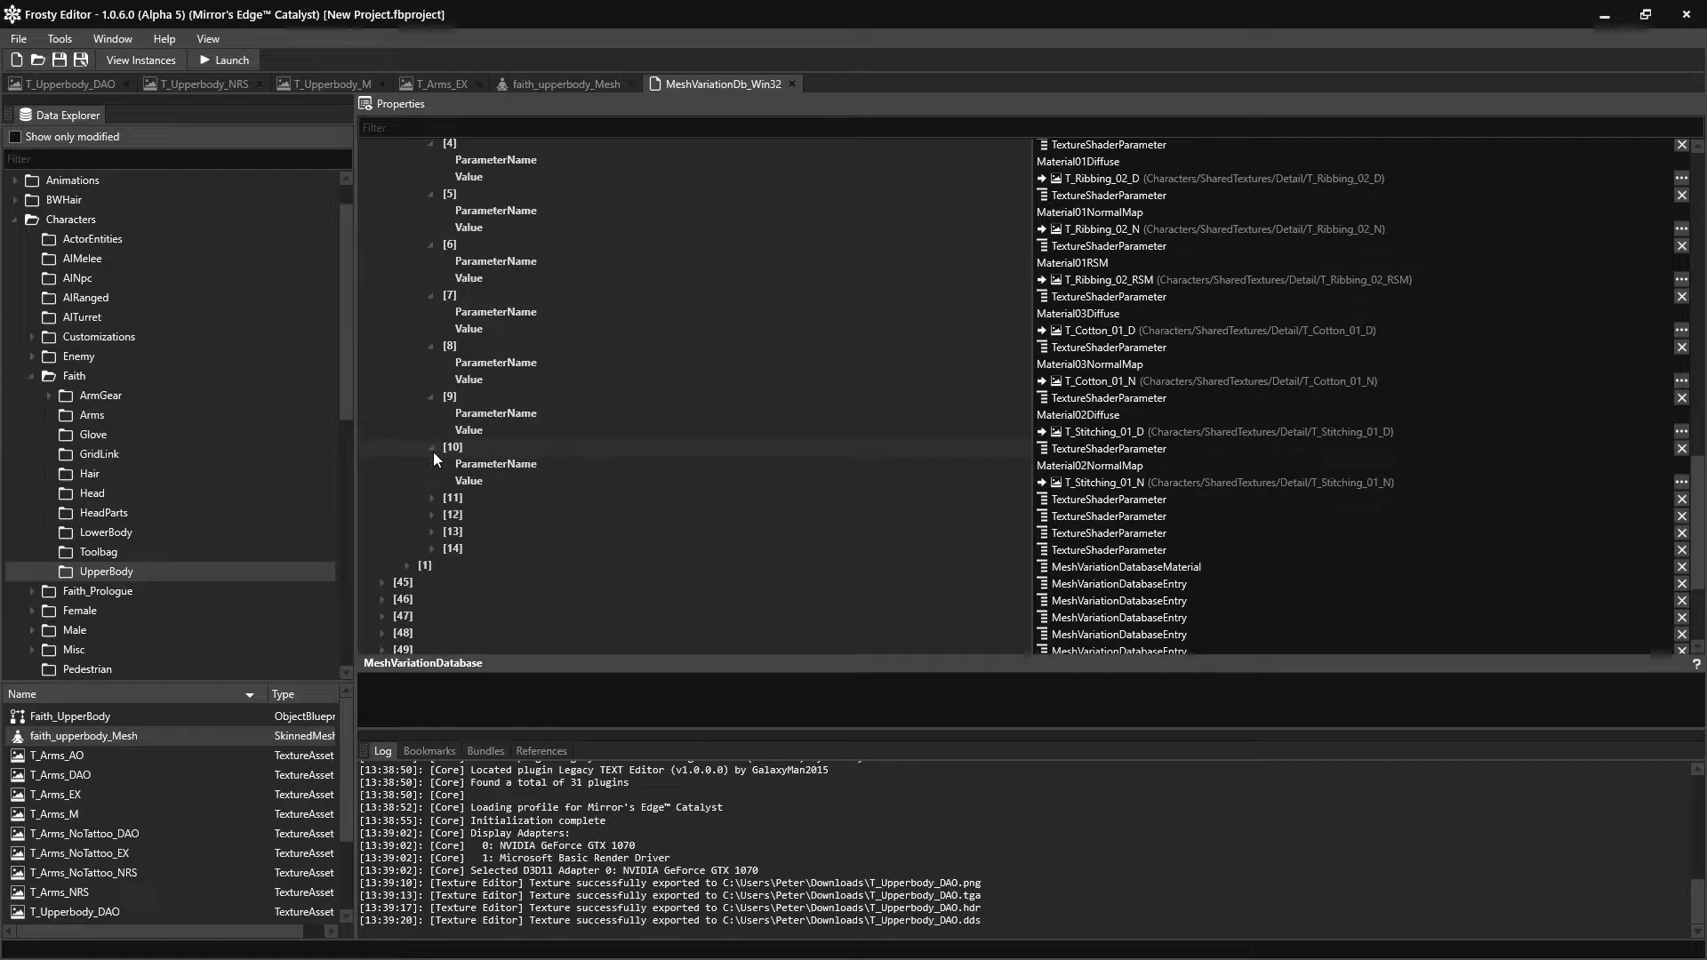
{"action": "left_click", "coordinate": [432, 497]}
{"action": "left_click", "coordinate": [433, 548]}
Check the Material01NormalMap parameter name and its texture, and close the MeshVariationDb_Win32 asset
{"action": "scroll", "coordinate": [434, 610], "scroll_direction": "up", "scroll_amount": 3}
{"action": "left_click", "coordinate": [1088, 382]}
{"action": "left_click_drag", "start_coordinate": [1081, 383], "coordinate": [1080, 397]}
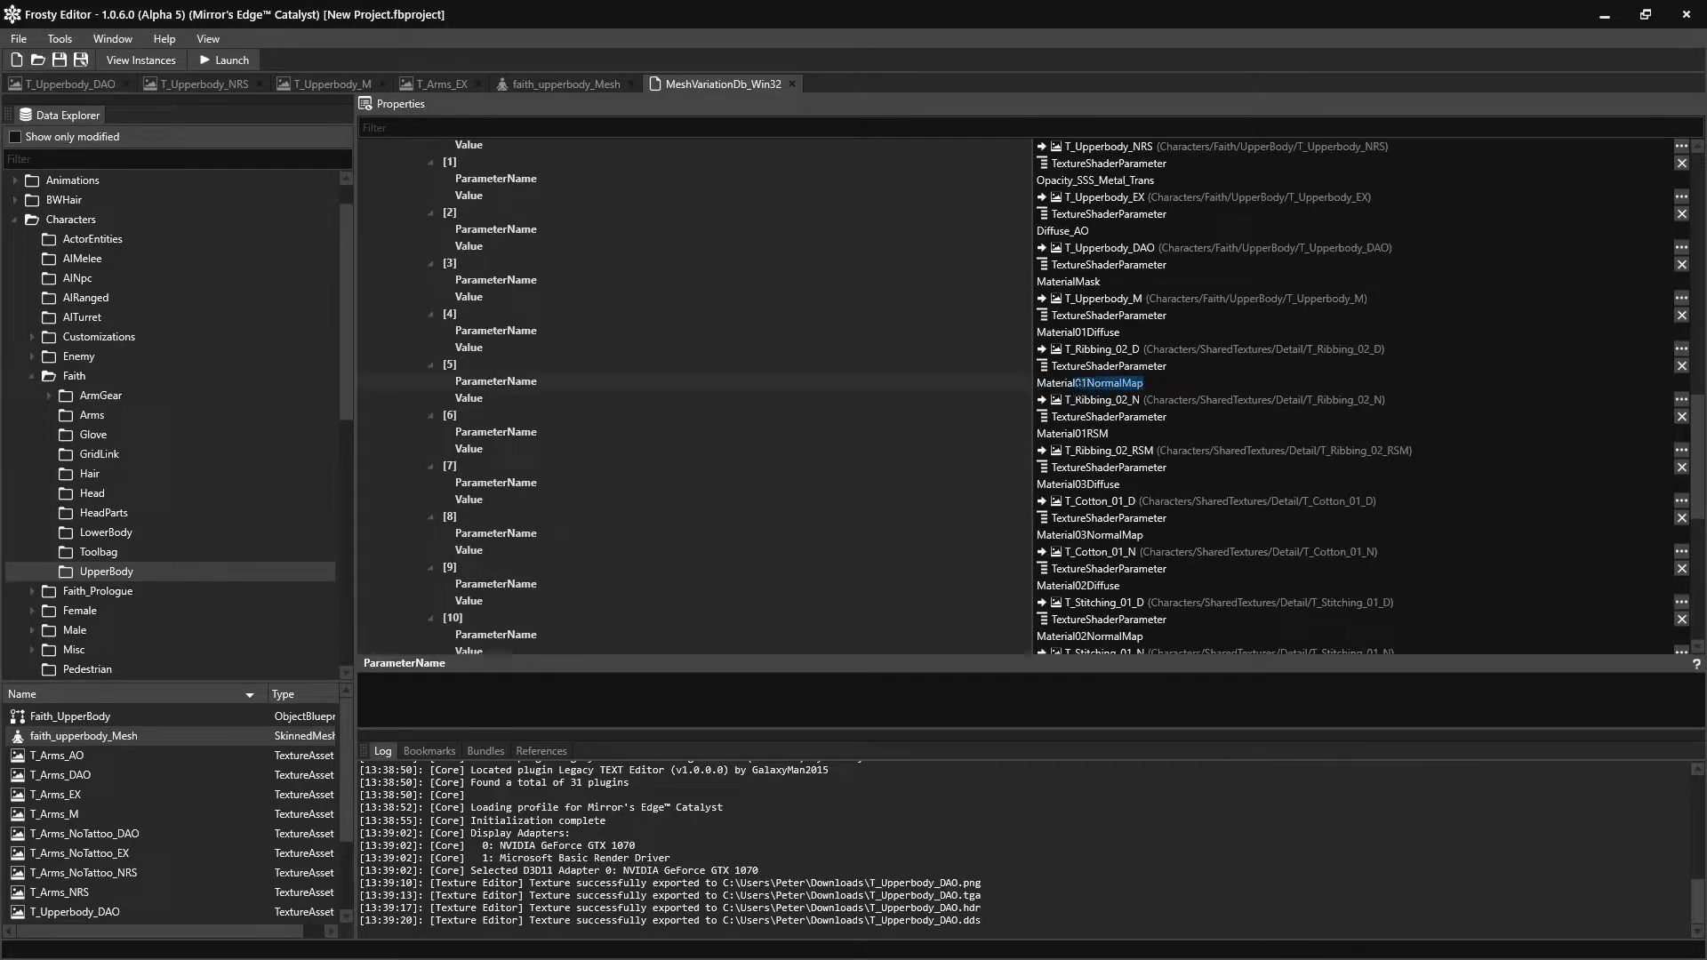
{"action": "left_click", "coordinate": [1081, 383]}
{"action": "middle_click", "coordinate": [715, 87]}
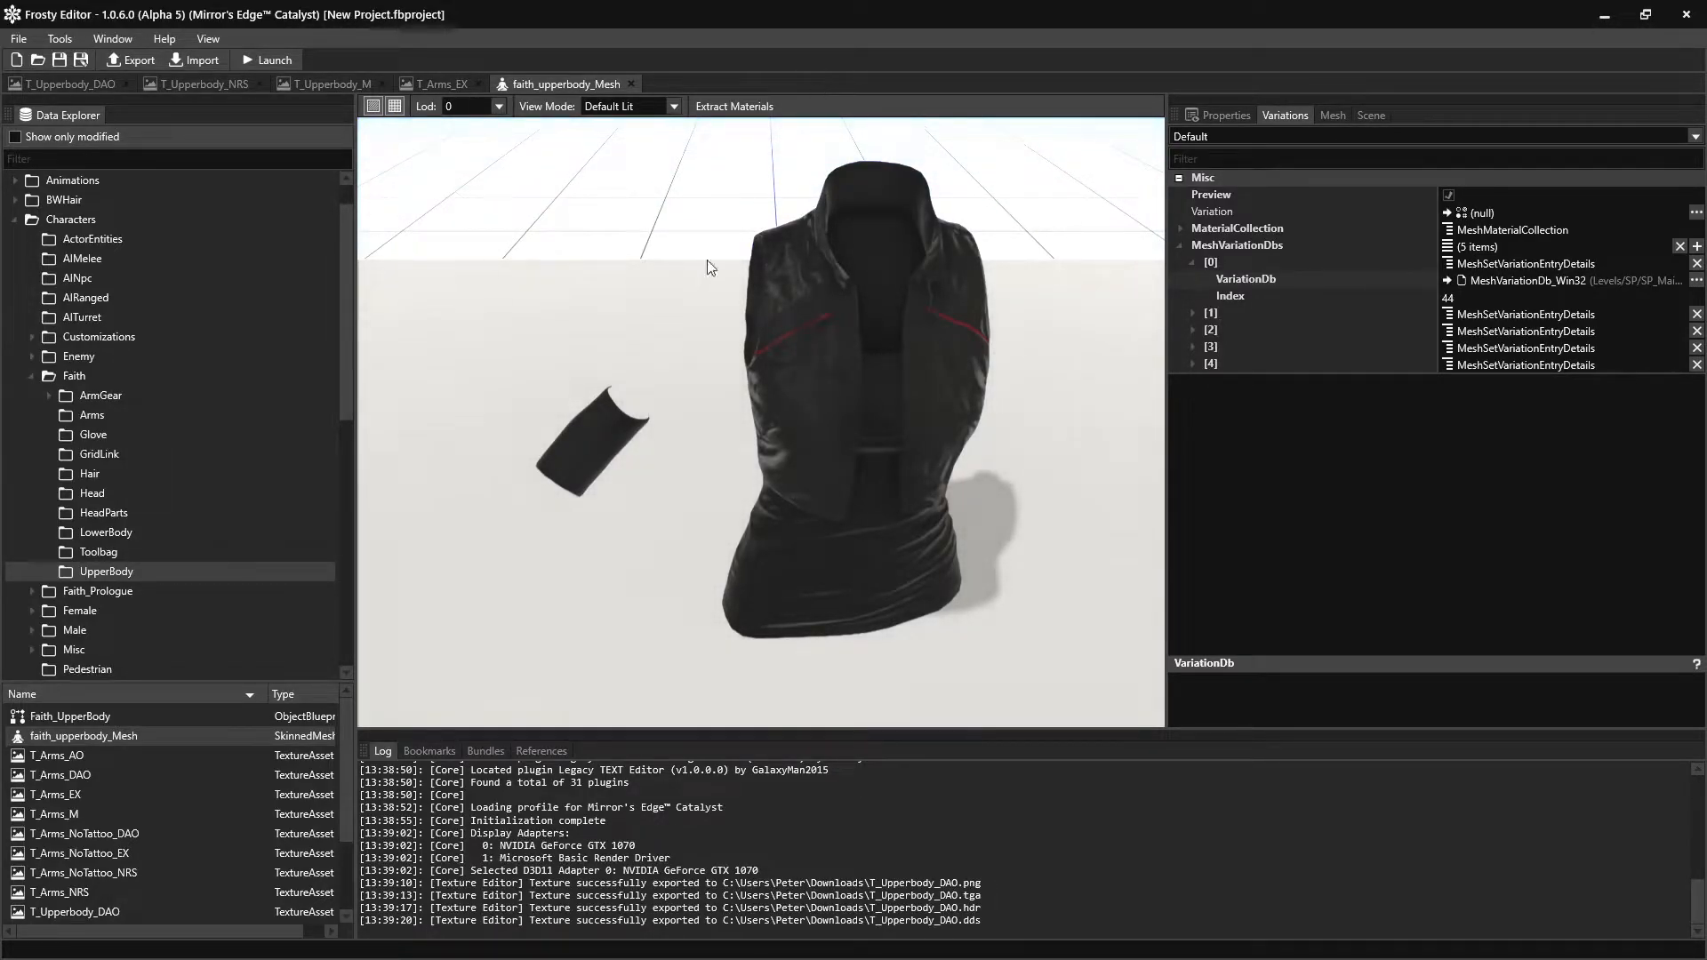
Preview faith_upperbody_Mesh in the BaseColor and Normals view modes
{"action": "right_click_drag", "start_coordinate": [918, 444], "coordinate": [918, 435]}
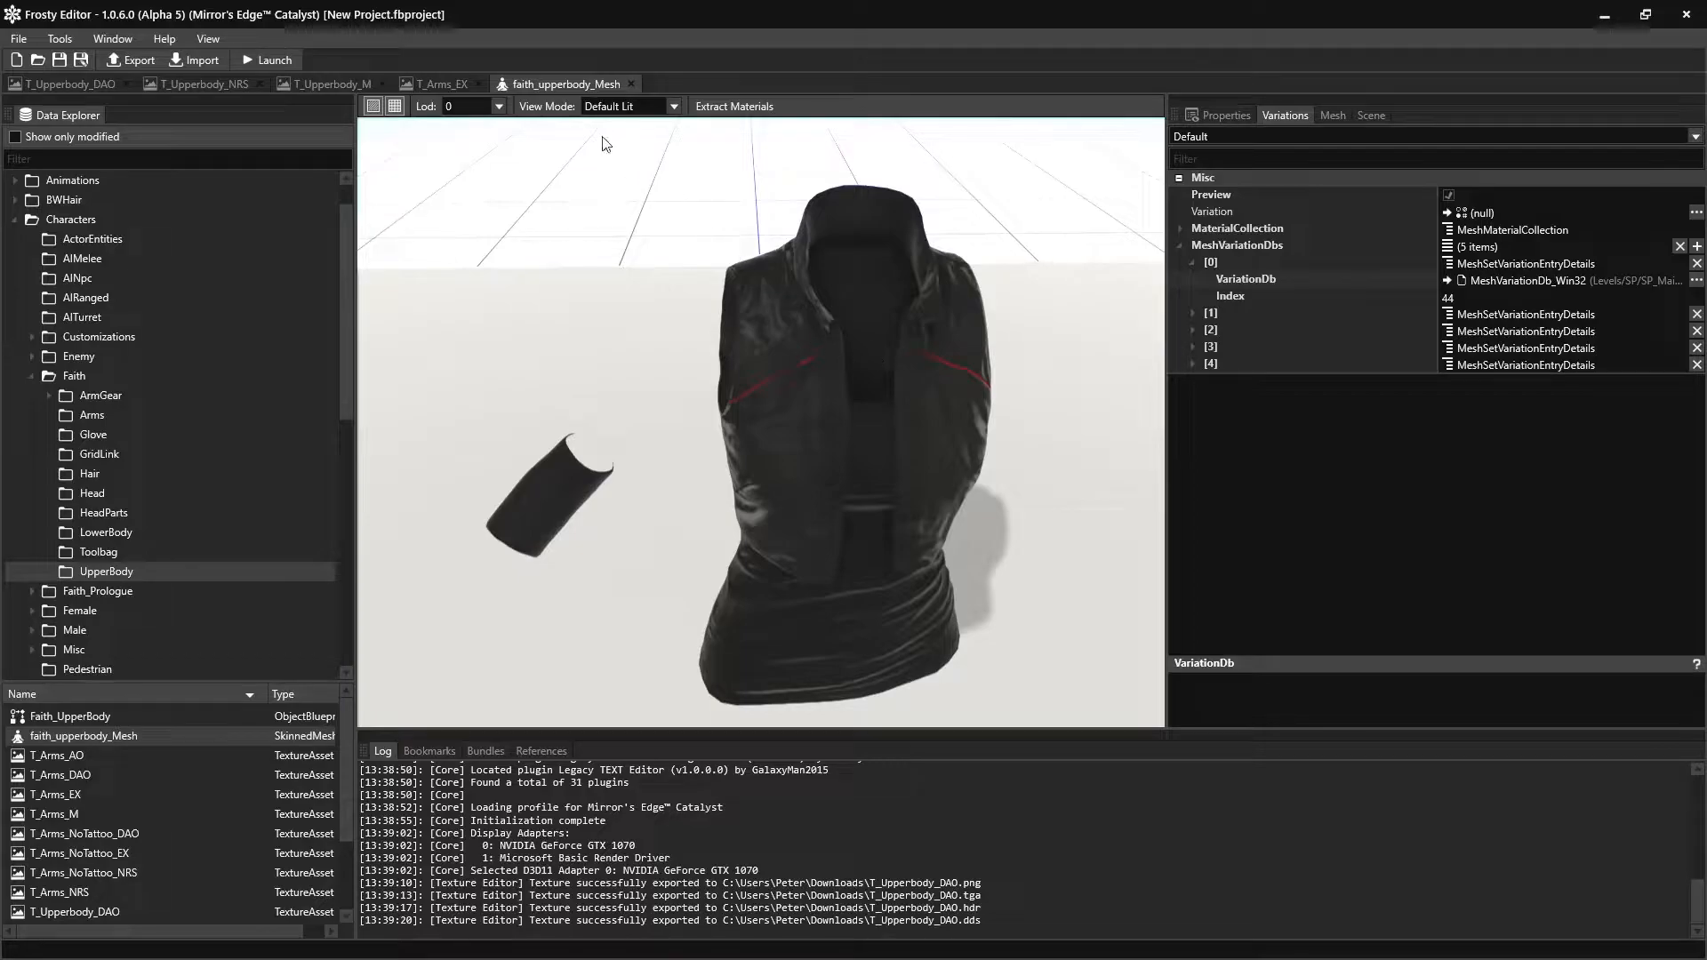
{"action": "left_click", "coordinate": [611, 108]}
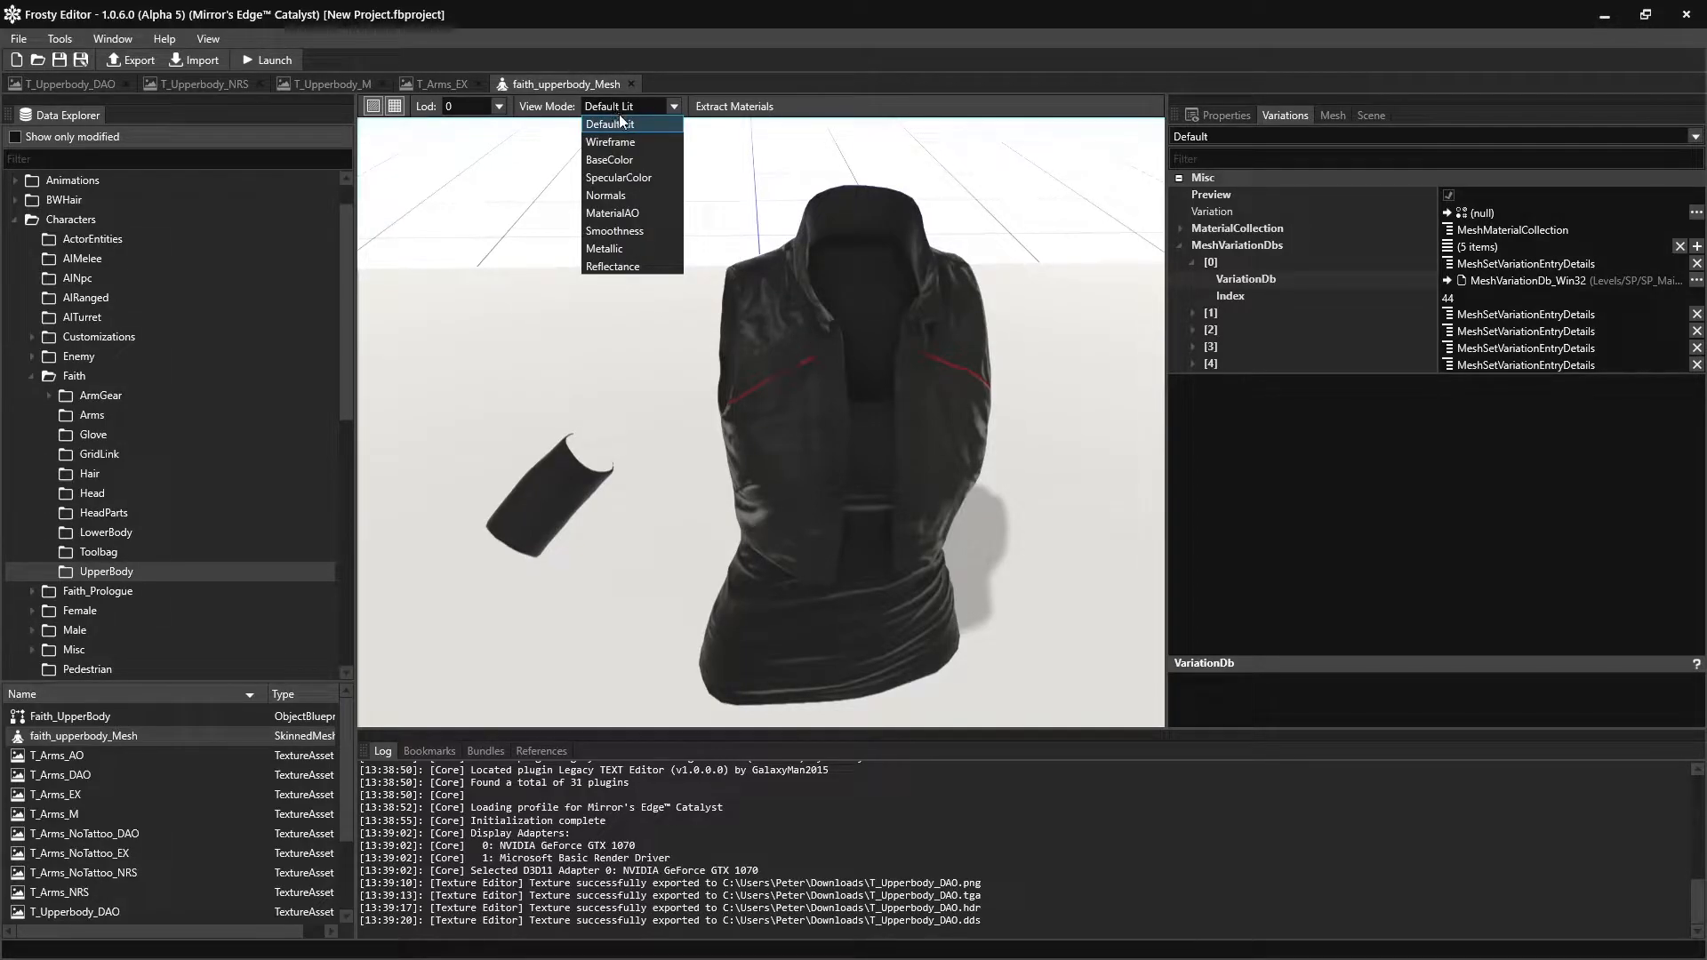
{"action": "left_click", "coordinate": [631, 160]}
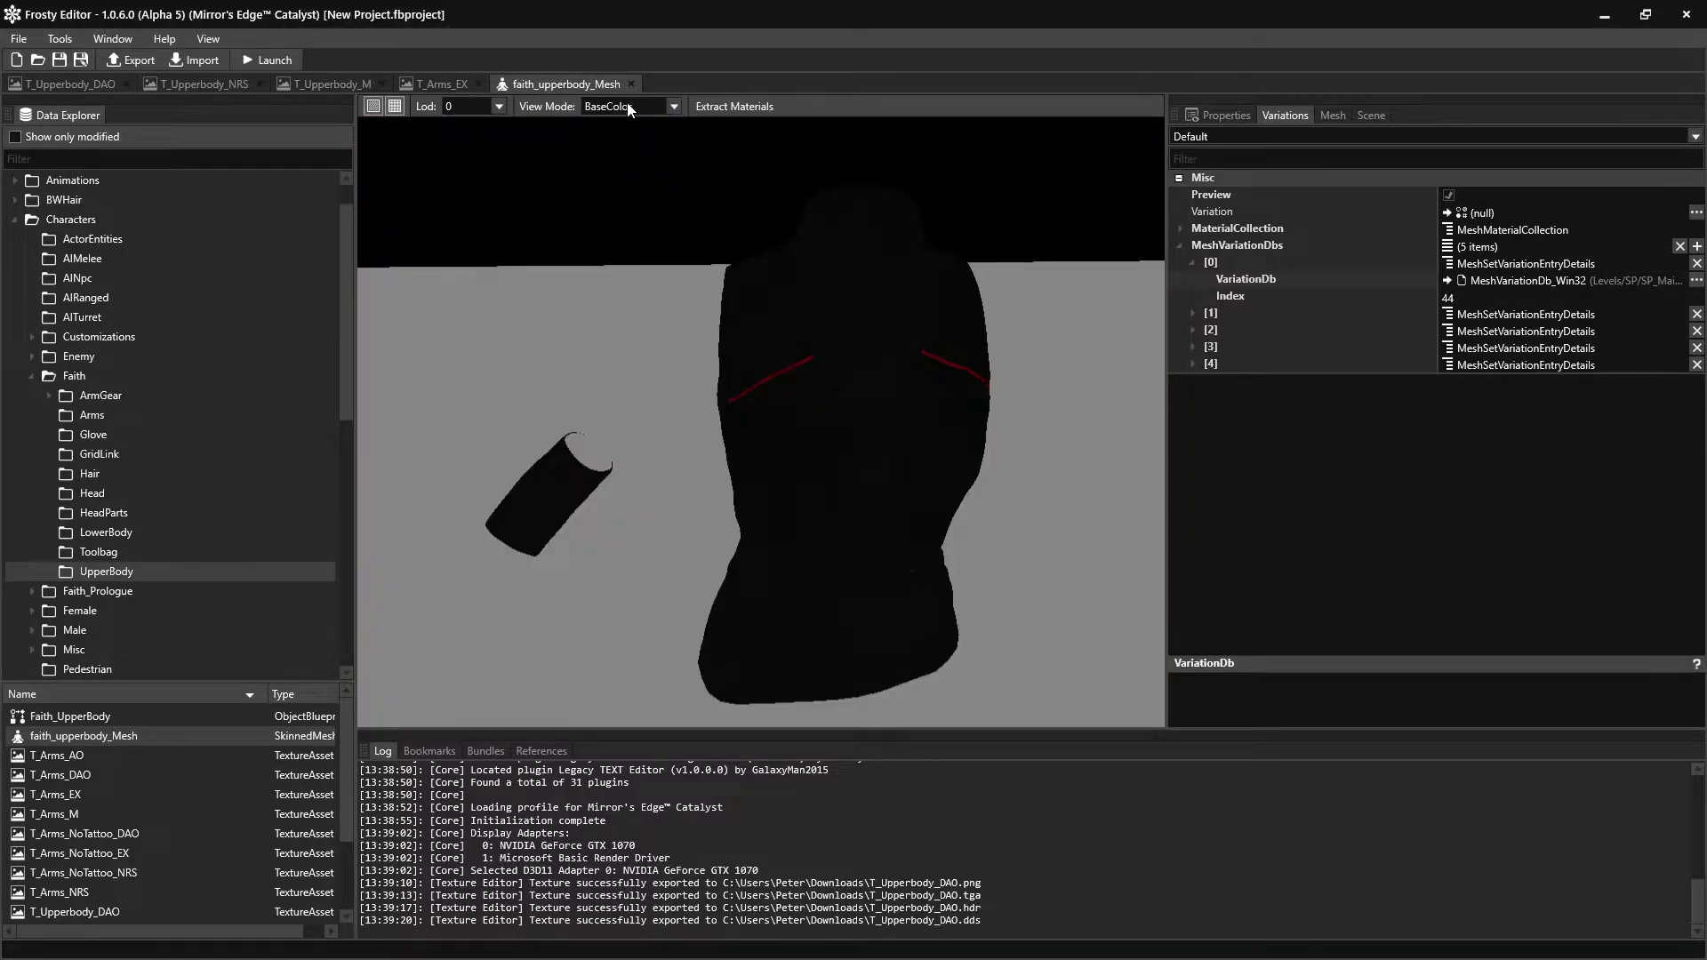
{"action": "left_click", "coordinate": [627, 103]}
{"action": "left_click", "coordinate": [642, 182]}
{"action": "left_click", "coordinate": [634, 109]}
{"action": "left_click", "coordinate": [634, 171]}
Inspect the upper-body mesh in the MaterialAO and Metallic view modes
{"action": "left_click", "coordinate": [643, 106]}
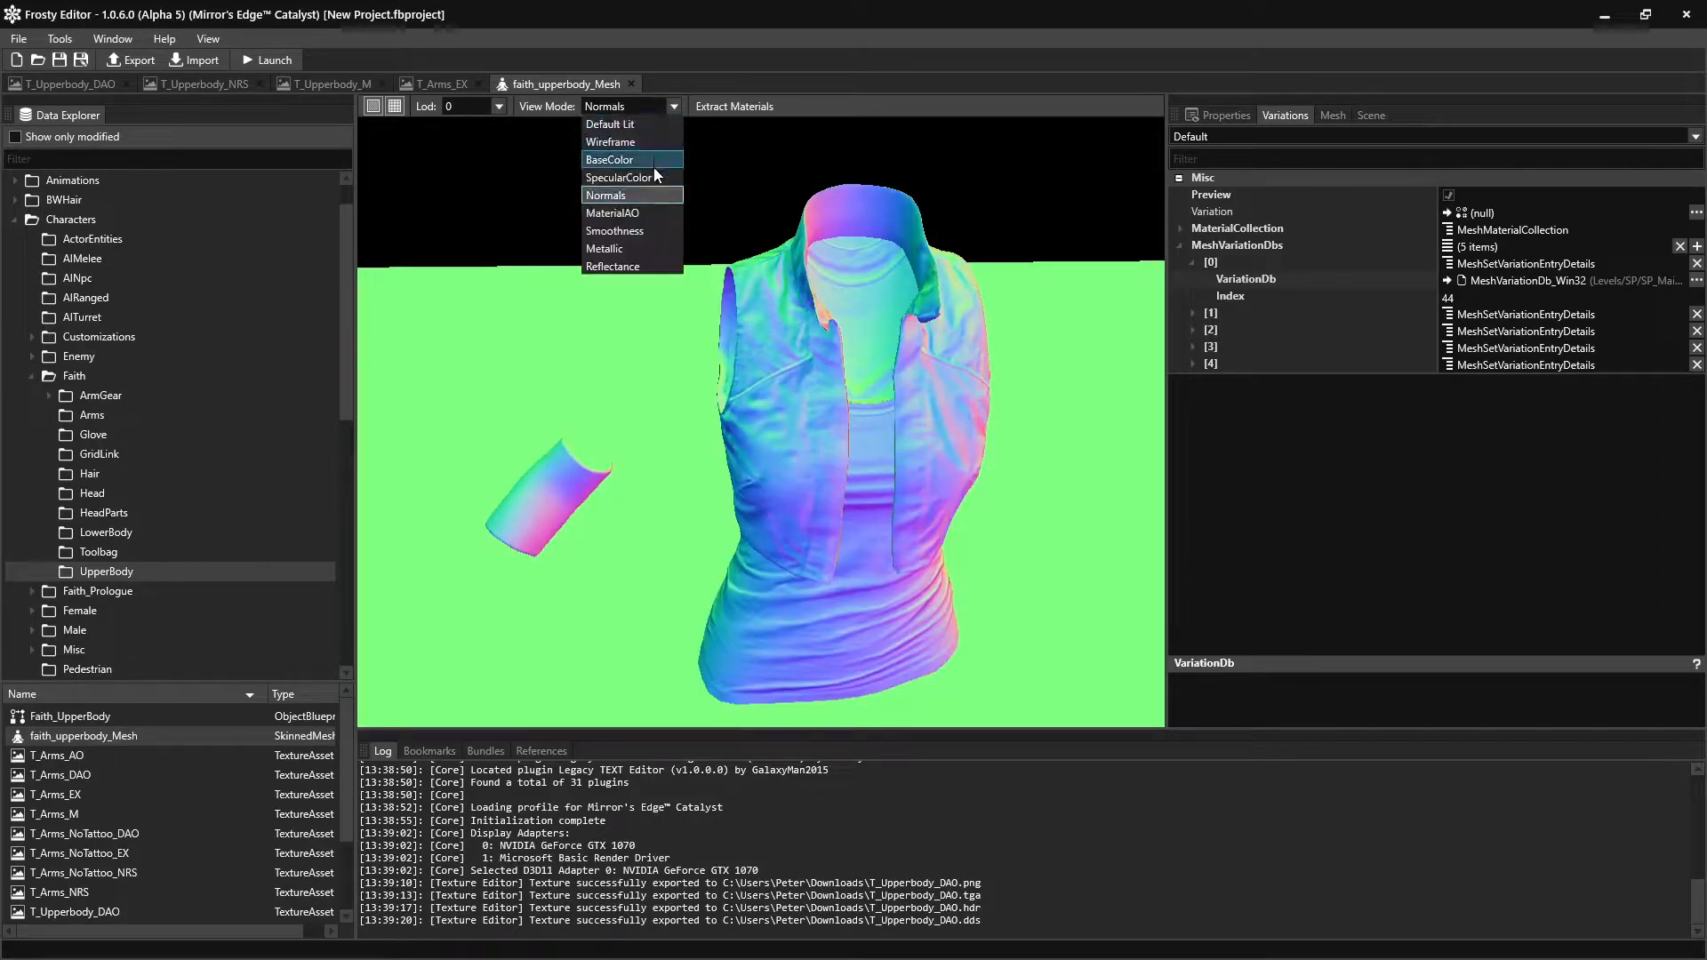
{"action": "left_click", "coordinate": [636, 216]}
{"action": "left_click", "coordinate": [640, 105]}
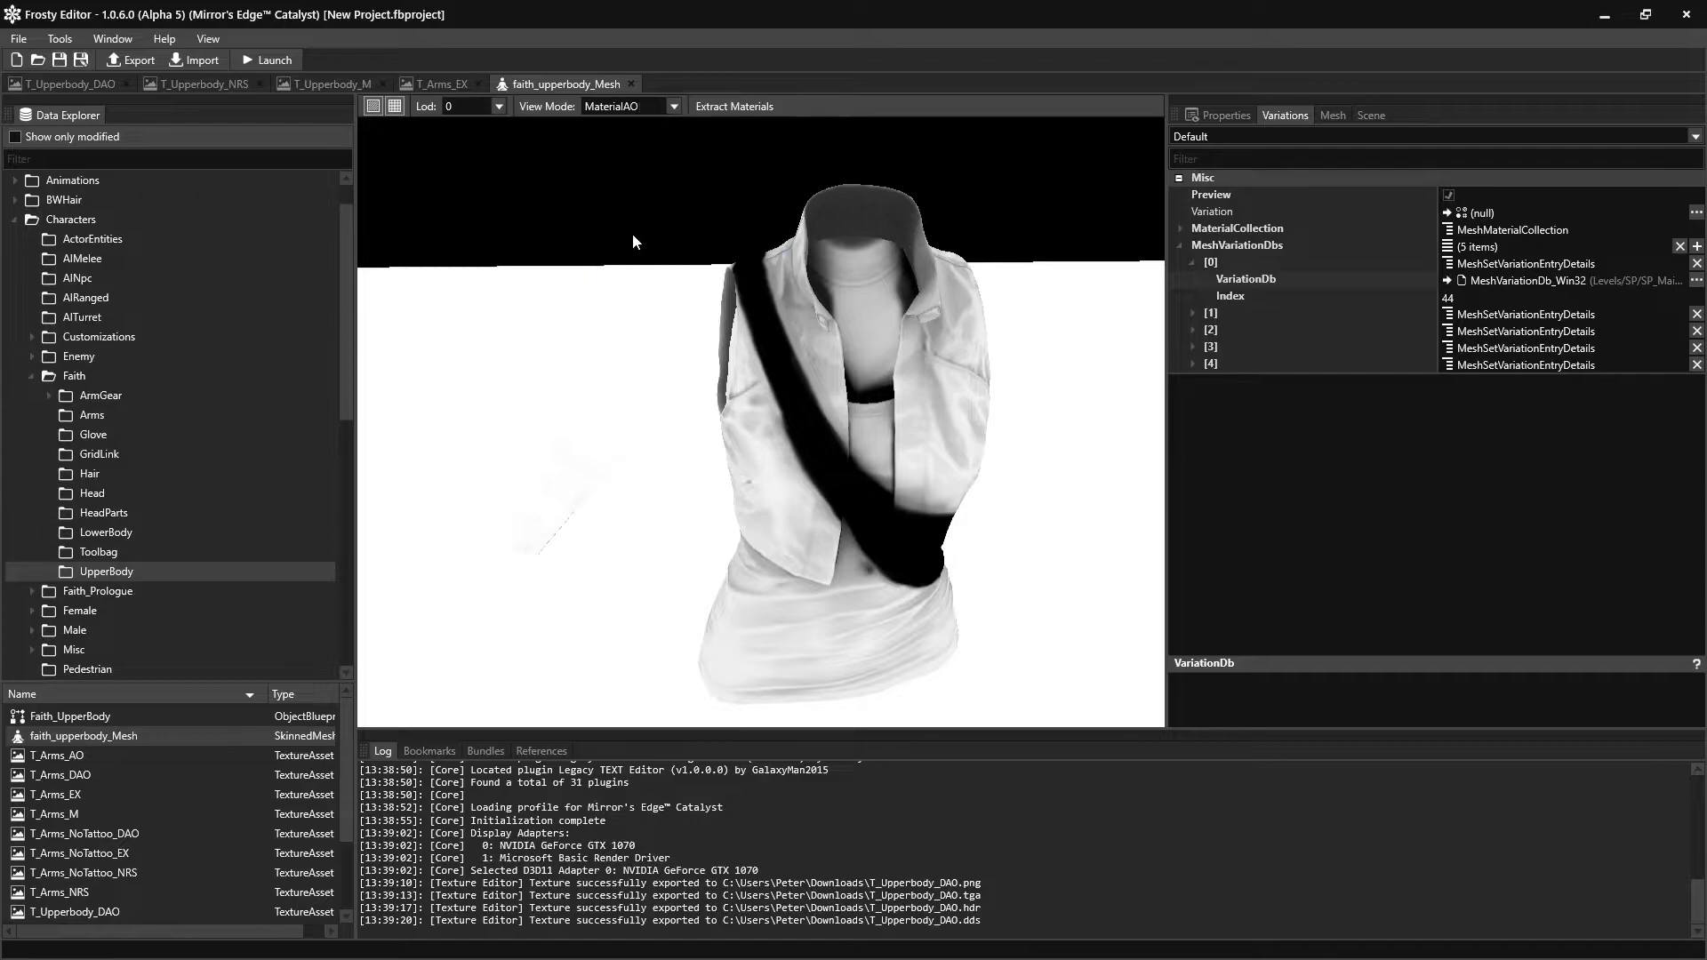
{"action": "left_click", "coordinate": [626, 176]}
{"action": "left_click", "coordinate": [627, 106]}
{"action": "left_click", "coordinate": [629, 247]}
{"action": "left_click", "coordinate": [627, 106]}
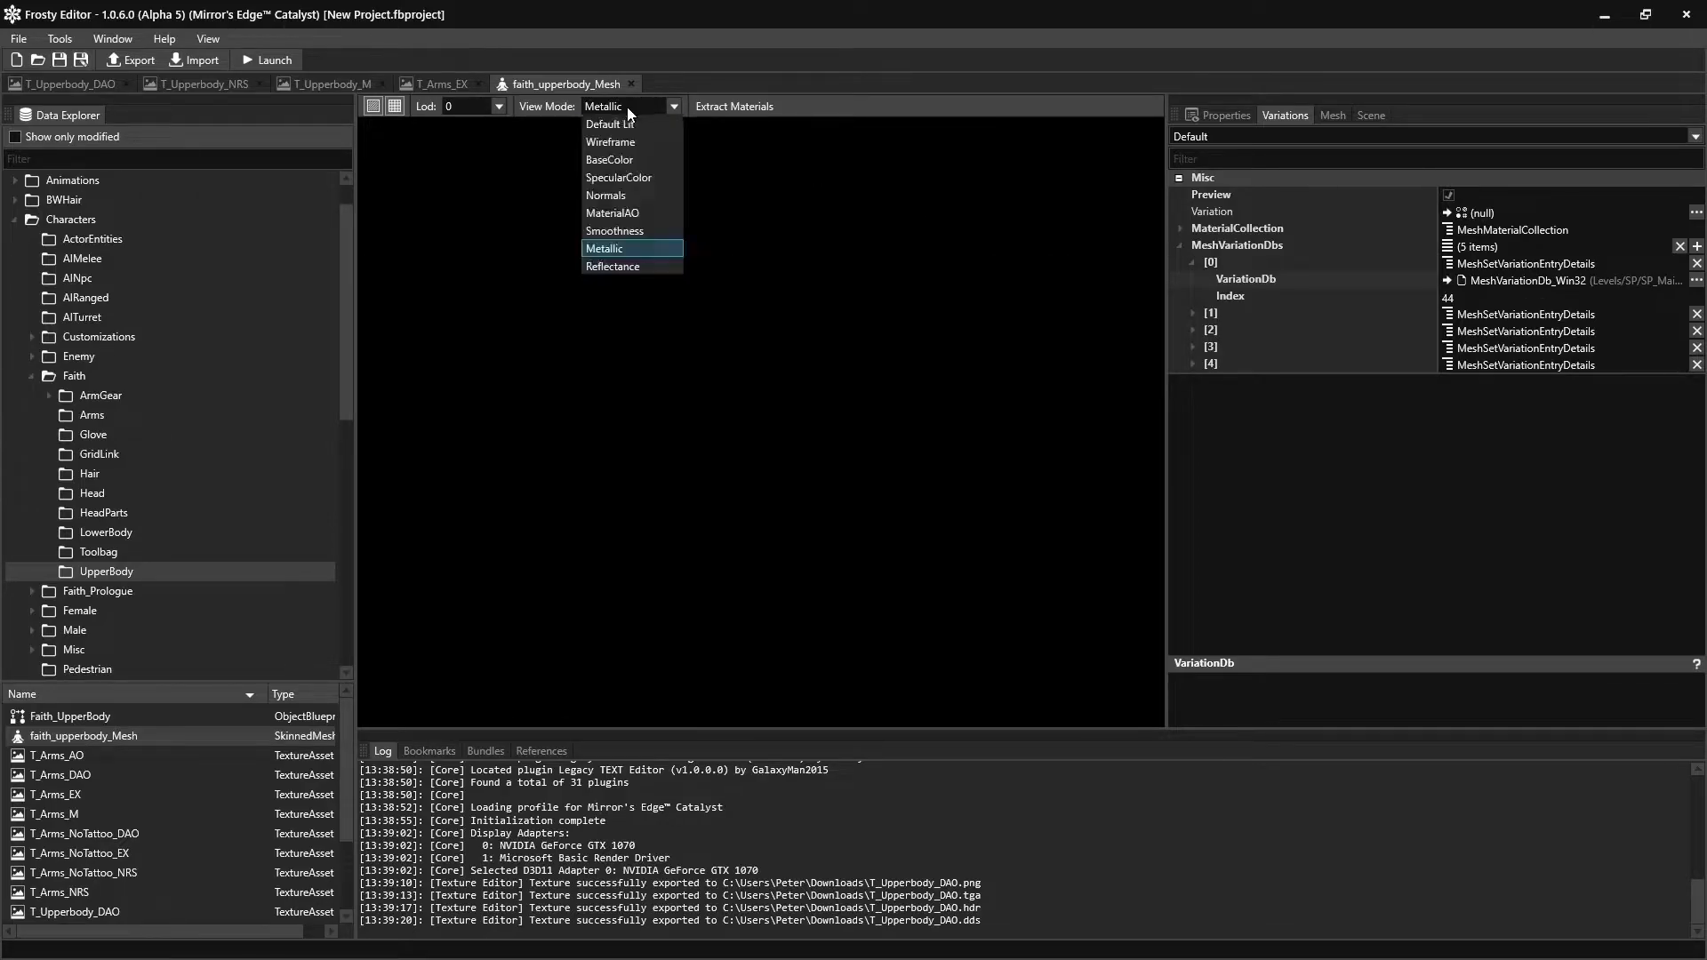
{"action": "left_click", "coordinate": [626, 140]}
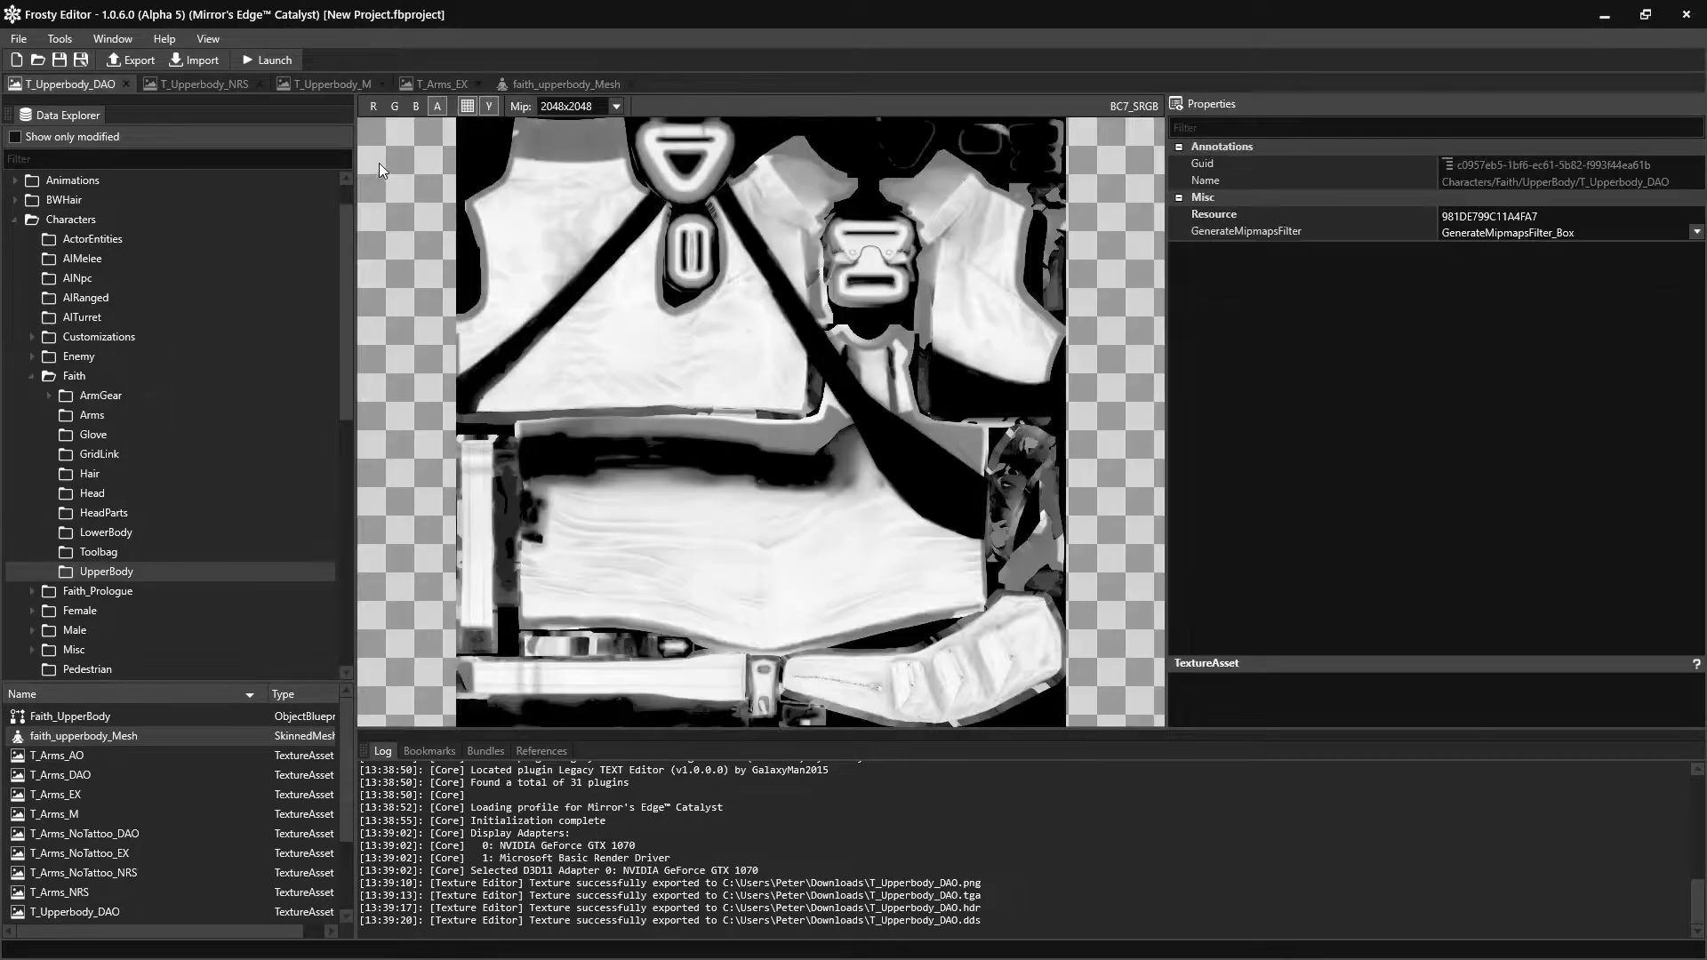
Toggle the blue, green and red channels in the T_Upperbody_DAO texture preview
{"action": "left_click", "coordinate": [416, 106]}
{"action": "left_click", "coordinate": [395, 107]}
{"action": "left_click", "coordinate": [373, 106]}
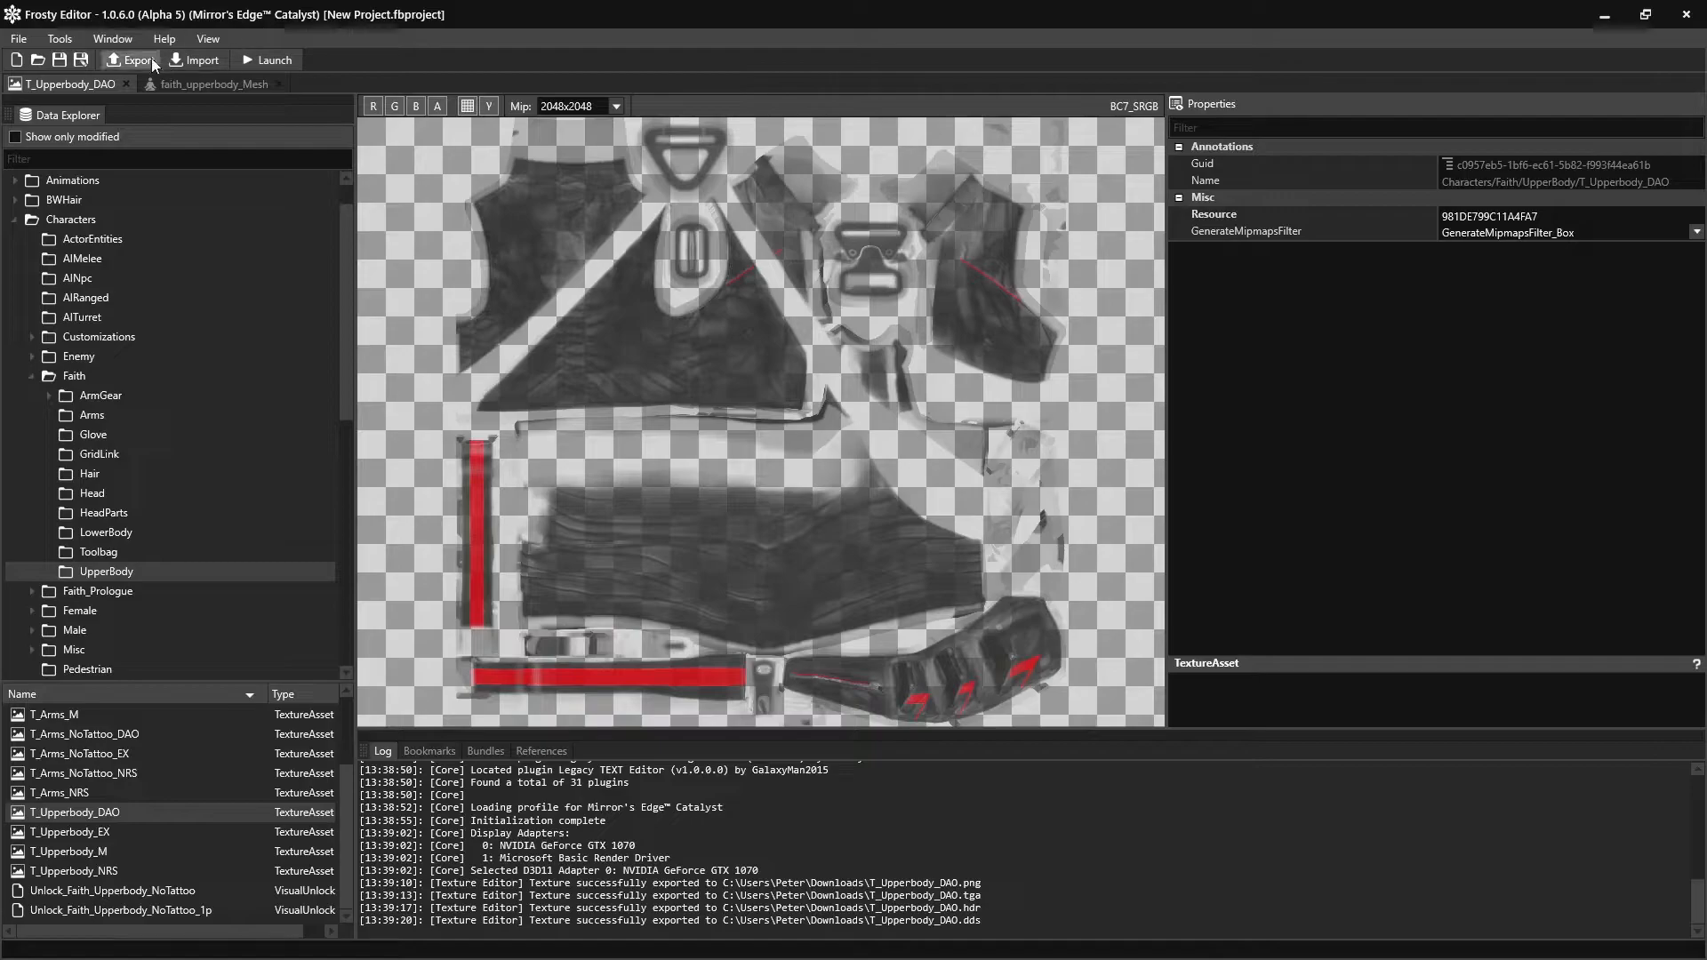
Export the T_Upperbody_DAO texture to the Downloads folder as a TGA file
{"action": "left_click", "coordinate": [135, 60]}
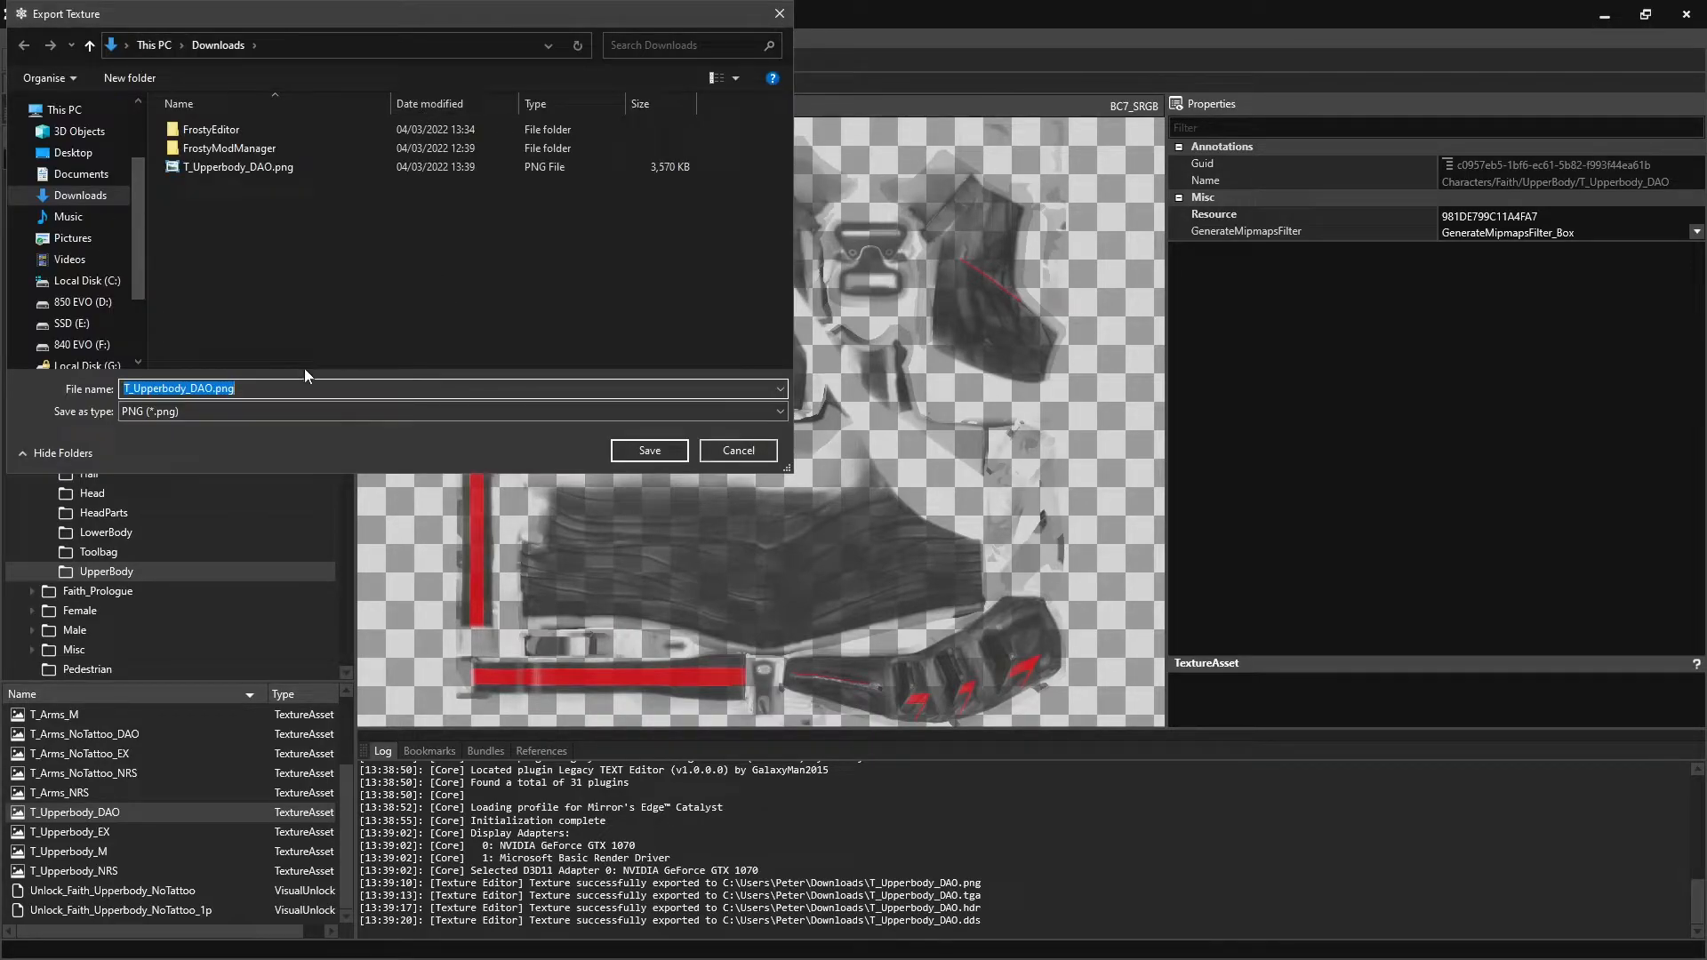
{"action": "left_click", "coordinate": [268, 410]}
{"action": "left_click", "coordinate": [296, 406]}
{"action": "left_click", "coordinate": [293, 407]}
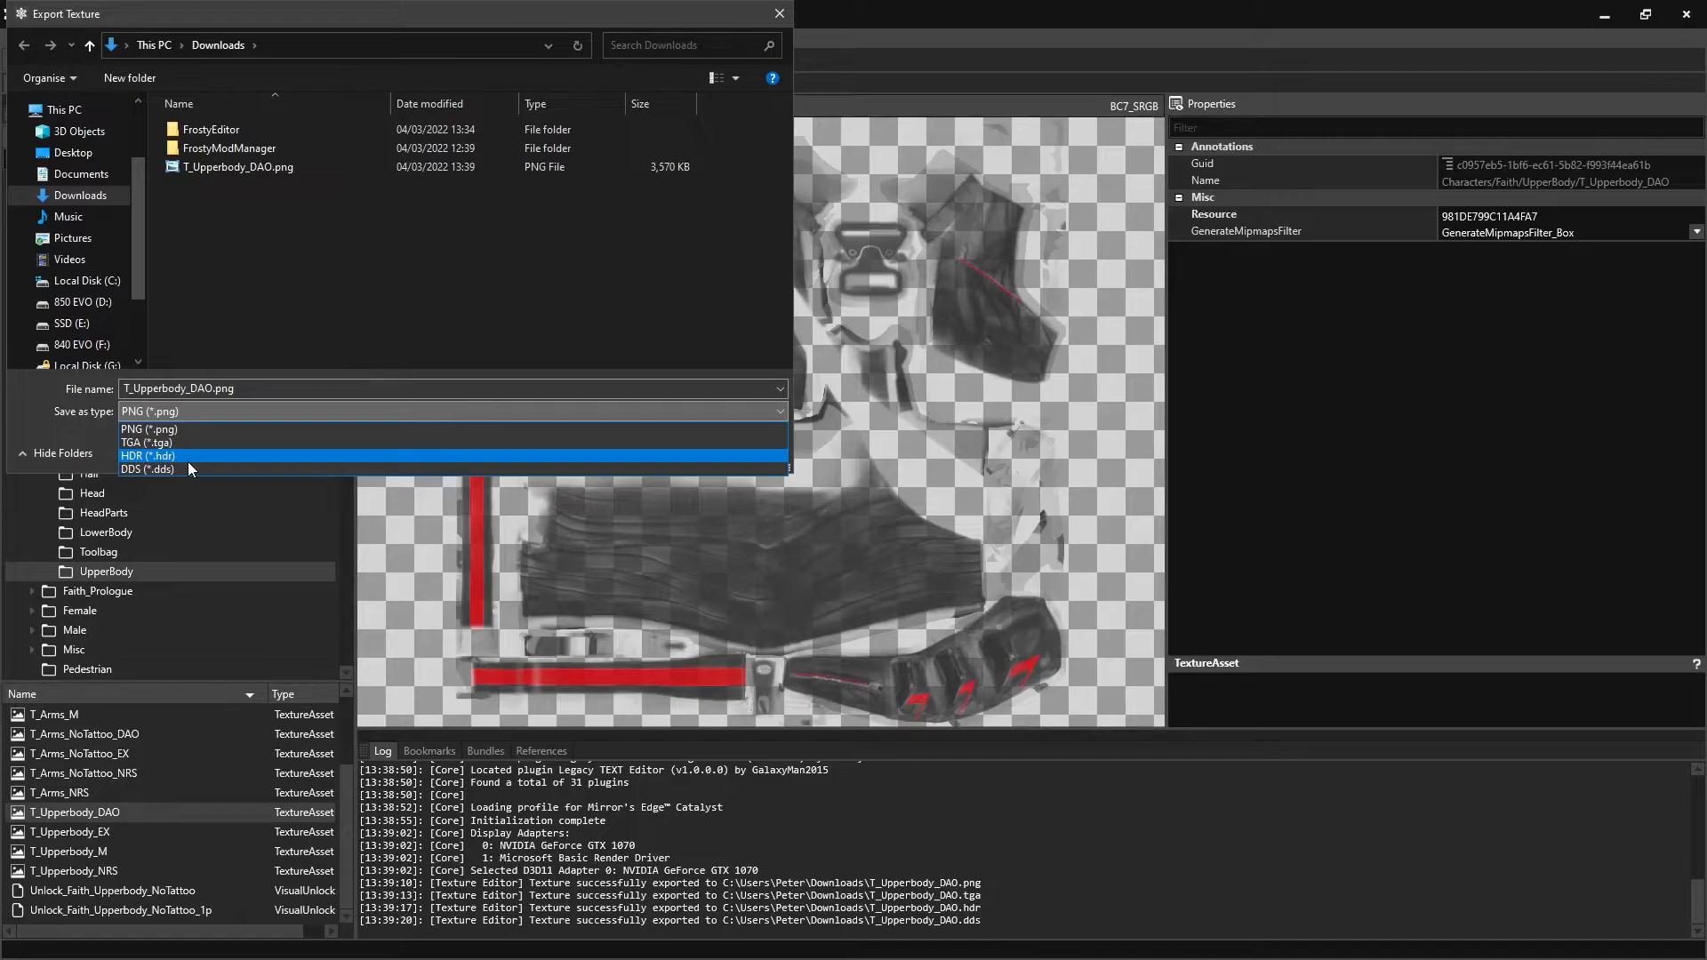
{"action": "left_click", "coordinate": [192, 444]}
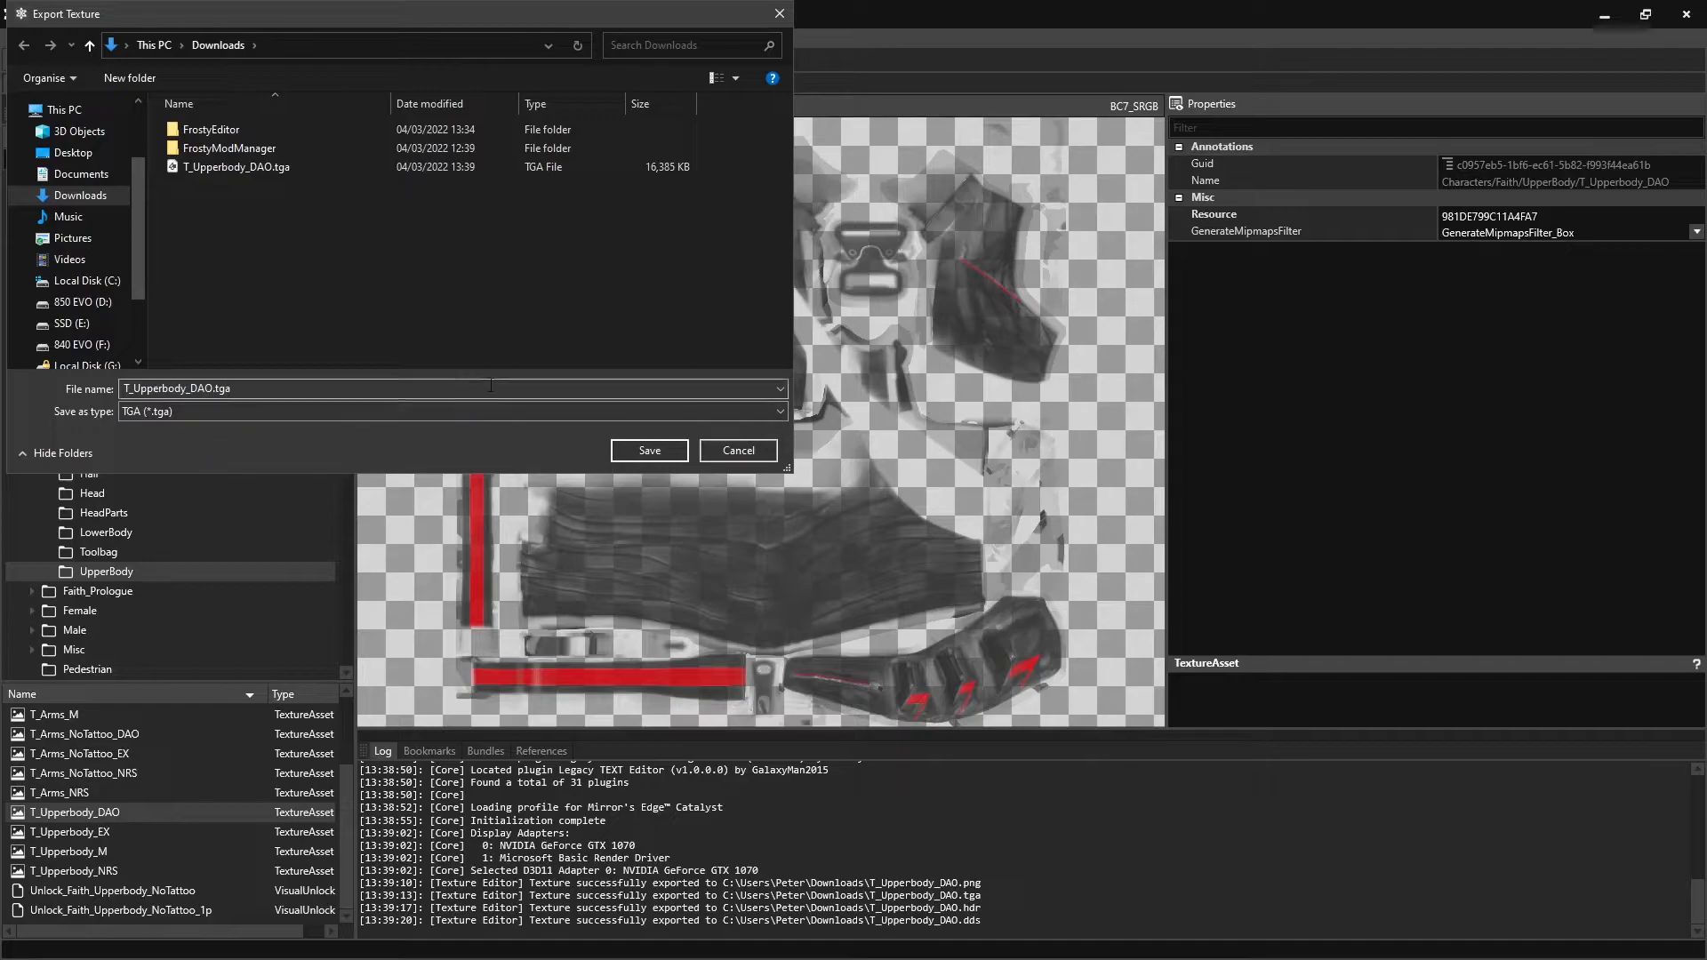
{"action": "left_click", "coordinate": [654, 451]}
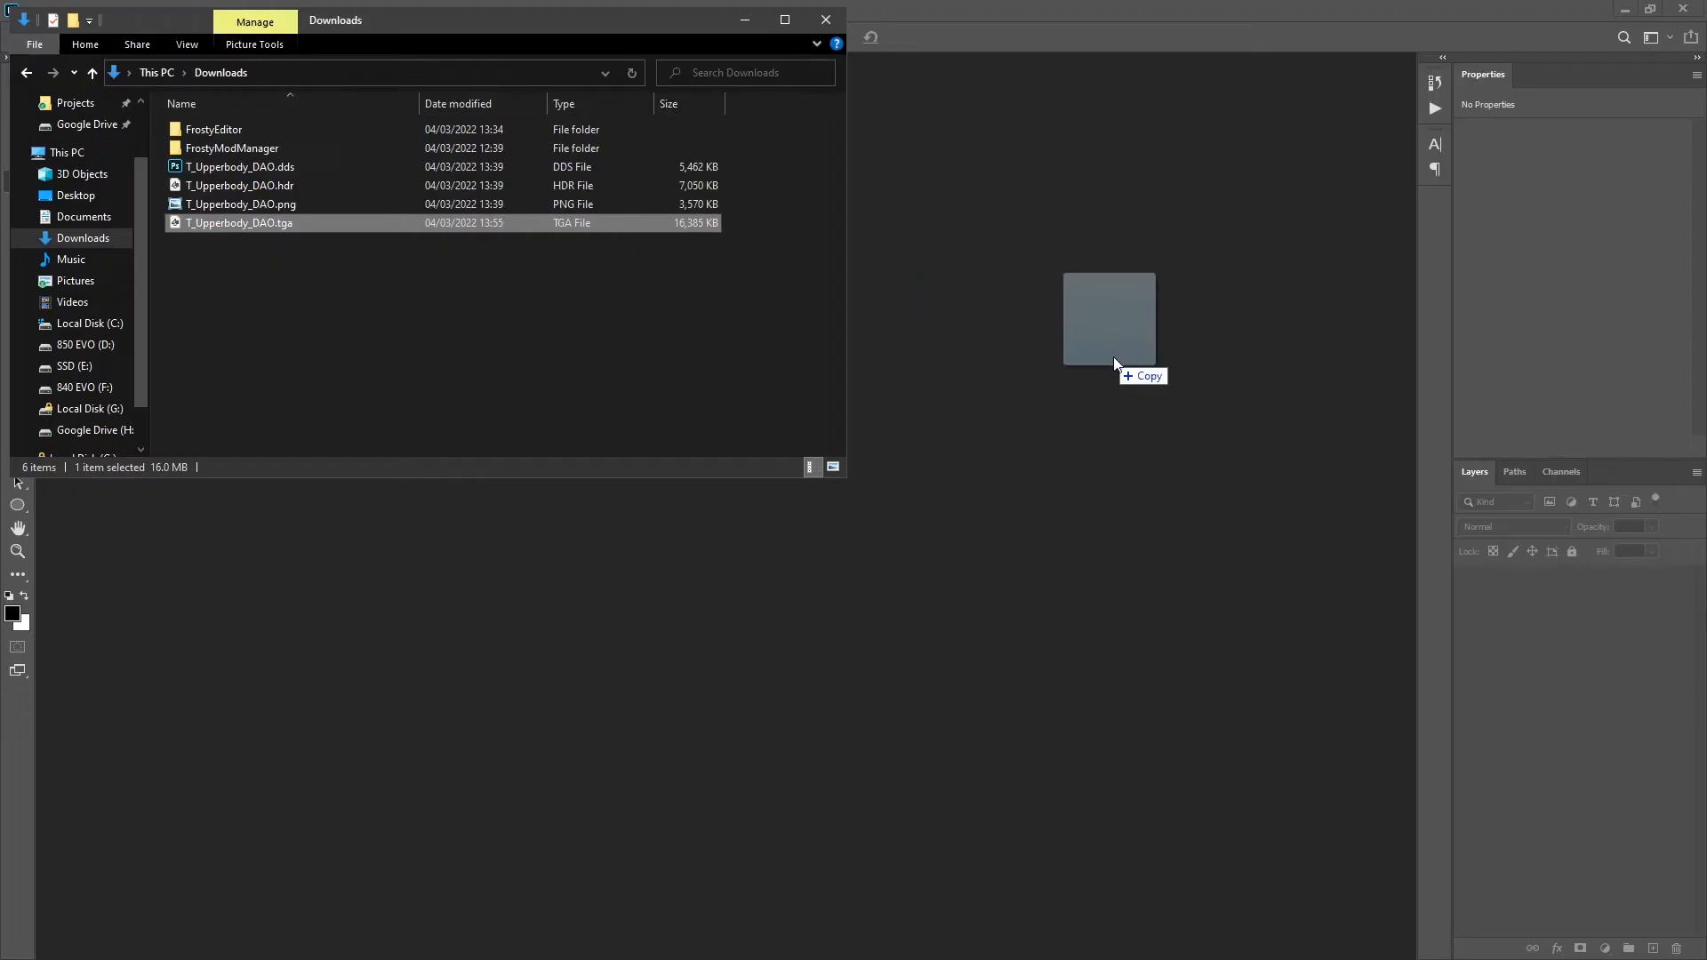
Open the exported T_Upperbody_DAO.tga in Photoshop and add a Hue/Saturation adjustment layer above the background
{"action": "left_click_drag", "start_coordinate": [1113, 356], "coordinate": [1127, 359]}
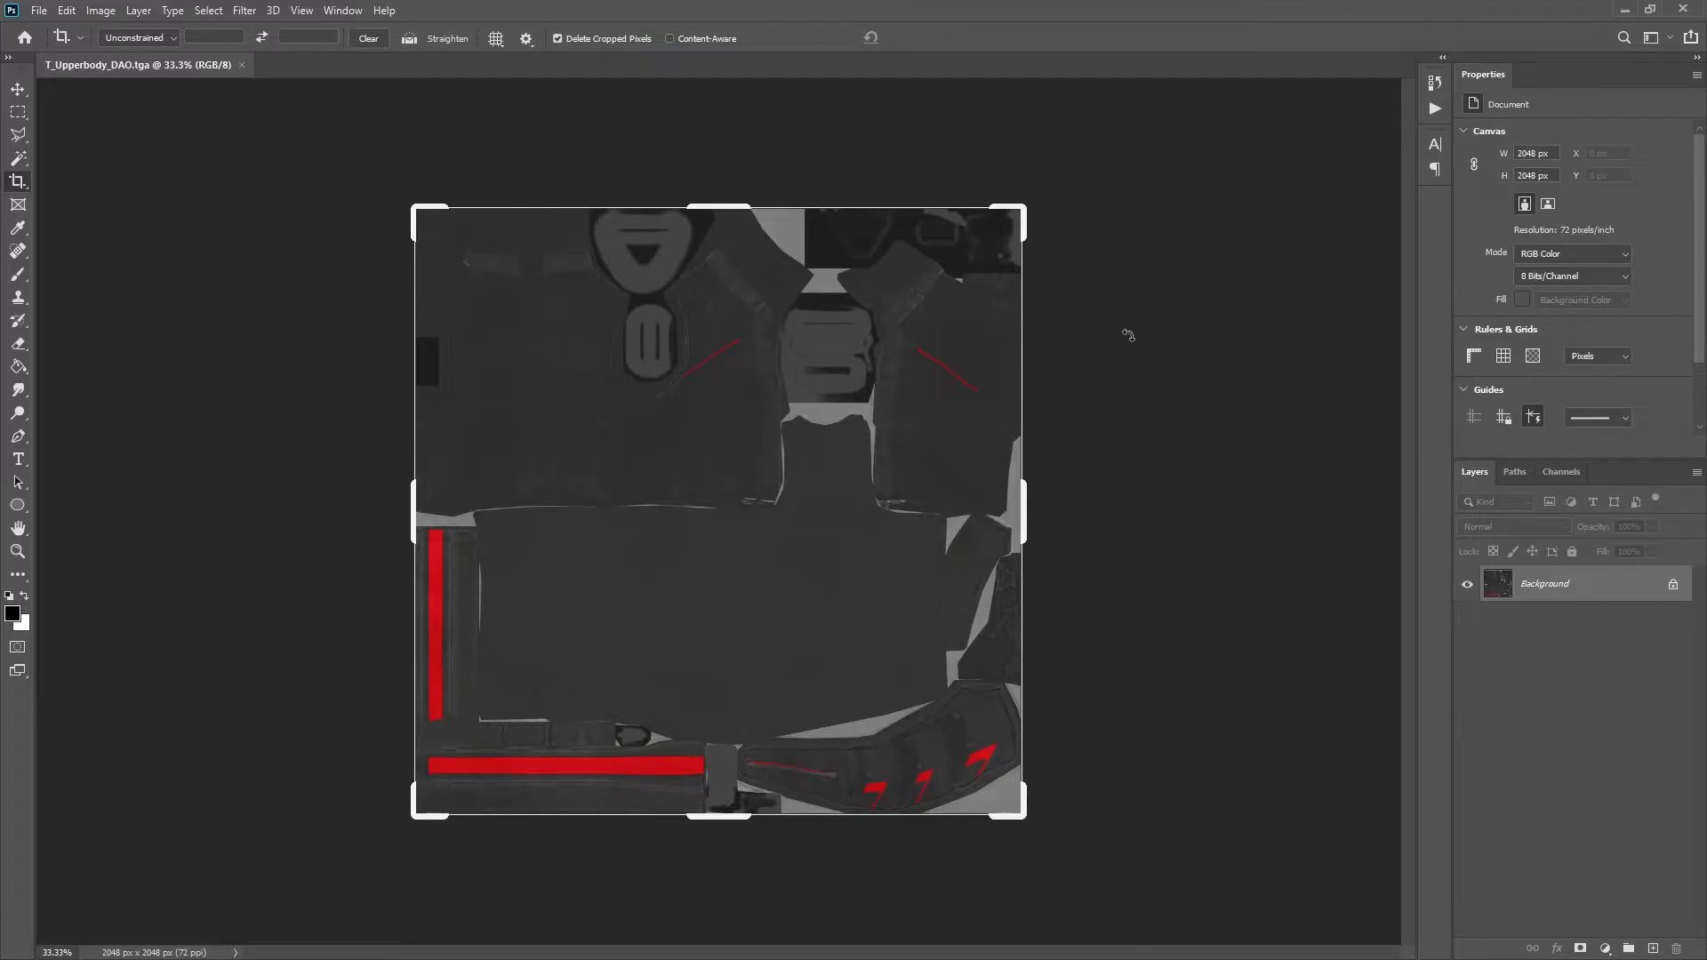
{"action": "left_click", "coordinate": [1551, 473]}
{"action": "left_click", "coordinate": [136, 16]}
{"action": "mouse_move", "coordinate": [224, 253]}
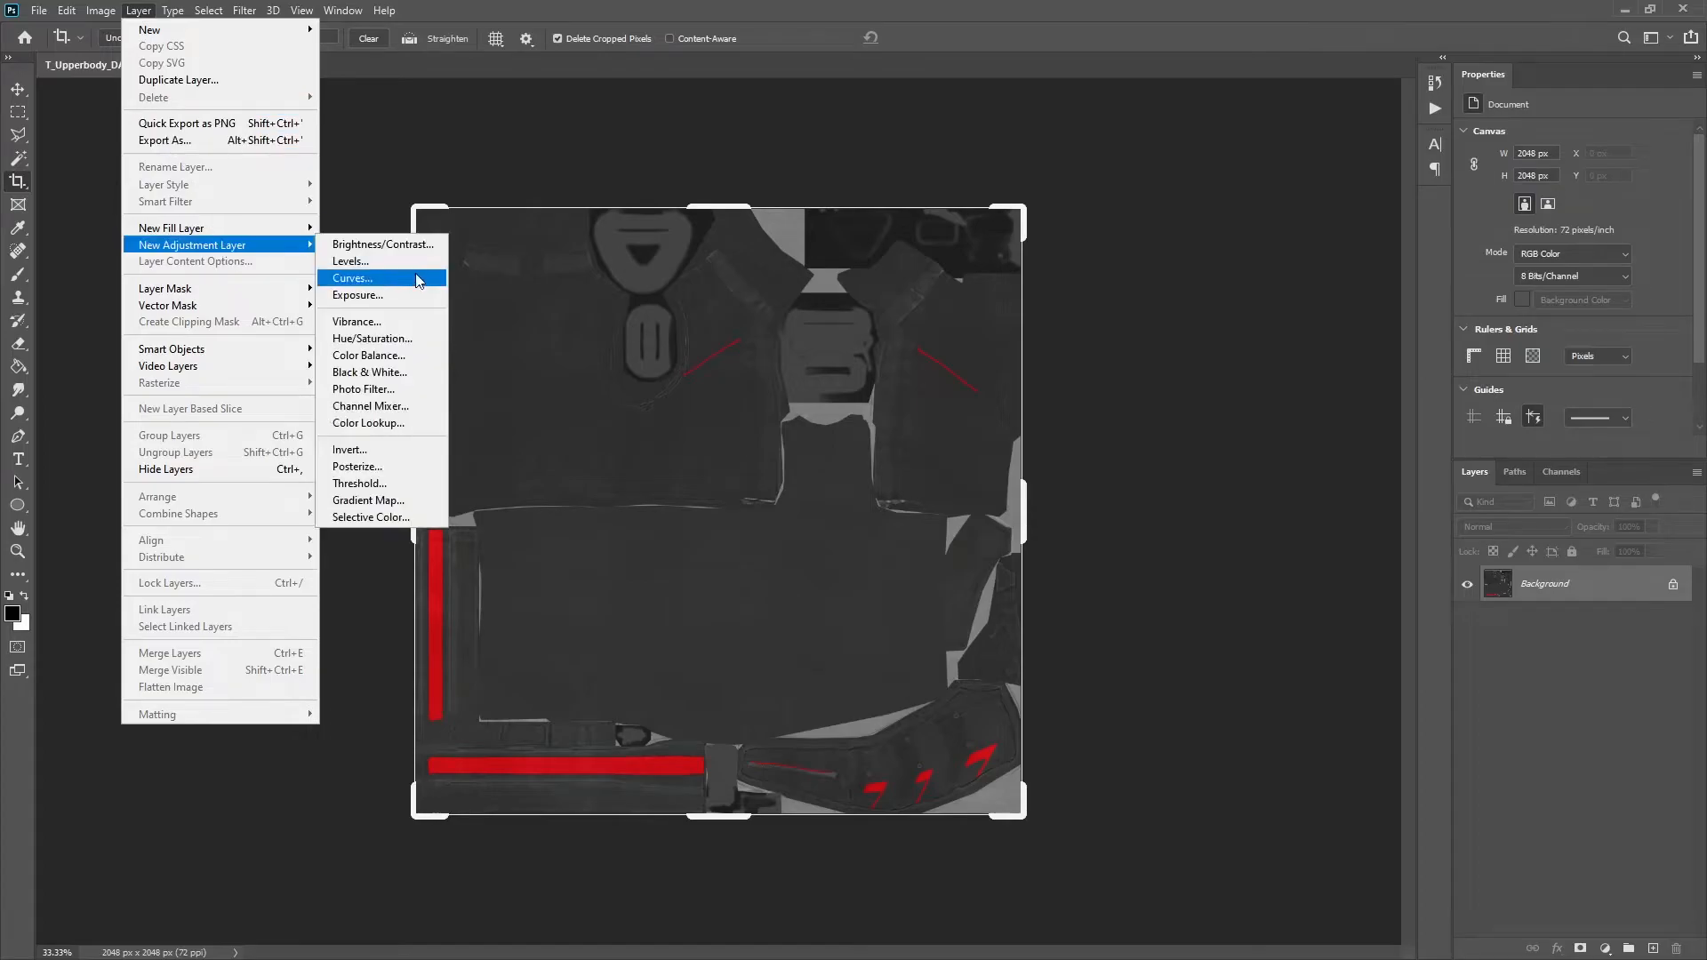
{"action": "left_click", "coordinate": [398, 337]}
{"action": "key", "text": "Return"}
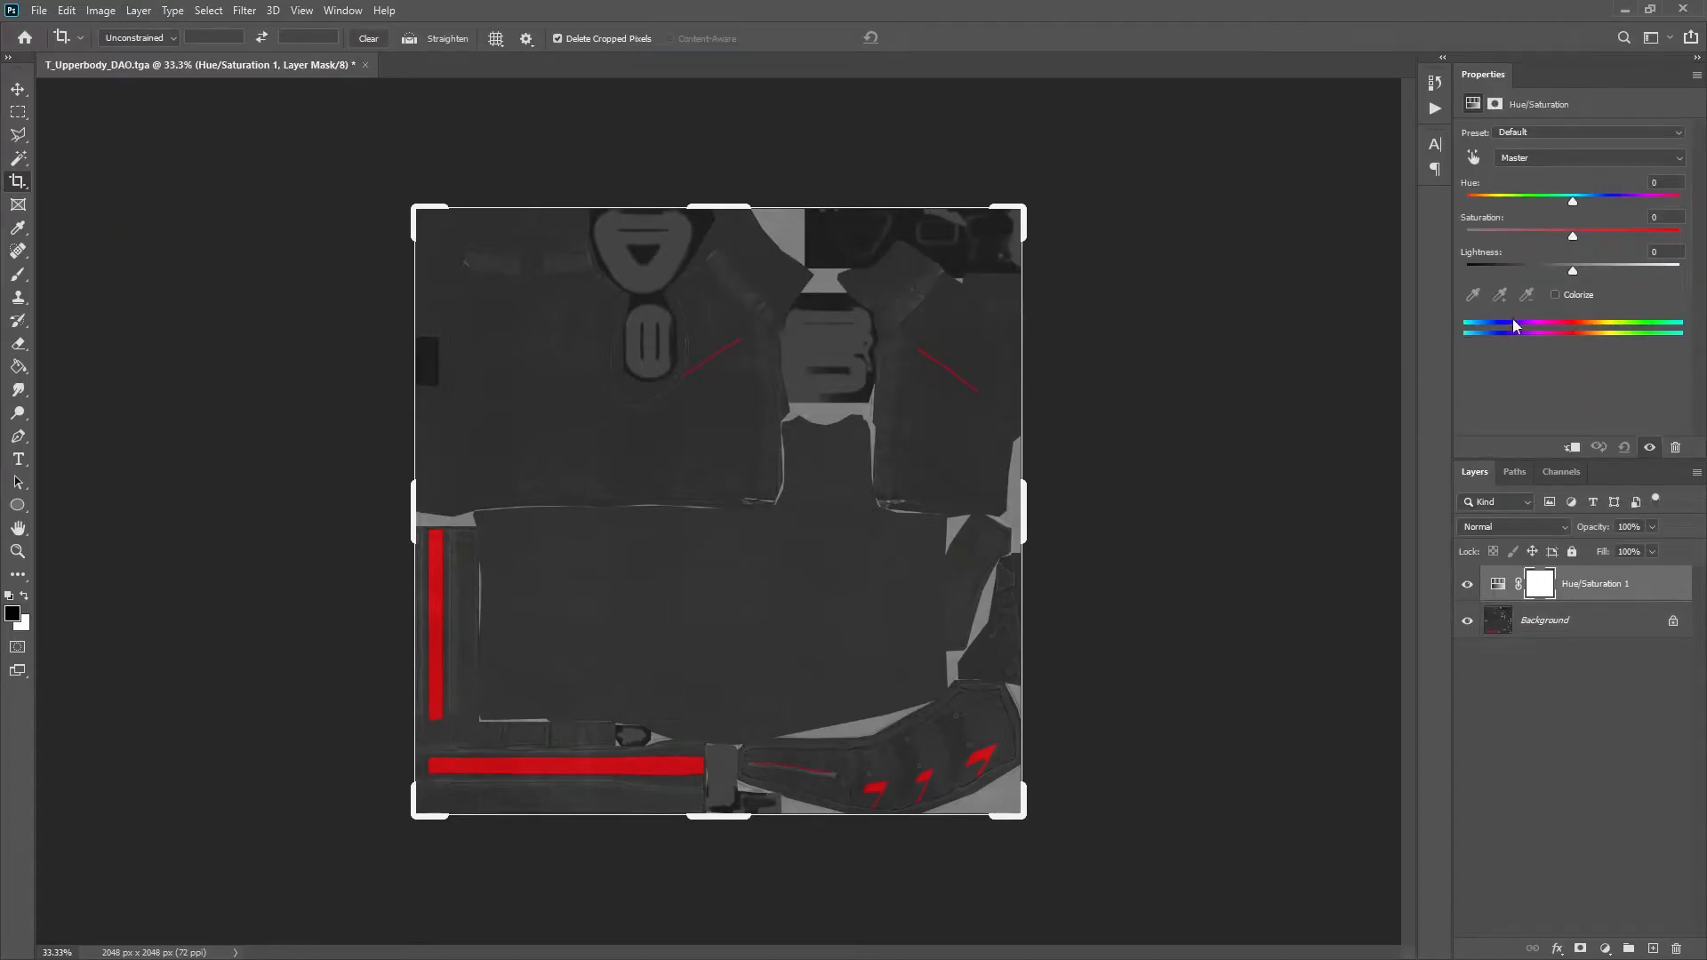
Limit the Hue/Saturation adjustment to Reds and set its hue to -180
{"action": "left_click", "coordinate": [1555, 156]}
{"action": "left_click", "coordinate": [1591, 200]}
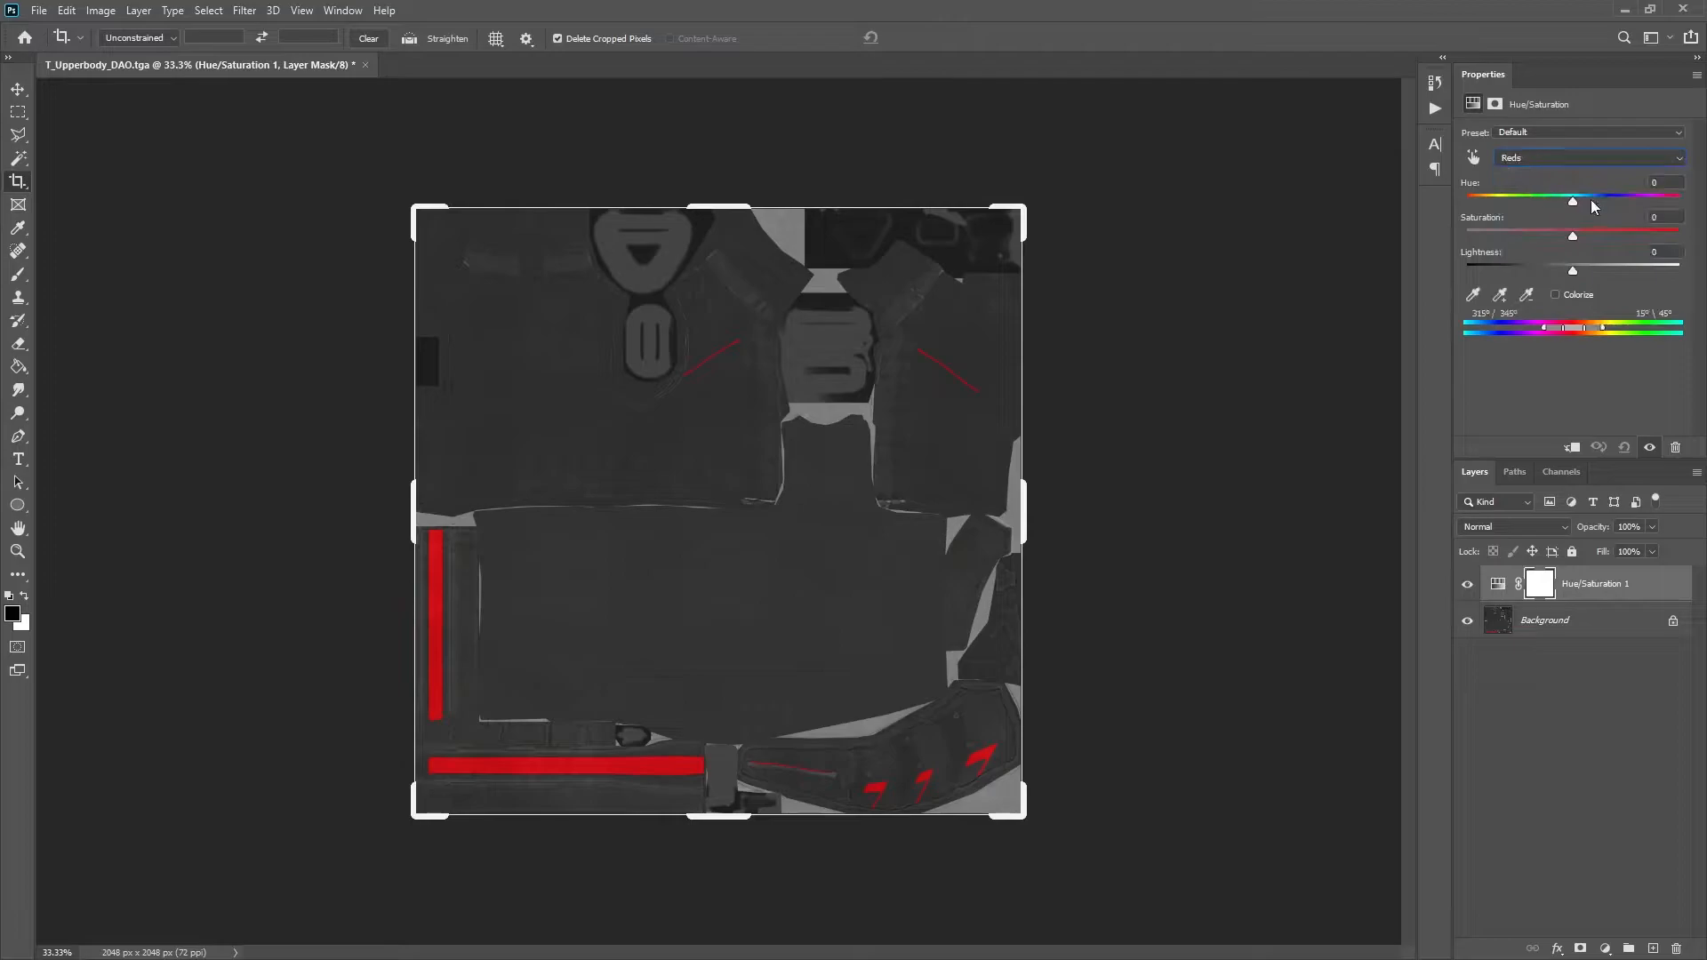
{"action": "left_click_drag", "start_coordinate": [1571, 201], "coordinate": [1449, 199]}
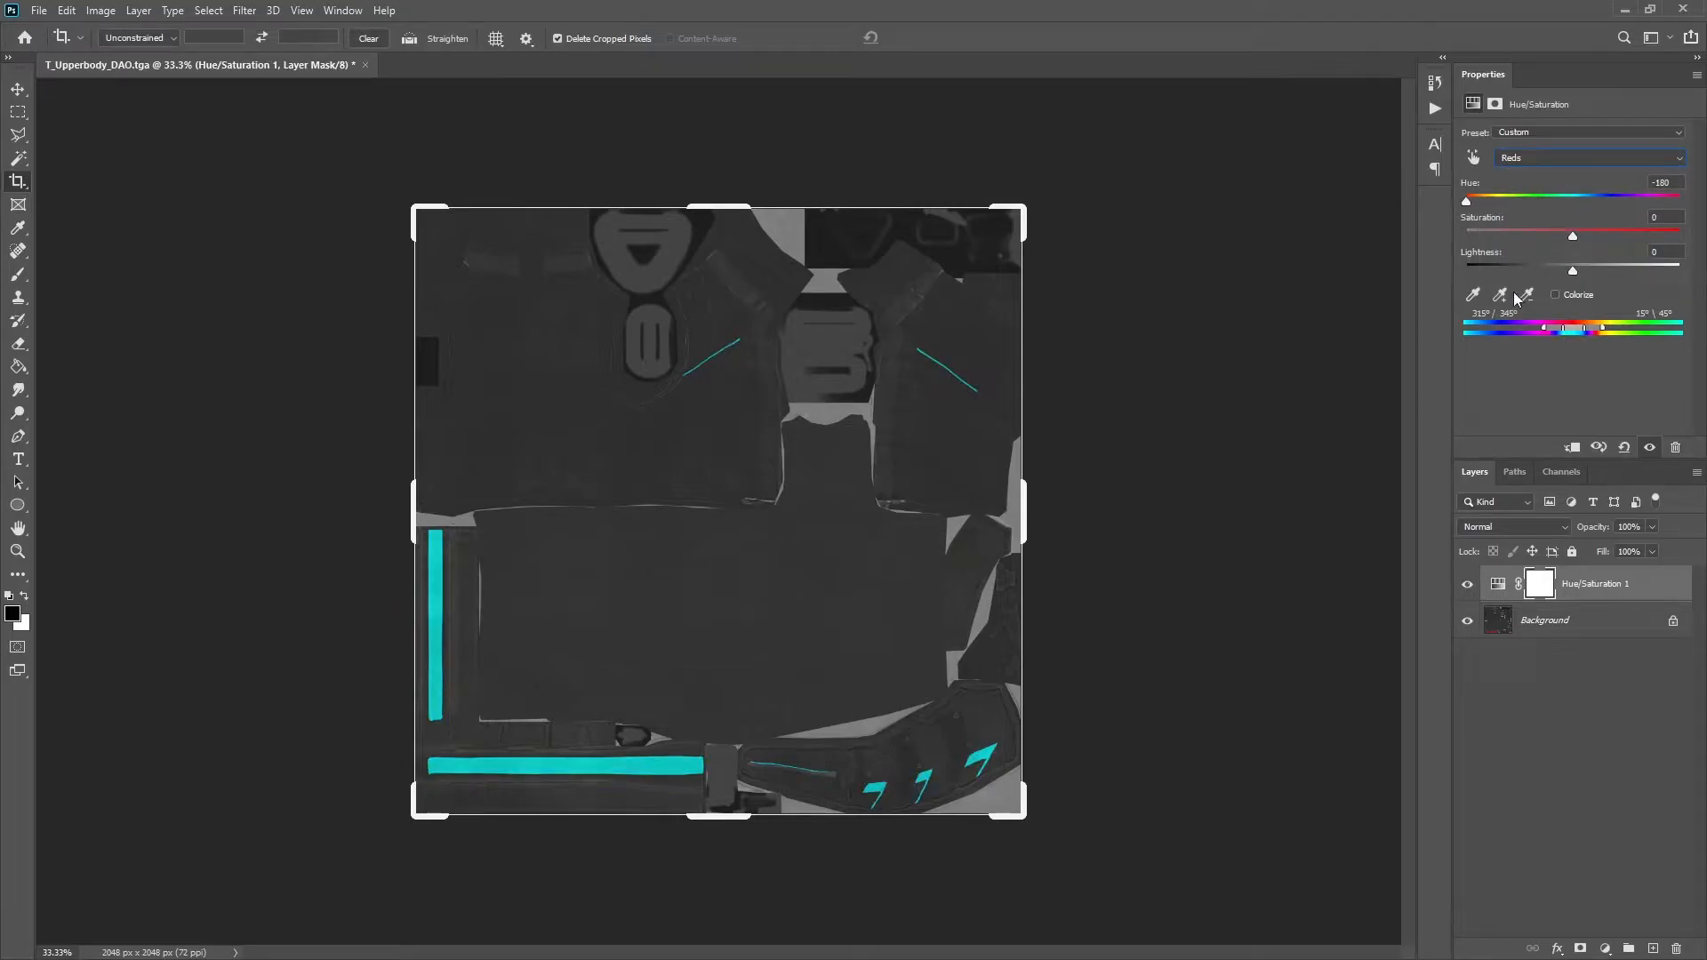
{"action": "left_click", "coordinate": [1561, 672]}
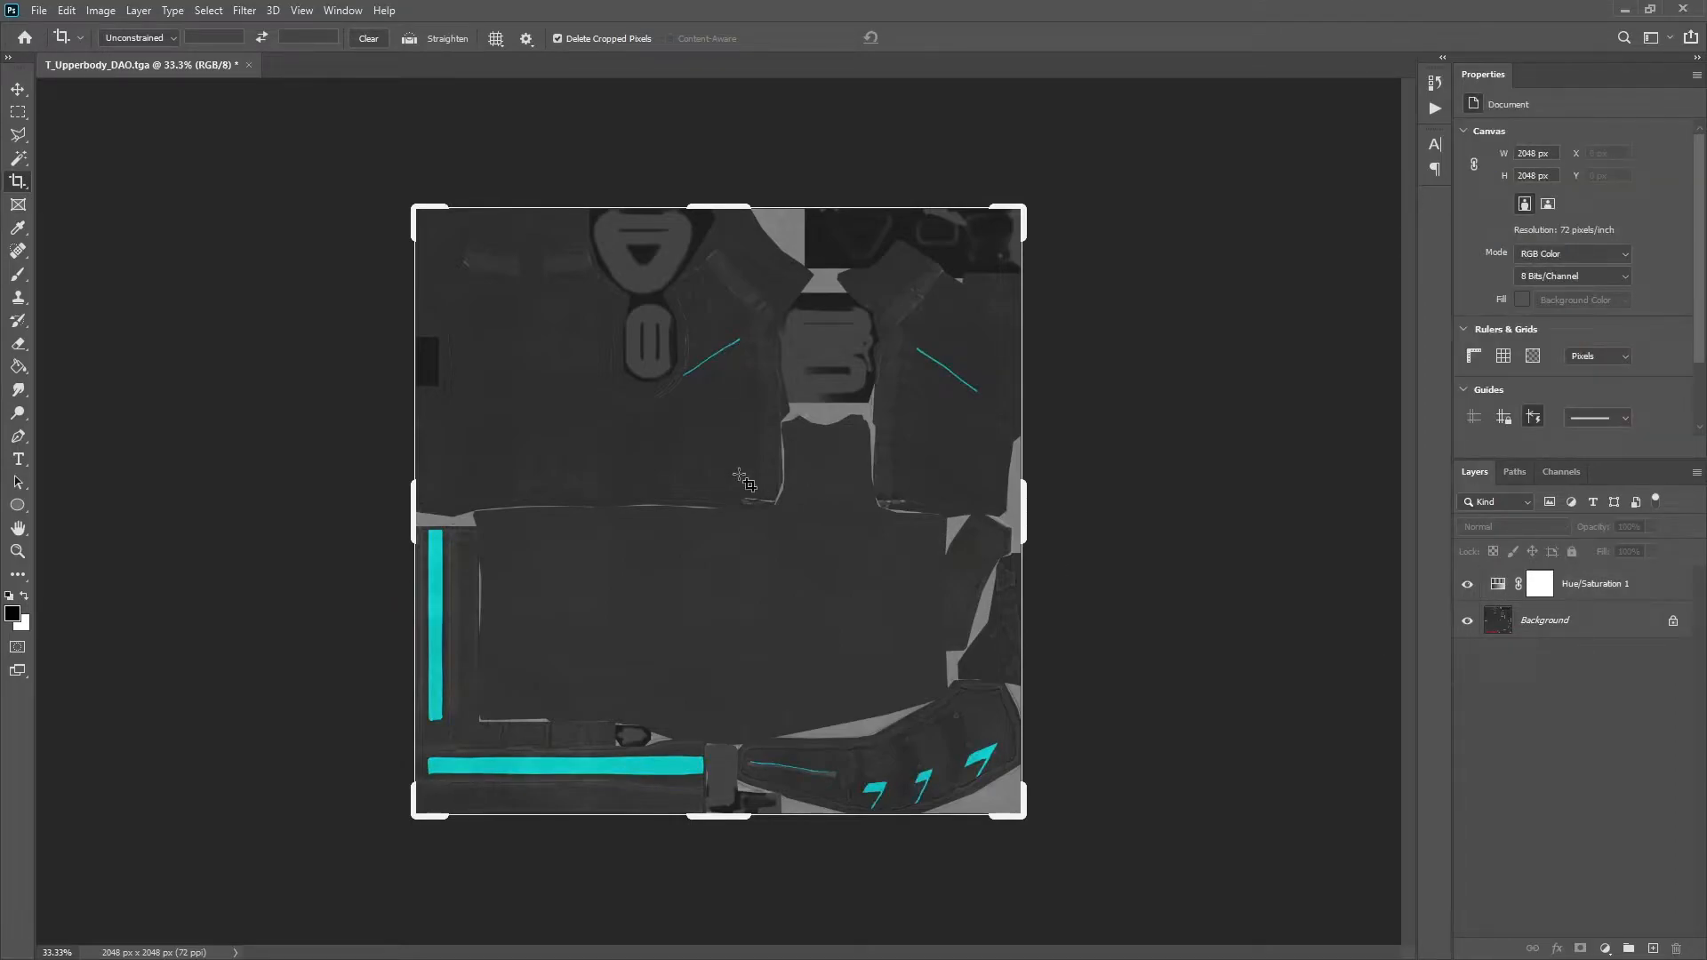
Save the recoloured texture in Downloads as the Targa file T_Upperbody_DAO_MOD.tga with alpha channels included
{"action": "key", "text": "ctrl+shift+s"}
{"action": "left_click", "coordinate": [239, 413]}
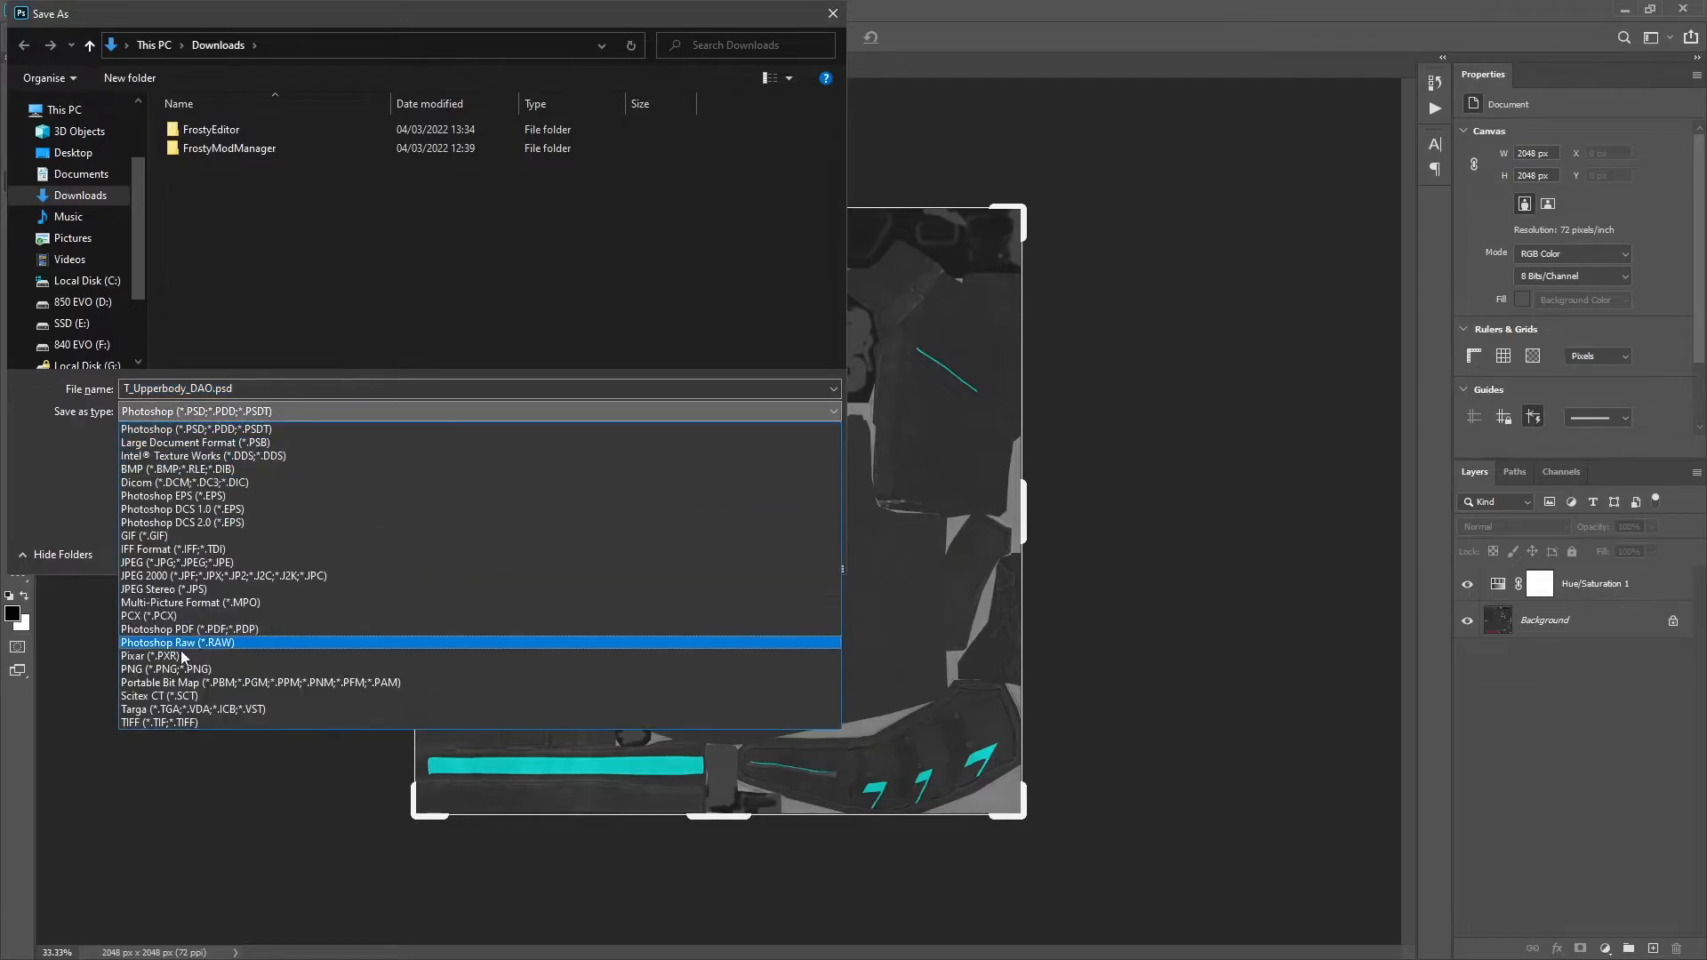
{"action": "left_click", "coordinate": [173, 709]}
{"action": "left_click", "coordinate": [214, 388]}
{"action": "type", "text": "_MOD"}
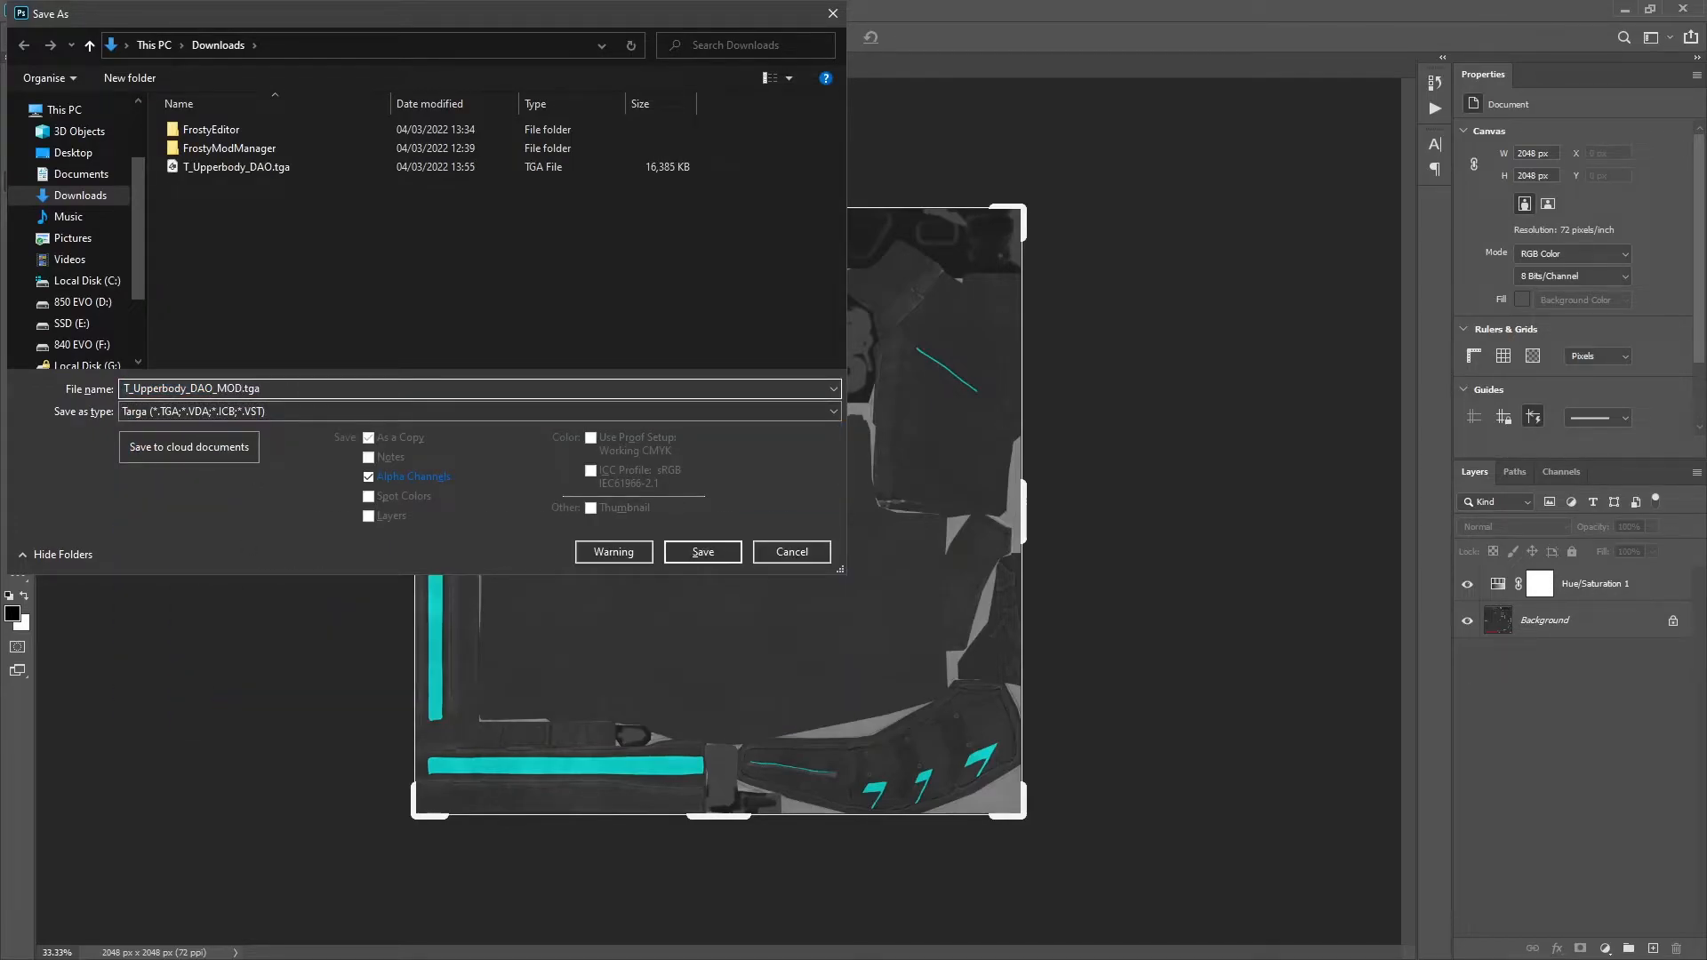
{"action": "left_click", "coordinate": [716, 545]}
{"action": "left_click", "coordinate": [889, 328]}
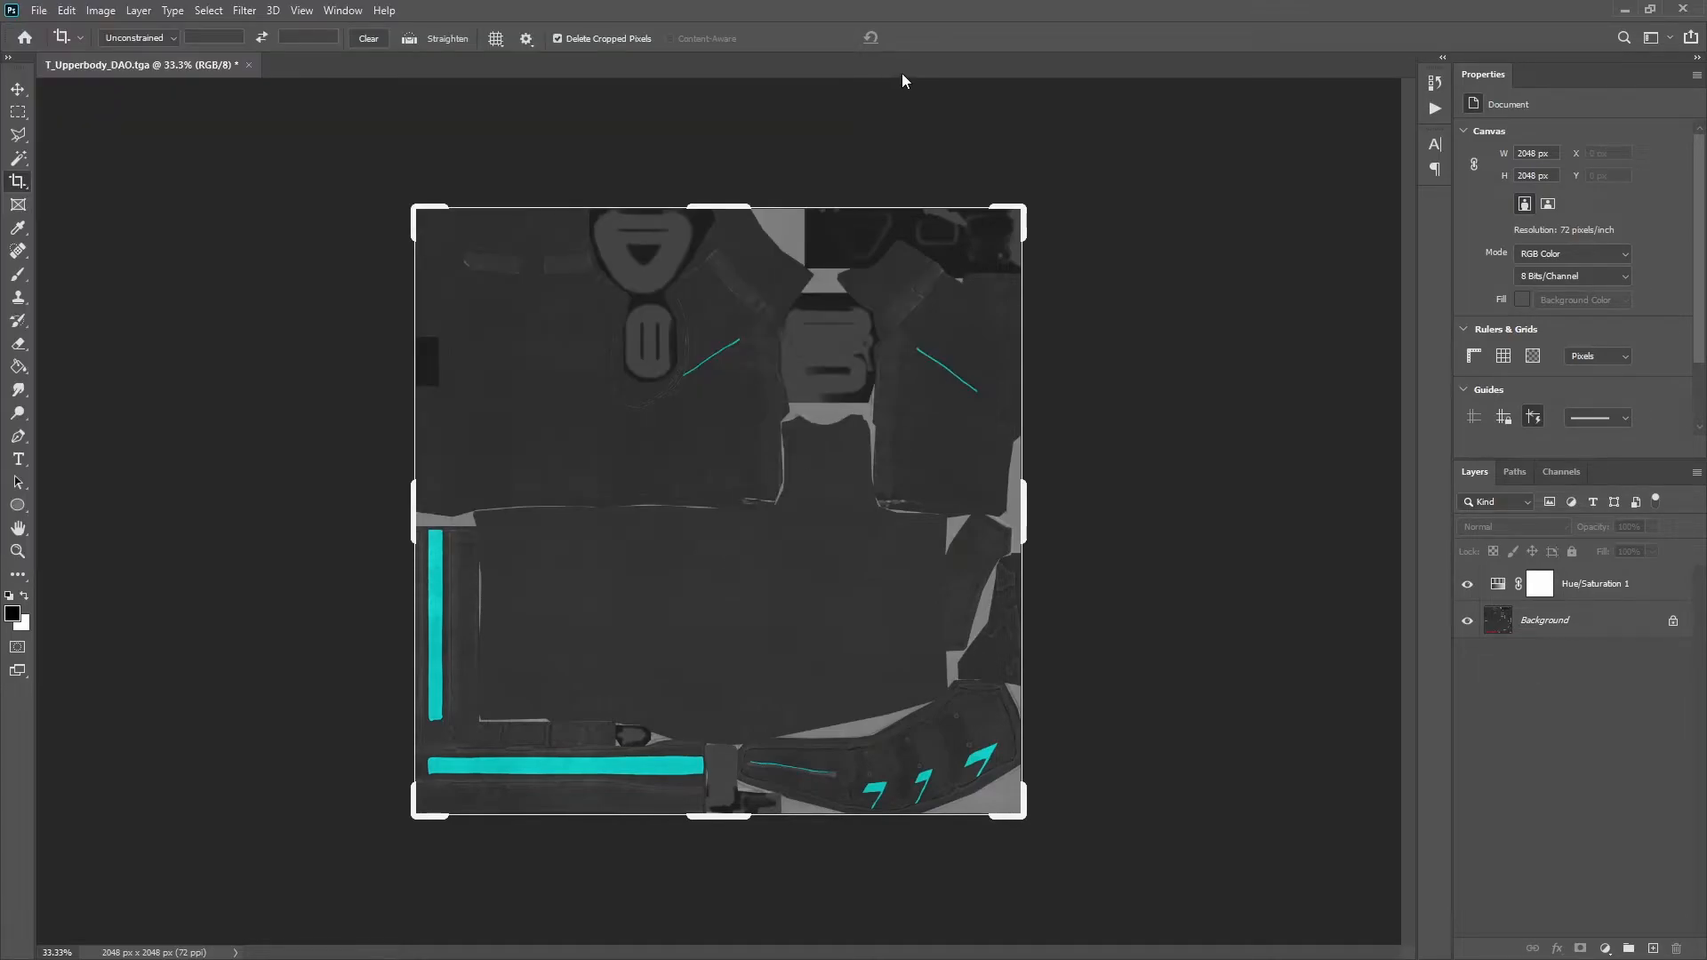
Switch to Frosty Editor and import T_Upperbody_DAO_MOD.tga as the replacement for the T_Upperbody_DAO texture
{"action": "key", "text": "alt+Tab"}
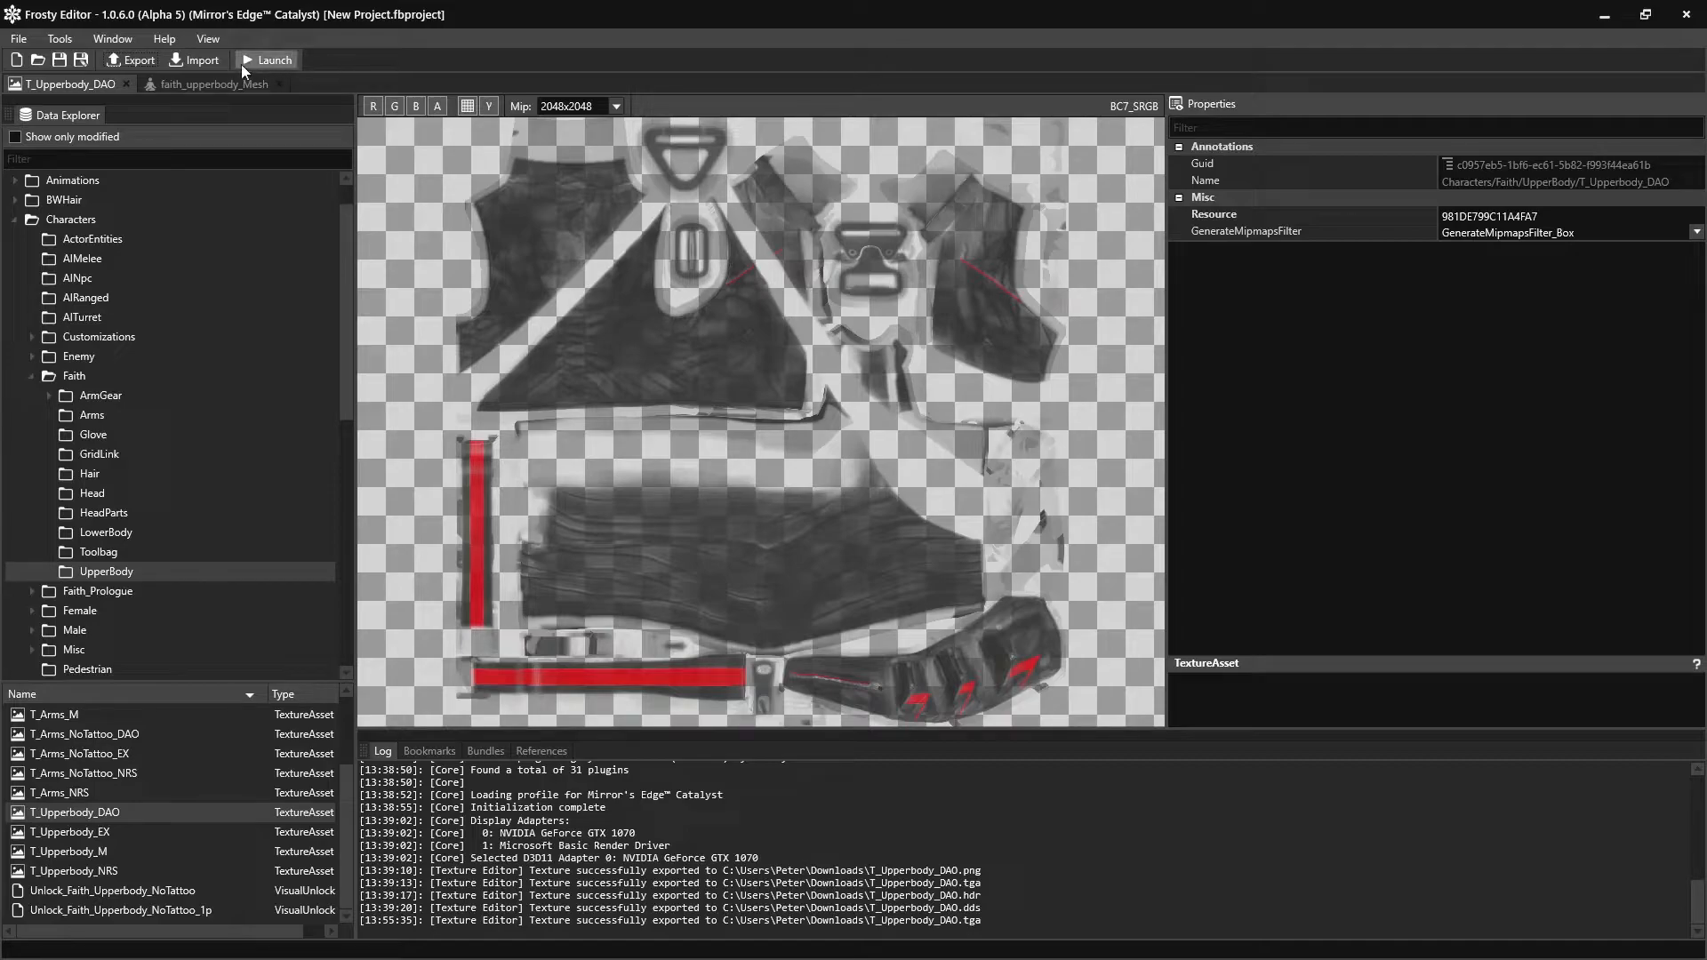
{"action": "left_click", "coordinate": [198, 61]}
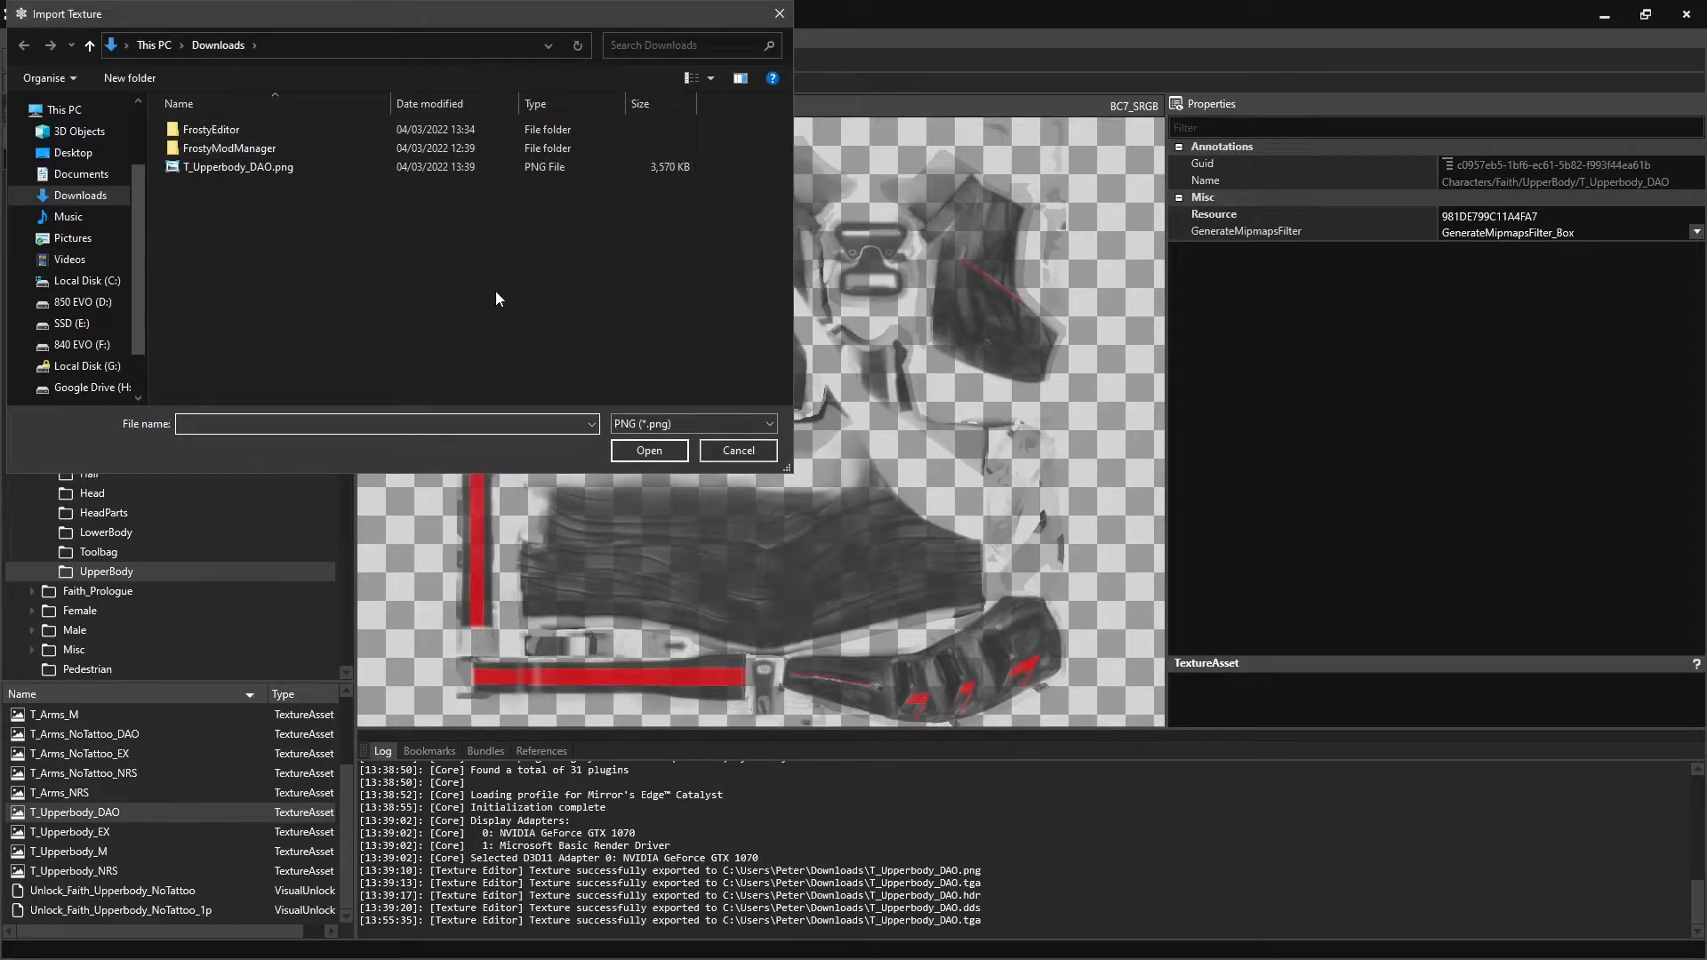
{"action": "left_click", "coordinate": [656, 422]}
{"action": "left_click", "coordinate": [664, 459]}
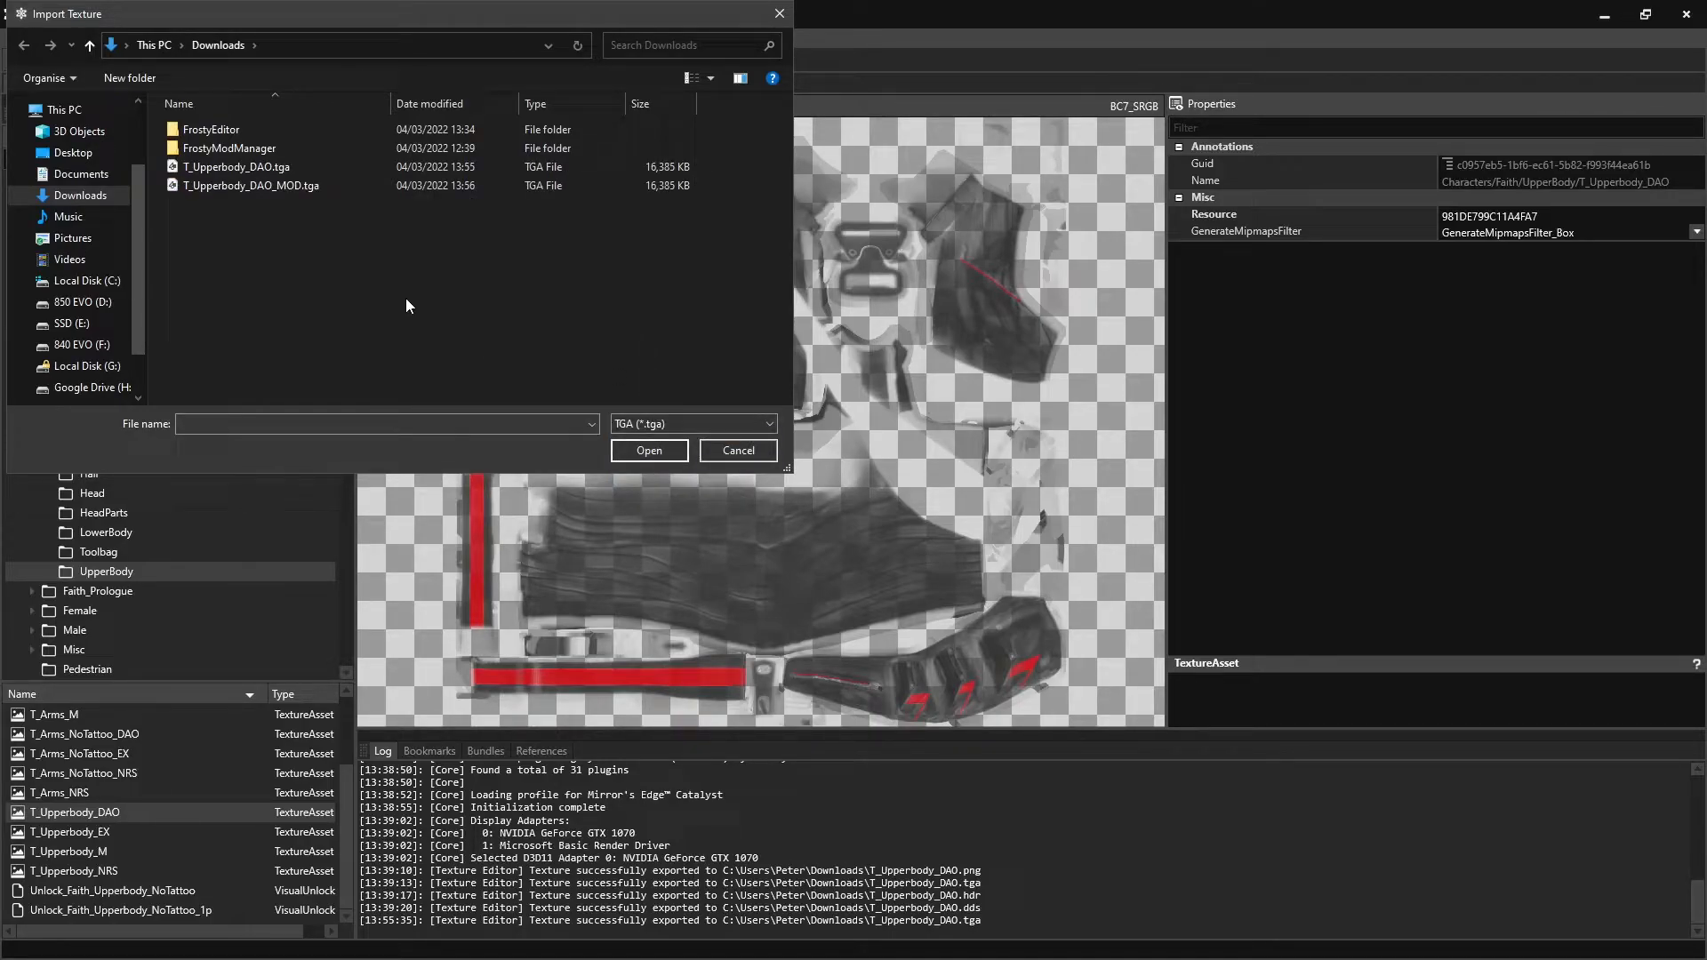
{"action": "left_click", "coordinate": [257, 187]}
{"action": "double_click", "coordinate": [255, 185]}
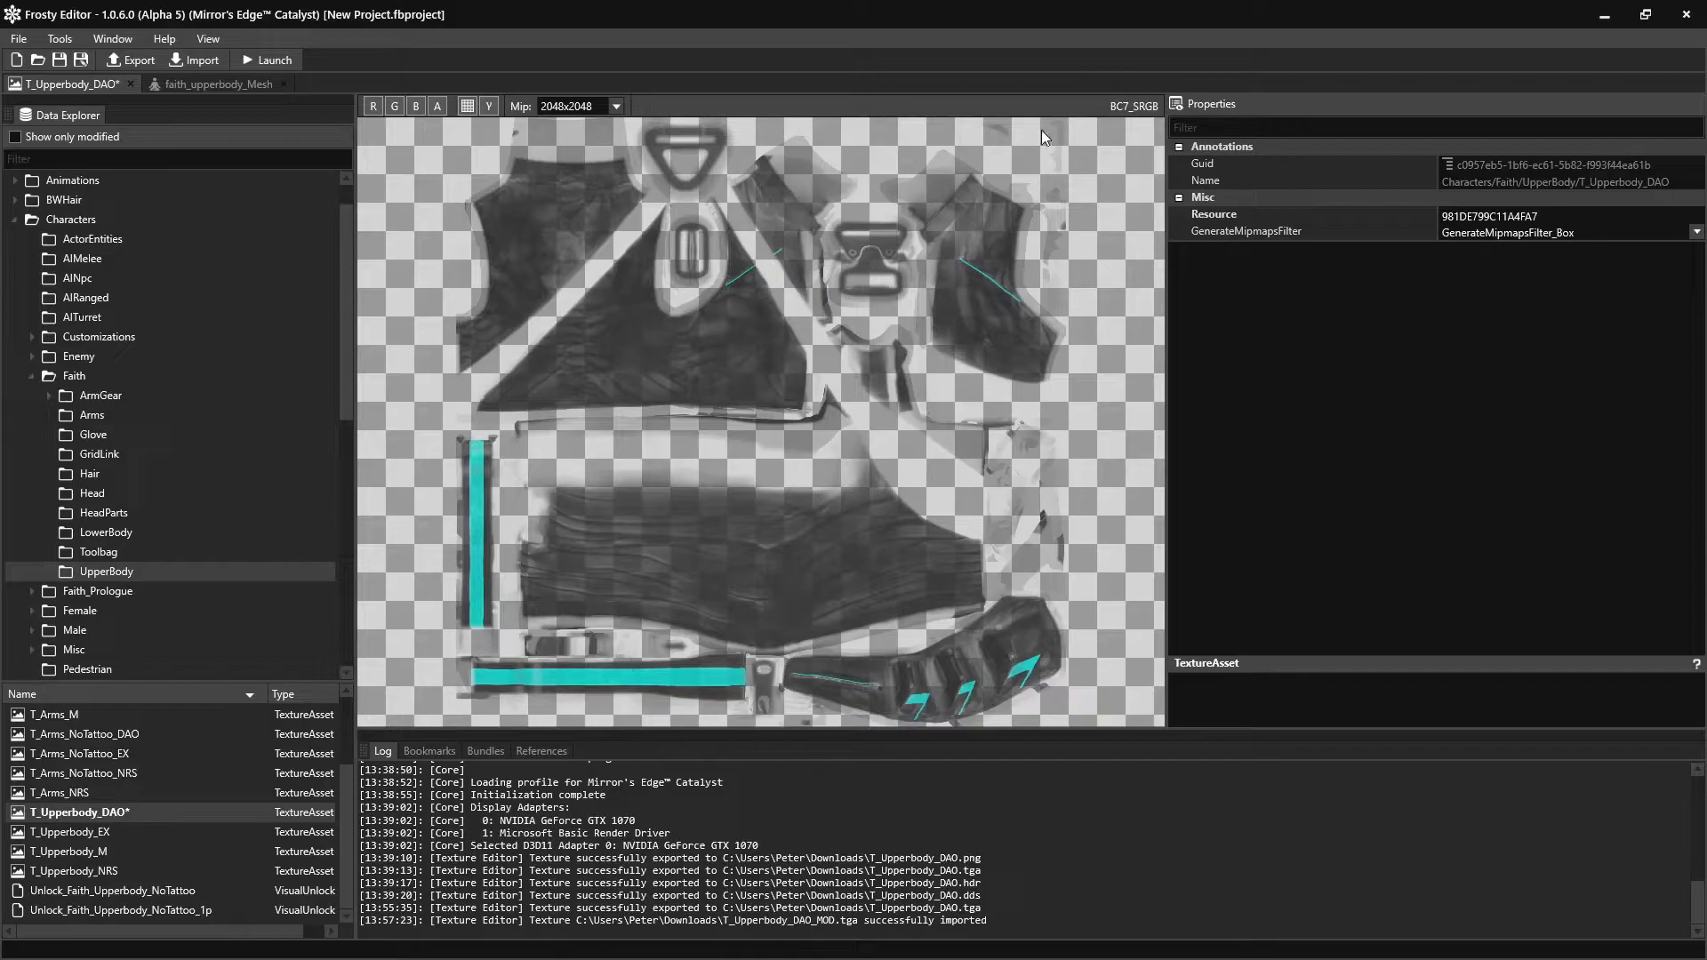
Close and reopen faith_upperbody_Mesh to preview the recoloured texture on the model, and close the mesh again
{"action": "left_click", "coordinate": [585, 104]}
{"action": "left_click", "coordinate": [585, 103]}
{"action": "left_click", "coordinate": [210, 82]}
{"action": "middle_click", "coordinate": [210, 81]}
{"action": "scroll", "coordinate": [146, 830], "scroll_direction": "up", "scroll_amount": 3}
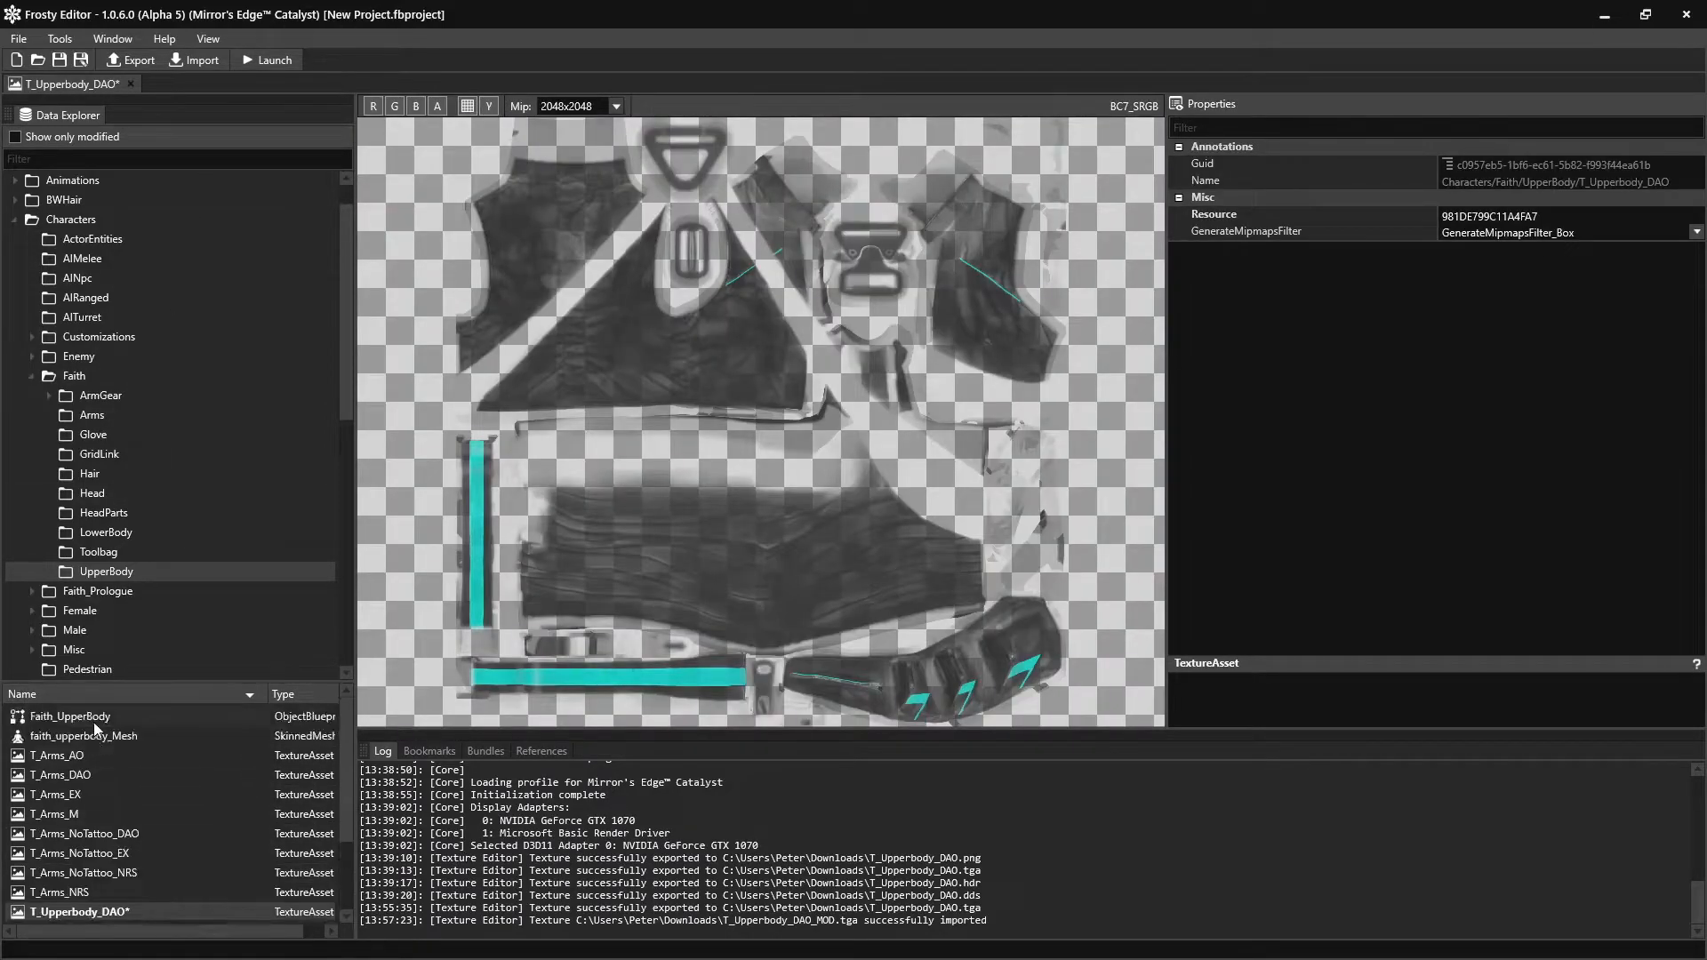
{"action": "double_click", "coordinate": [103, 735]}
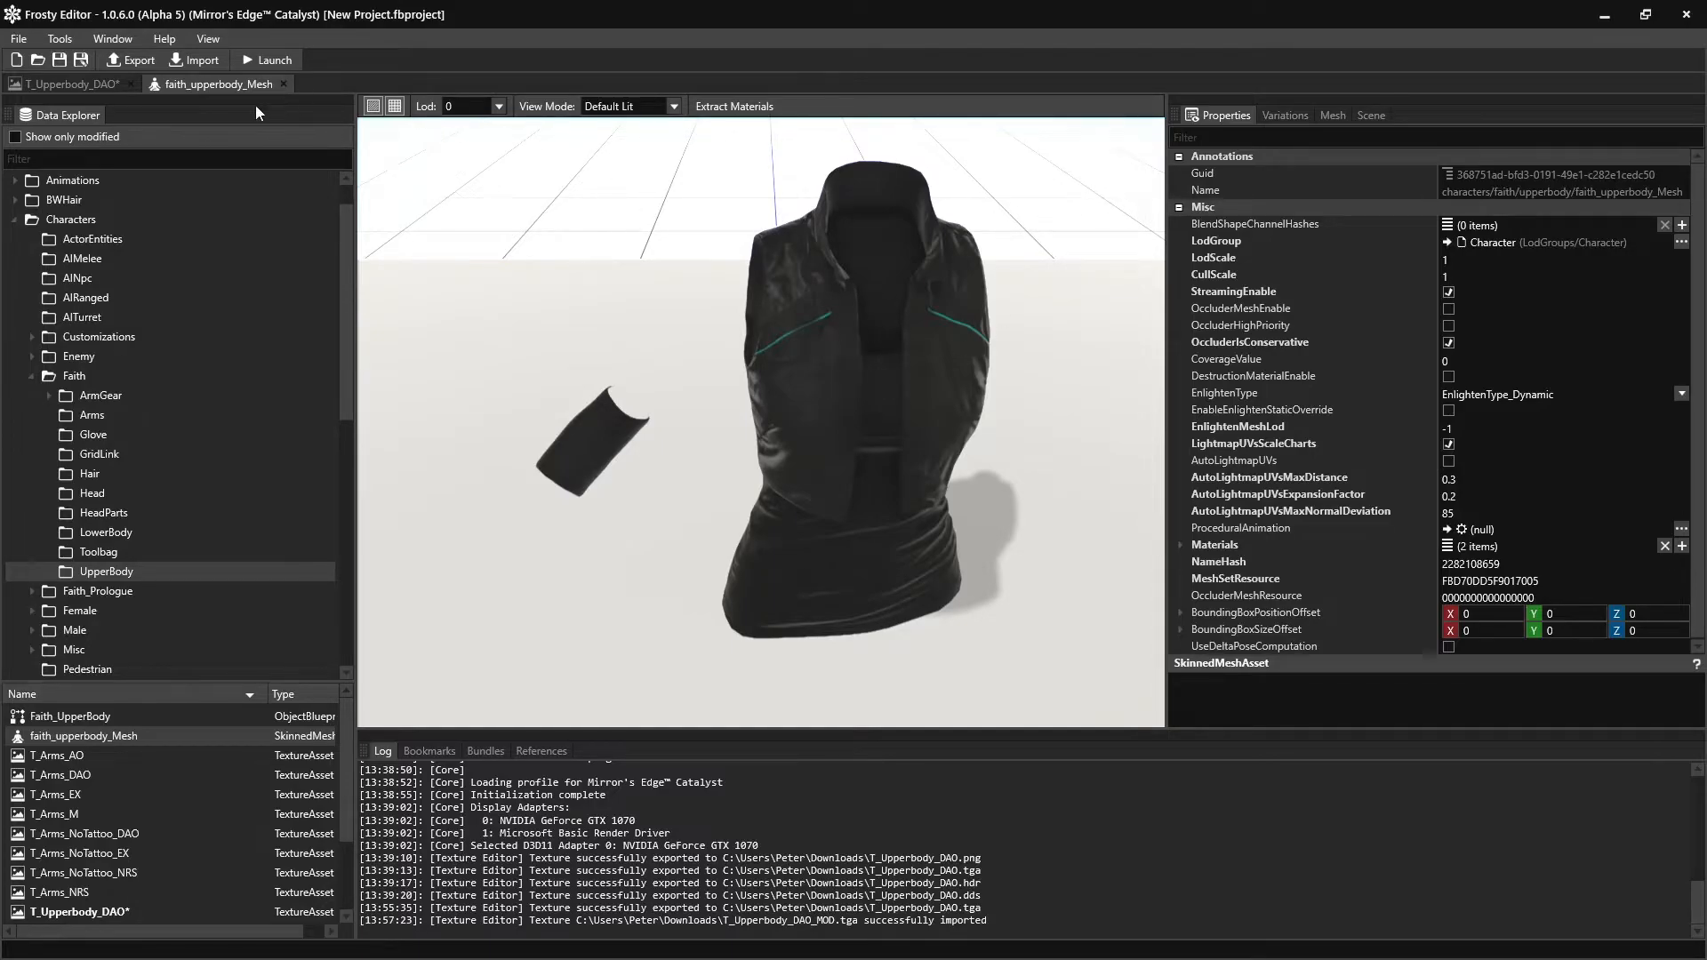
{"action": "left_click", "coordinate": [283, 84]}
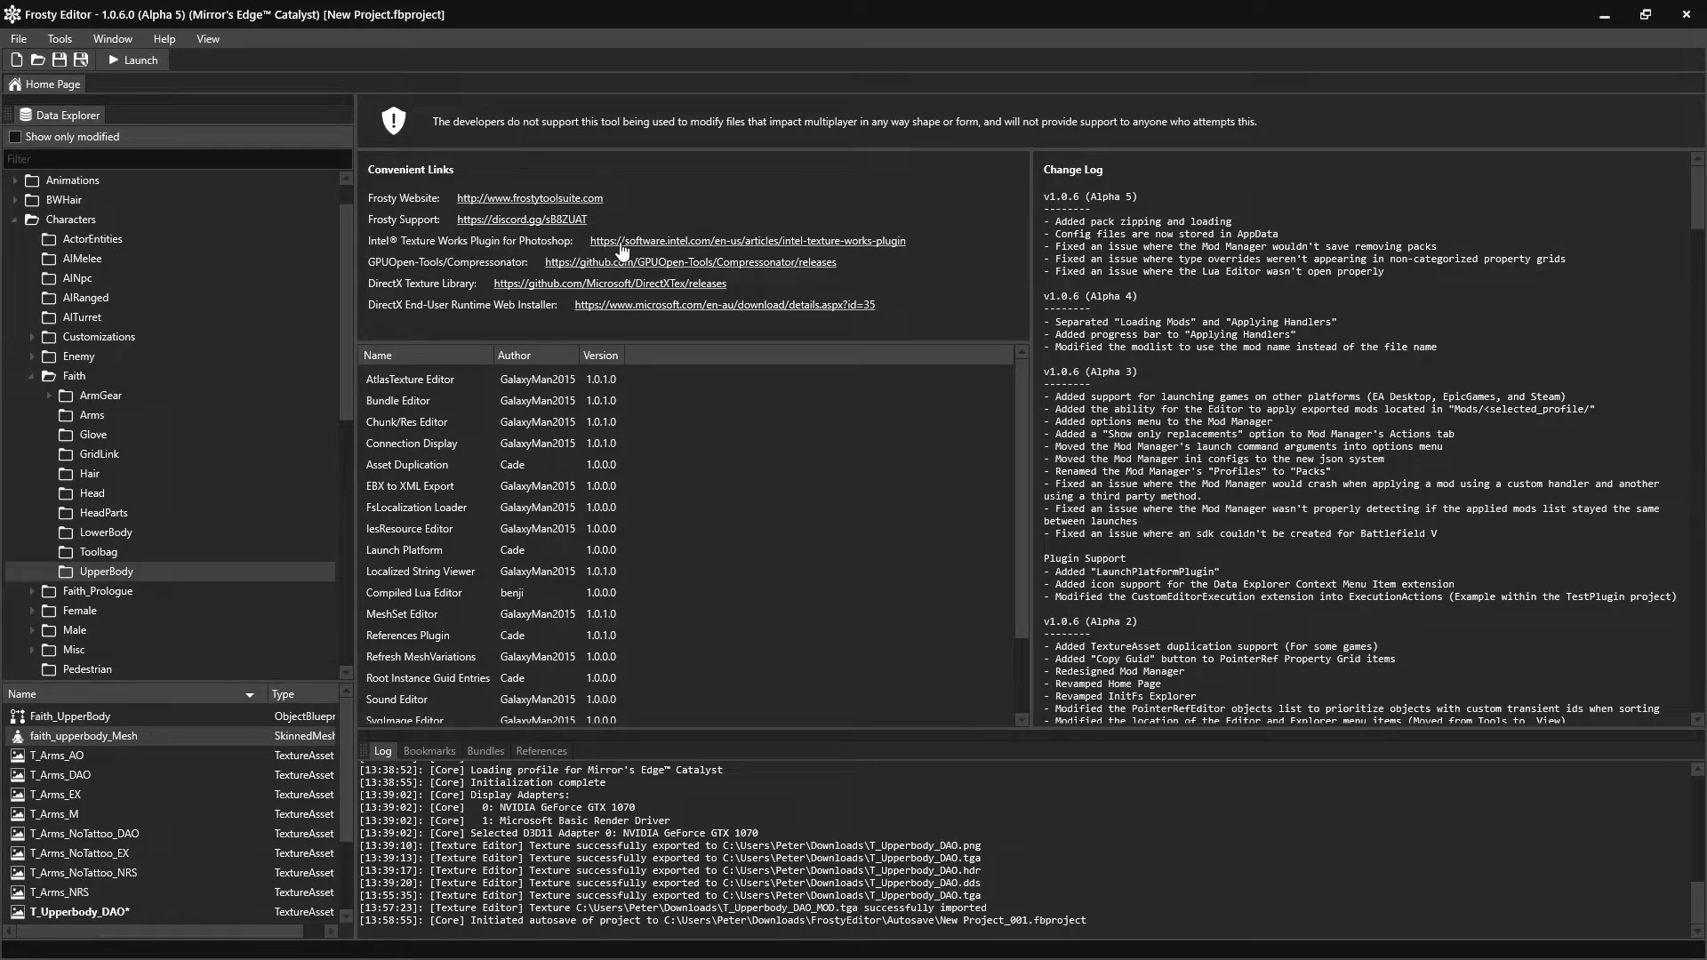
Follow the Intel Texture Works Plugin for Photoshop link to its download page and download the plugin ZIP
{"action": "left_click", "coordinate": [648, 249]}
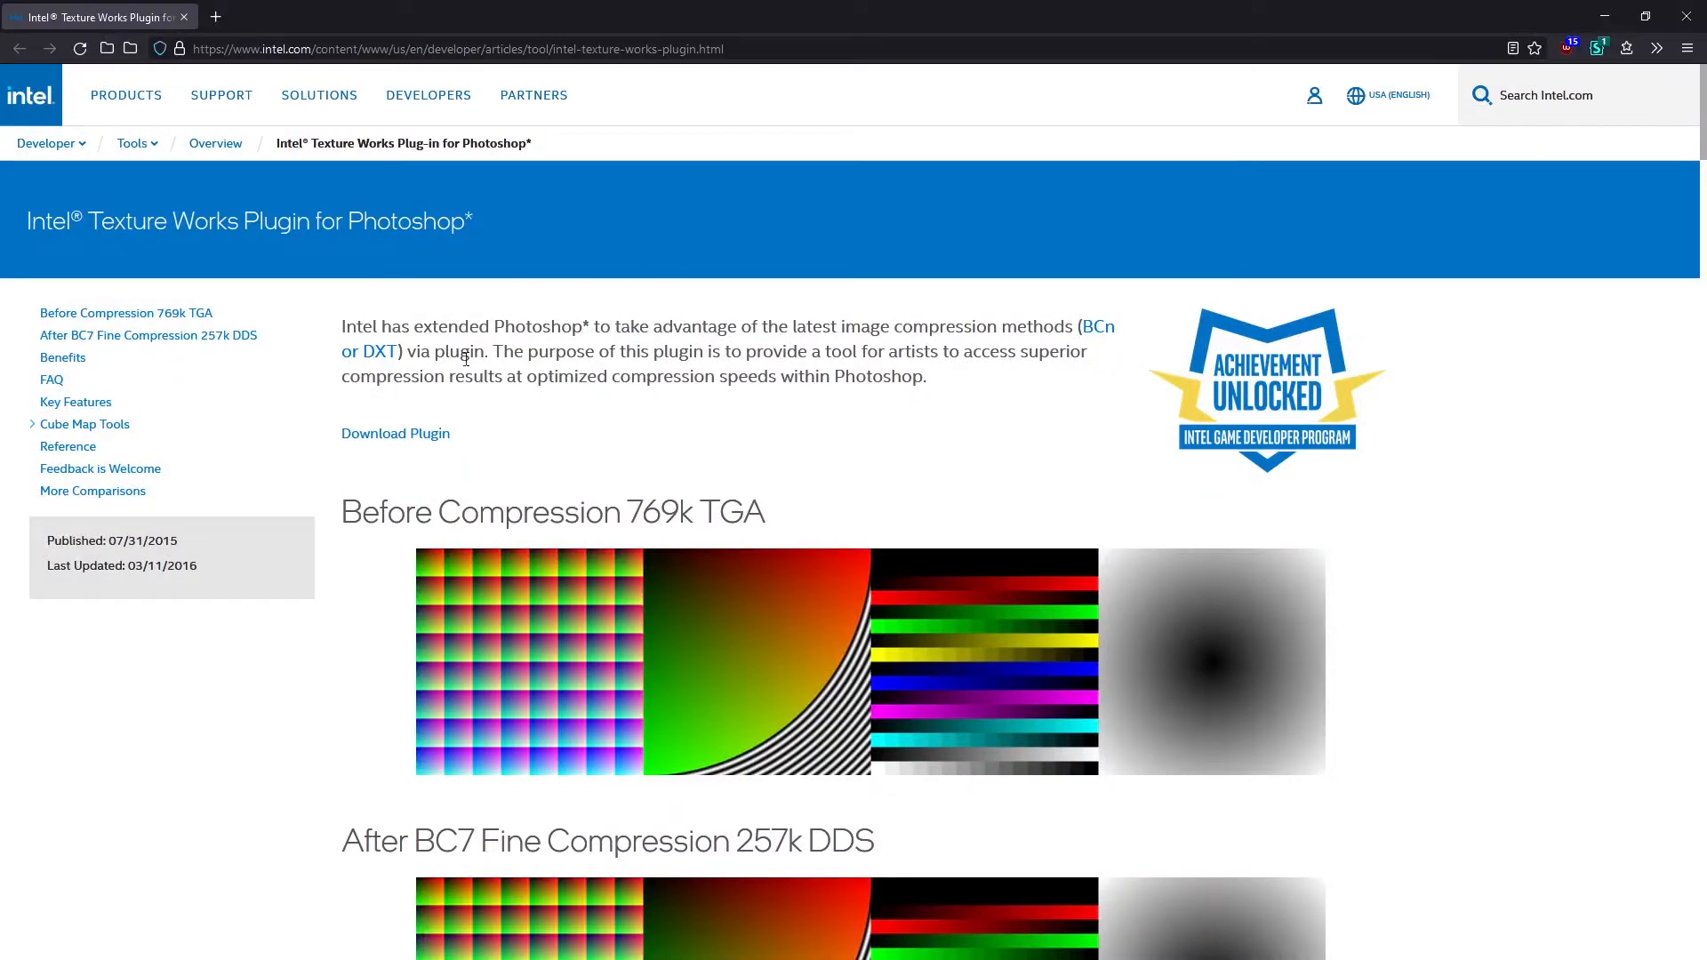
{"action": "left_click", "coordinate": [409, 434]}
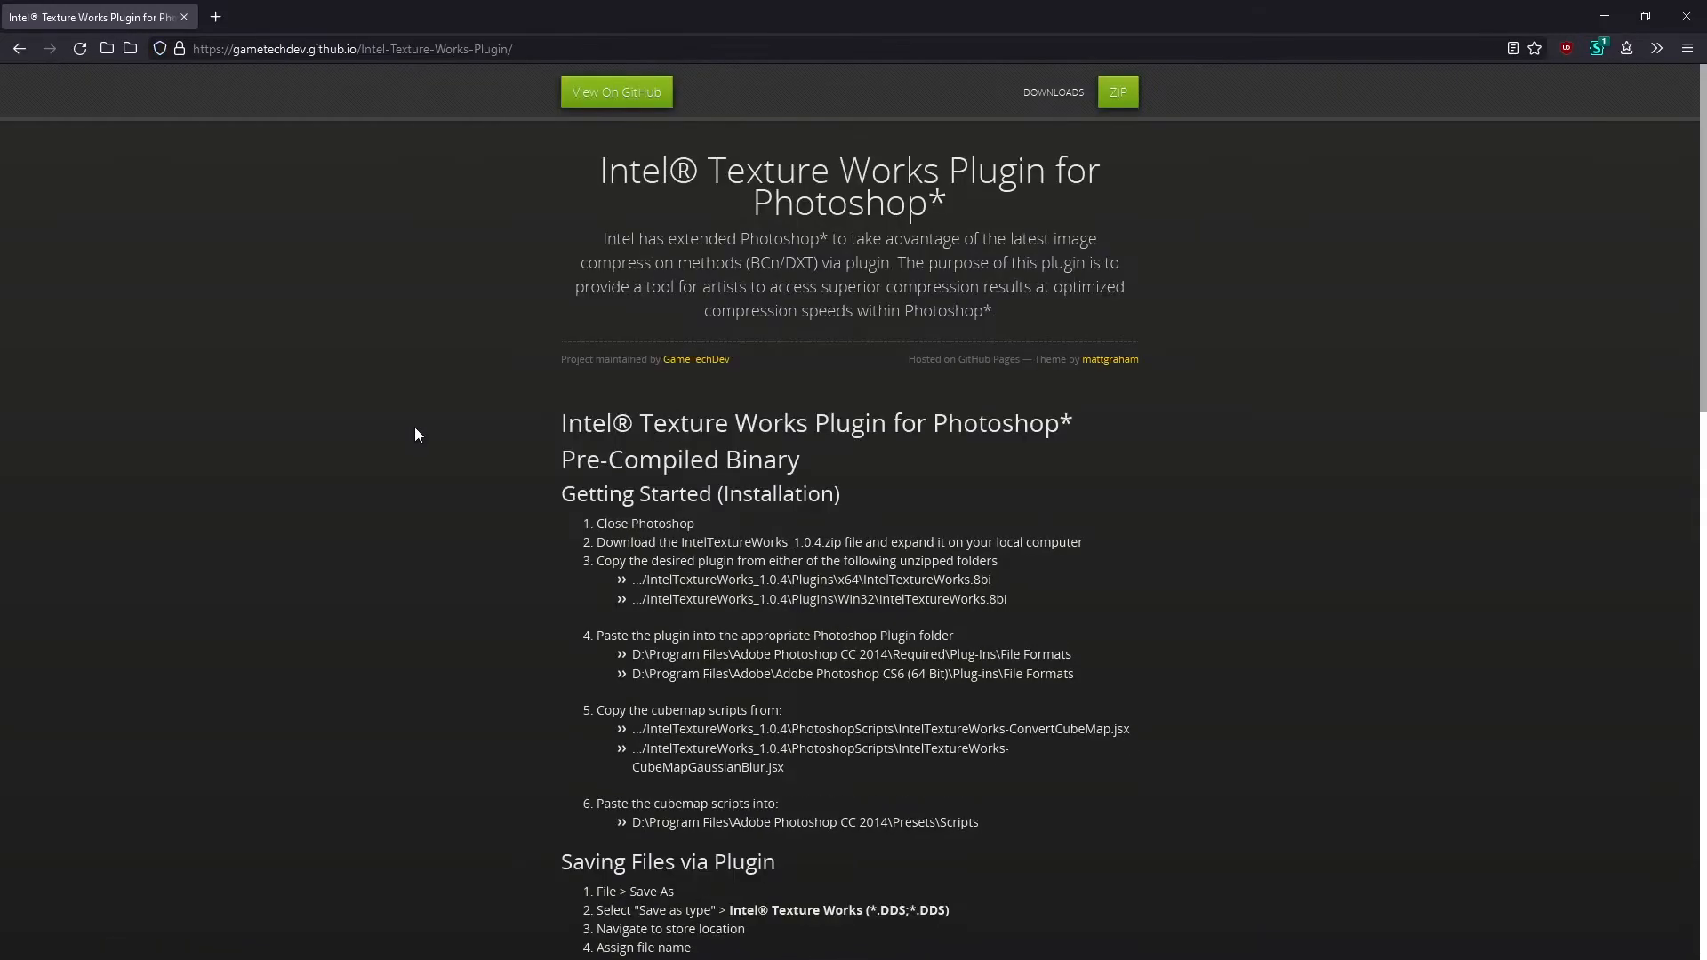
{"action": "left_click", "coordinate": [1118, 93]}
{"action": "left_click", "coordinate": [667, 445]}
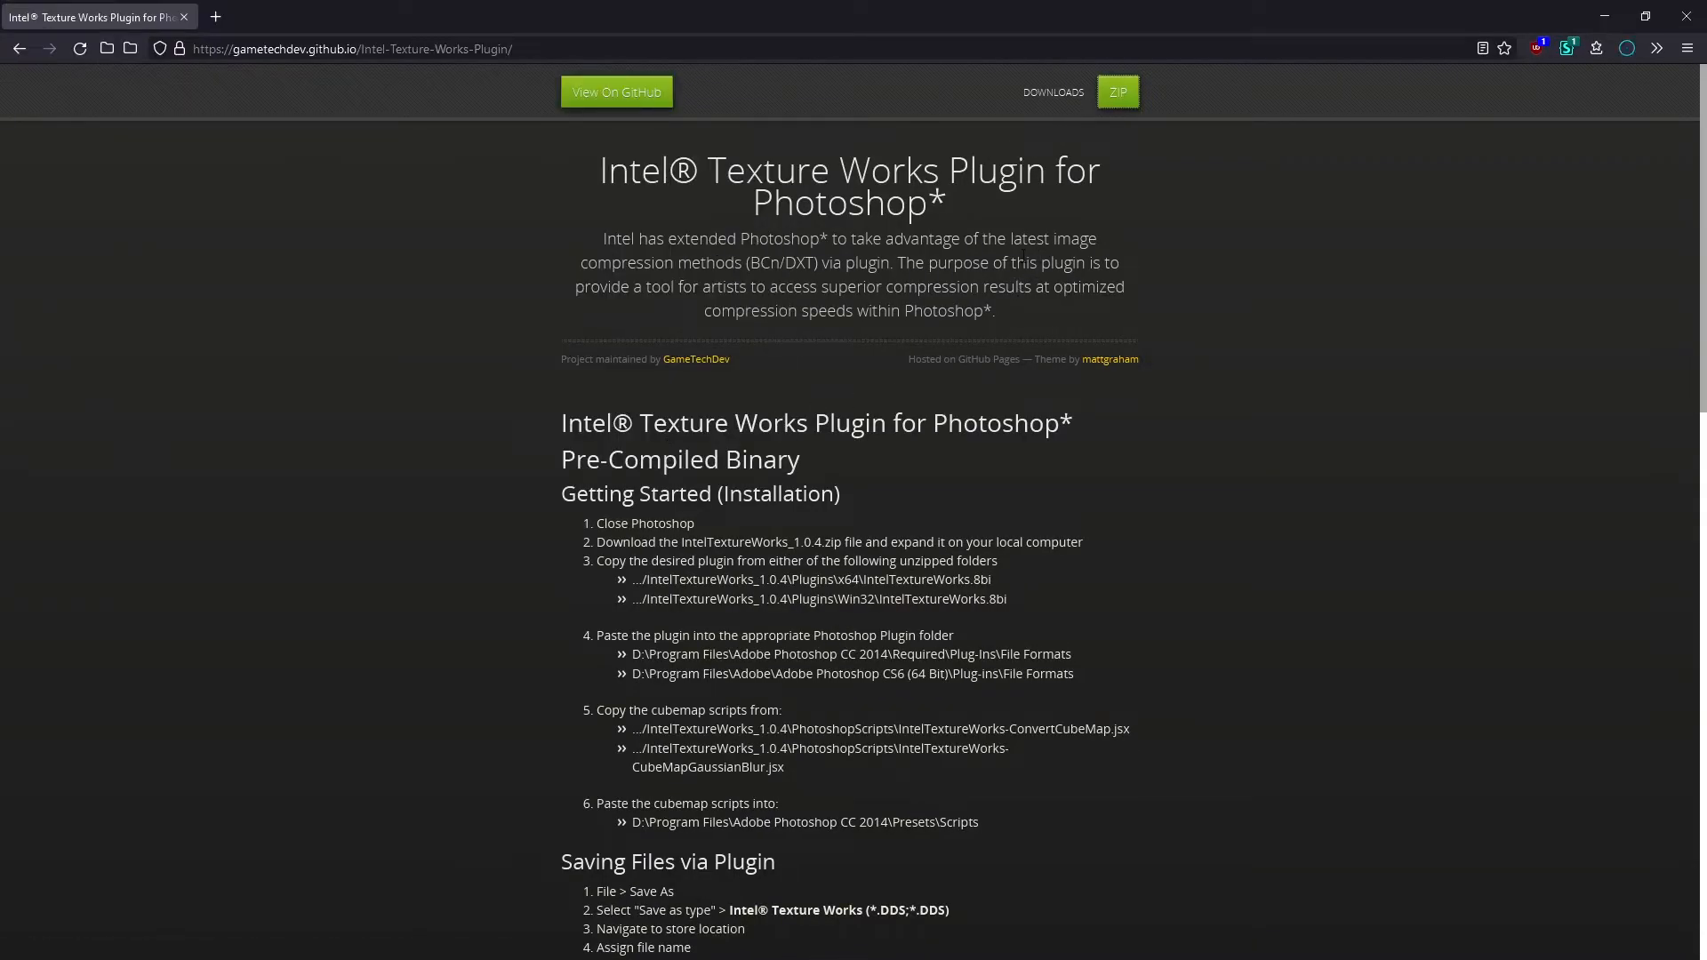
Extract IntelTextureWorks_1.0.4.zip into an IntelTextureWorks_1.0.4 folder in Downloads
{"action": "right_click", "coordinate": [299, 188]}
{"action": "left_click", "coordinate": [409, 265]}
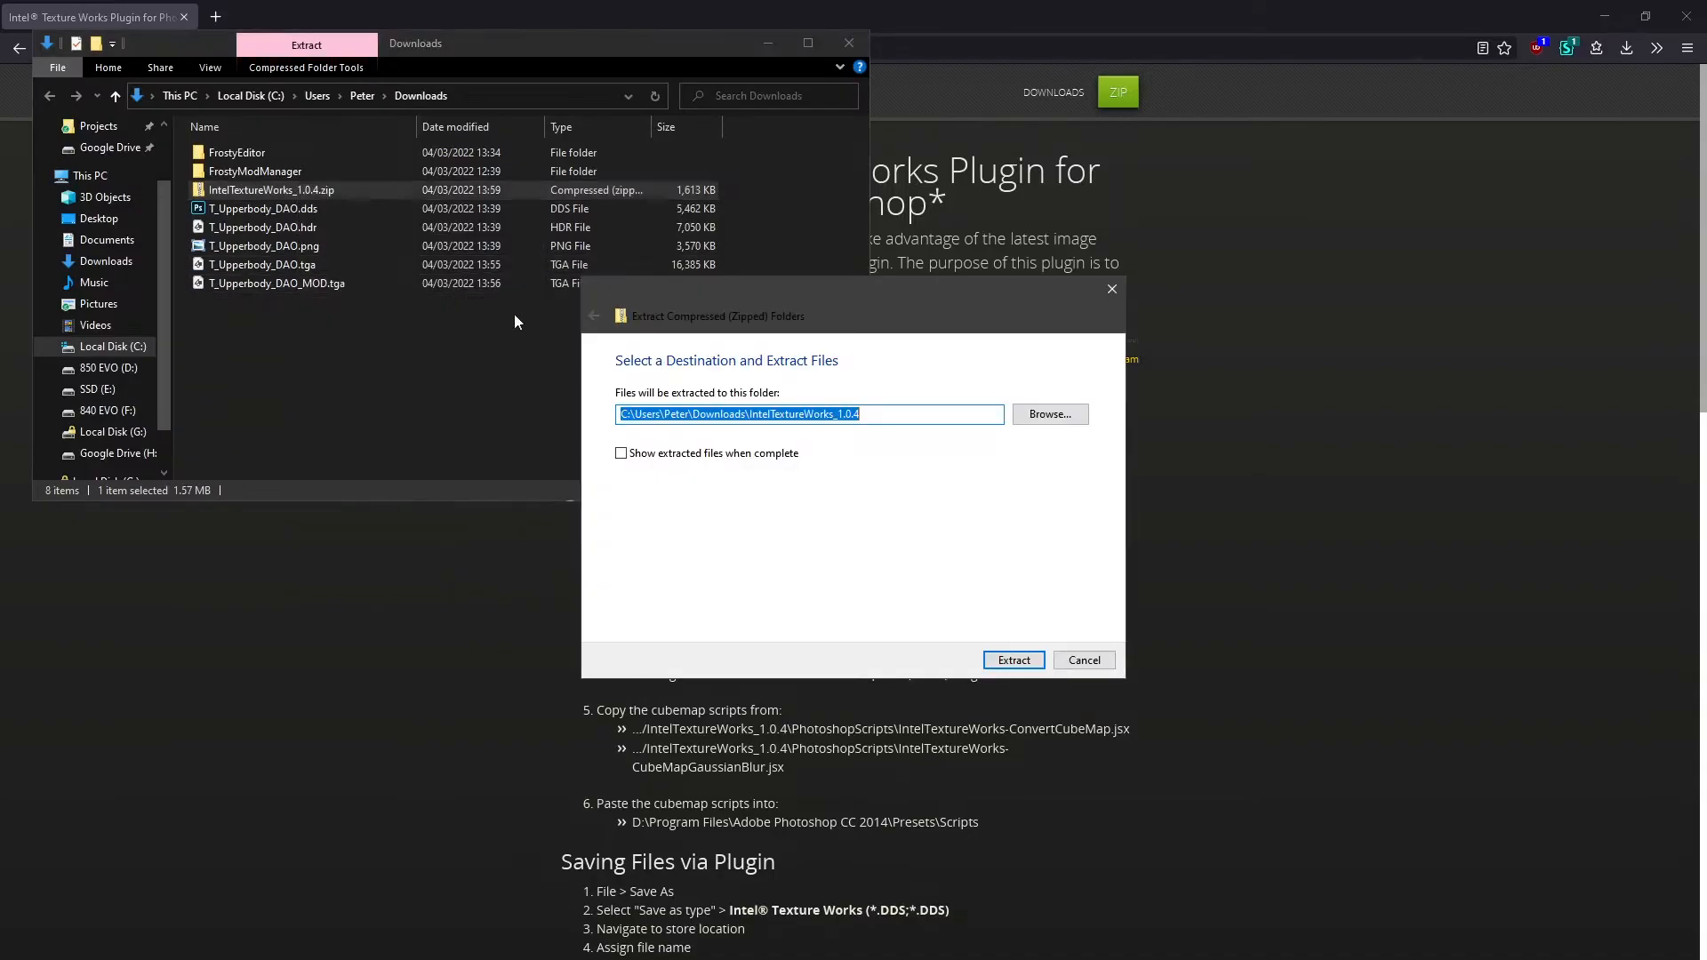
{"action": "left_click", "coordinate": [1022, 658]}
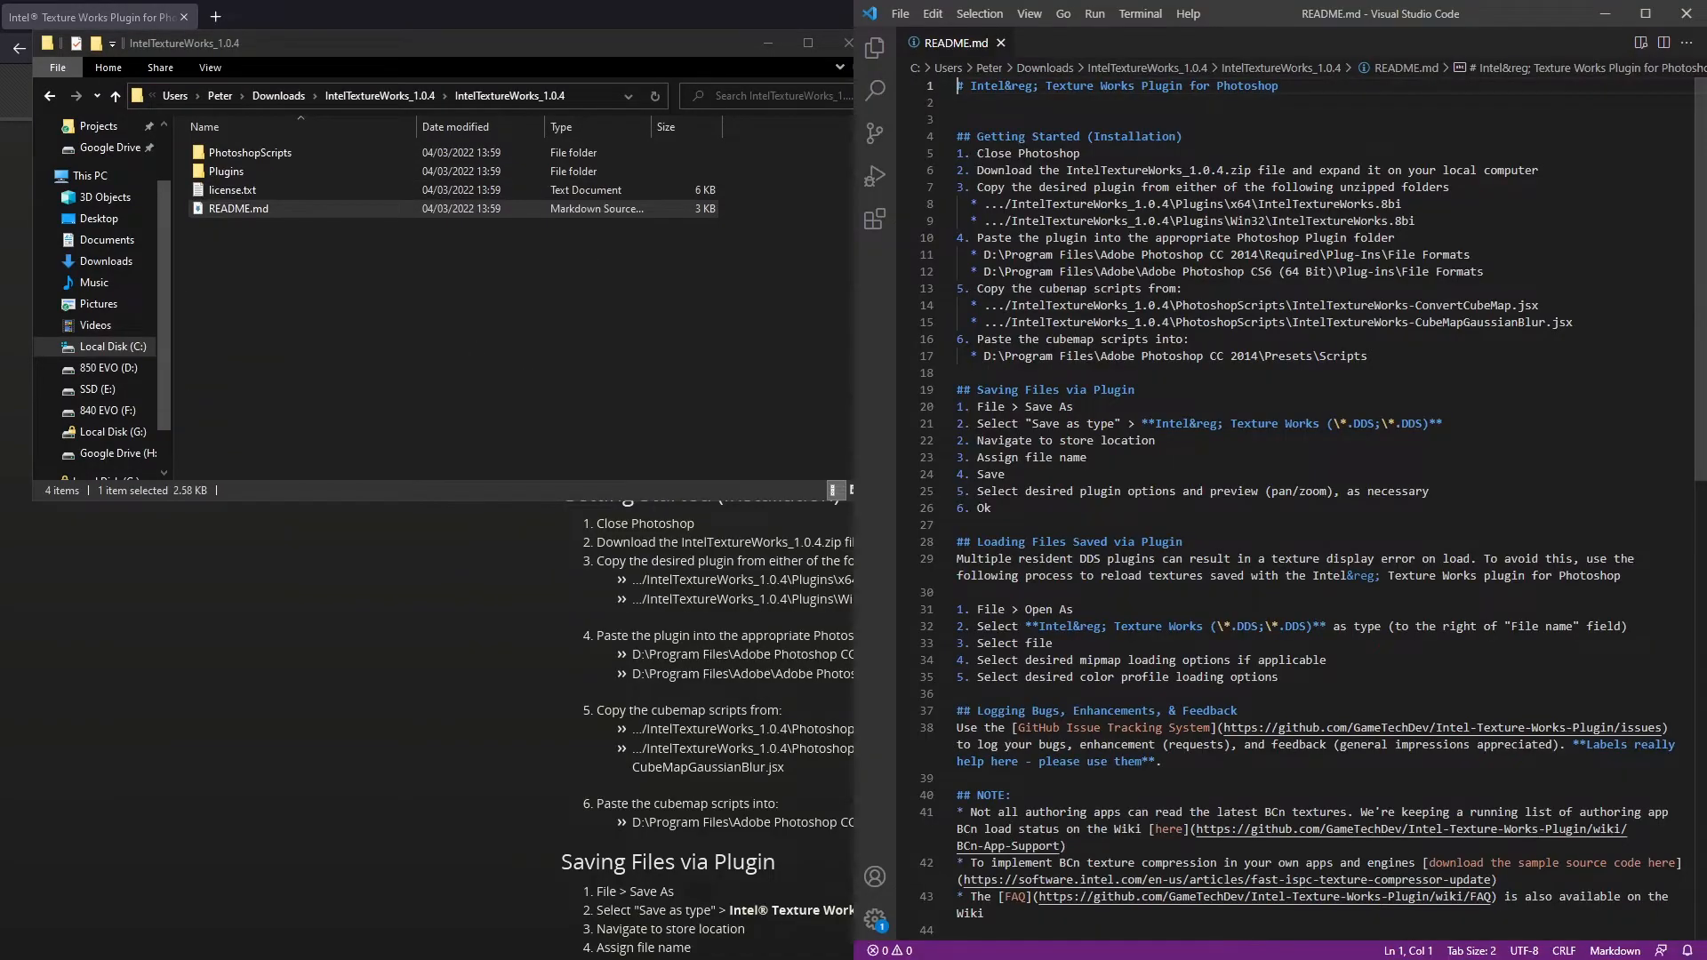
Read through the plugin's README.md for the installation and DDS saving instructions, and close it
{"action": "scroll", "coordinate": [1298, 507], "scroll_direction": "down", "scroll_amount": 8}
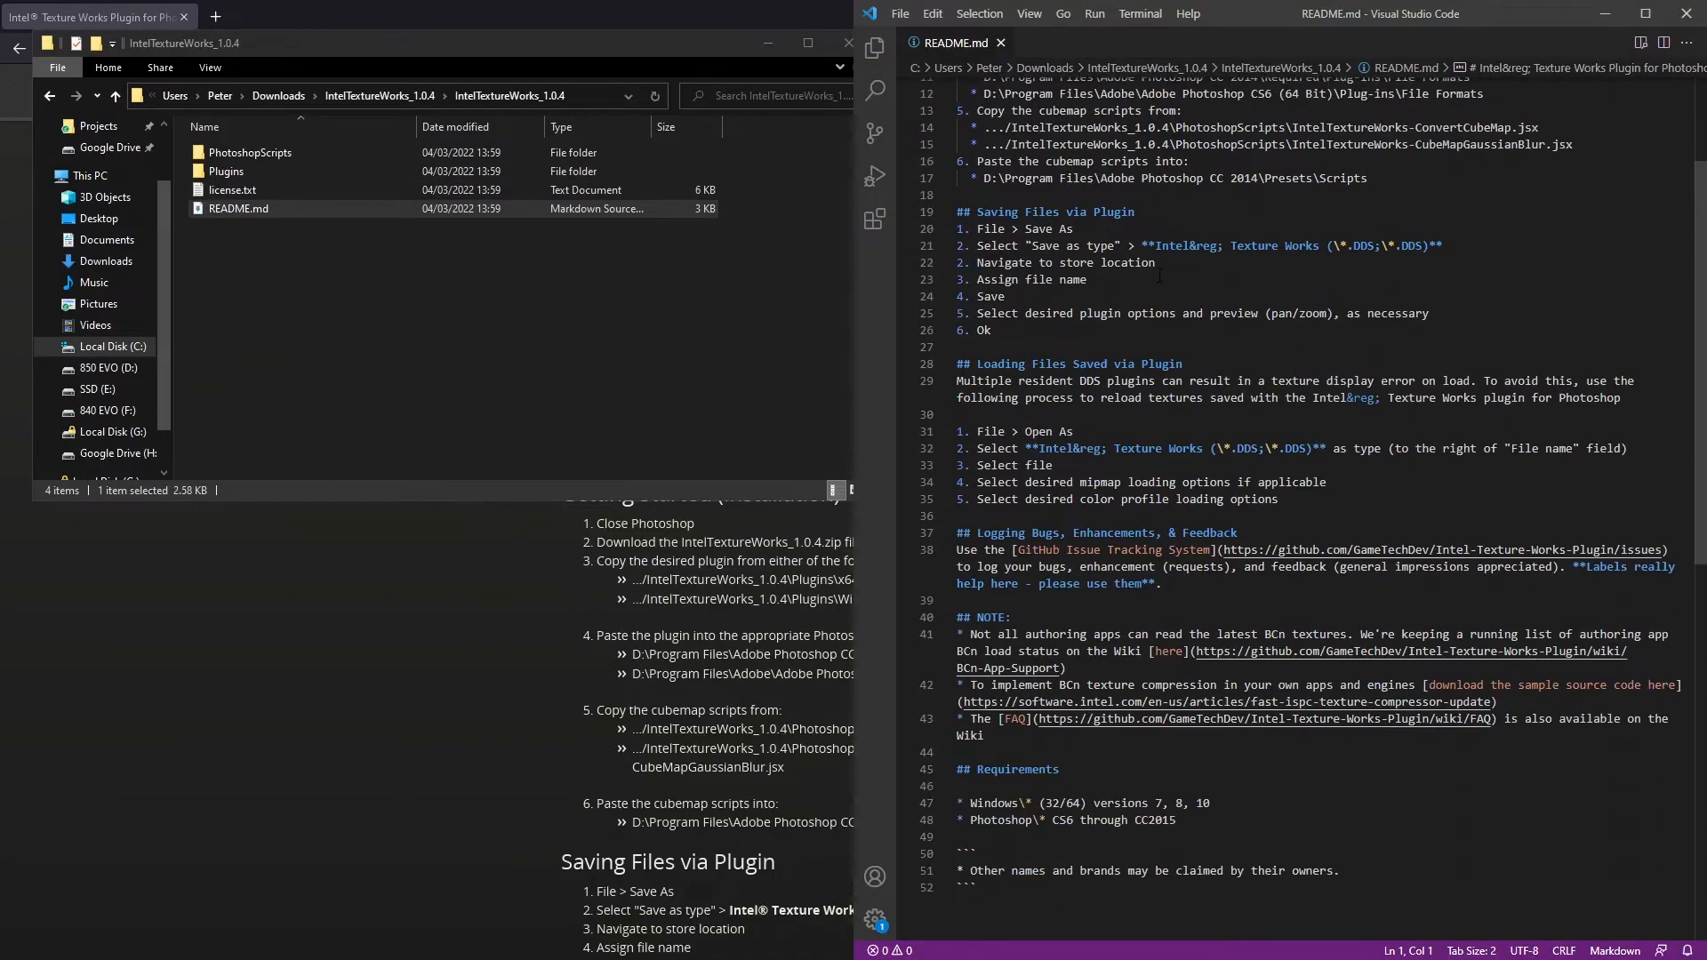
{"action": "scroll", "coordinate": [1298, 507], "scroll_direction": "up", "scroll_amount": 8}
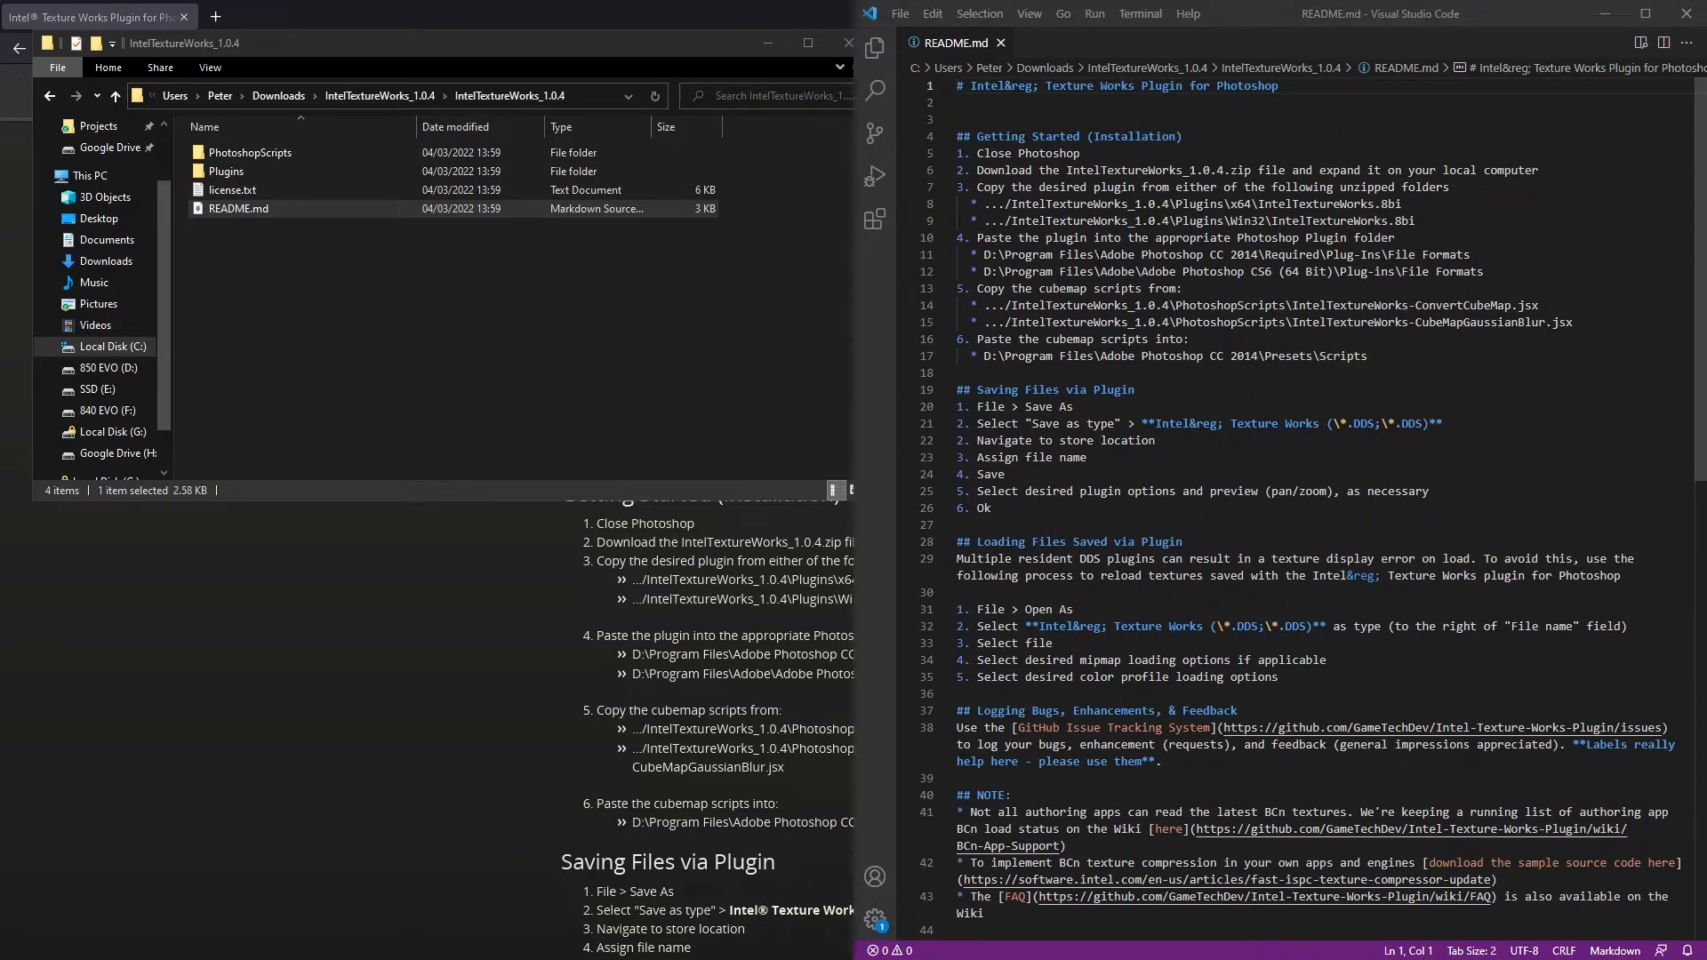
{"action": "left_click", "coordinate": [1687, 15]}
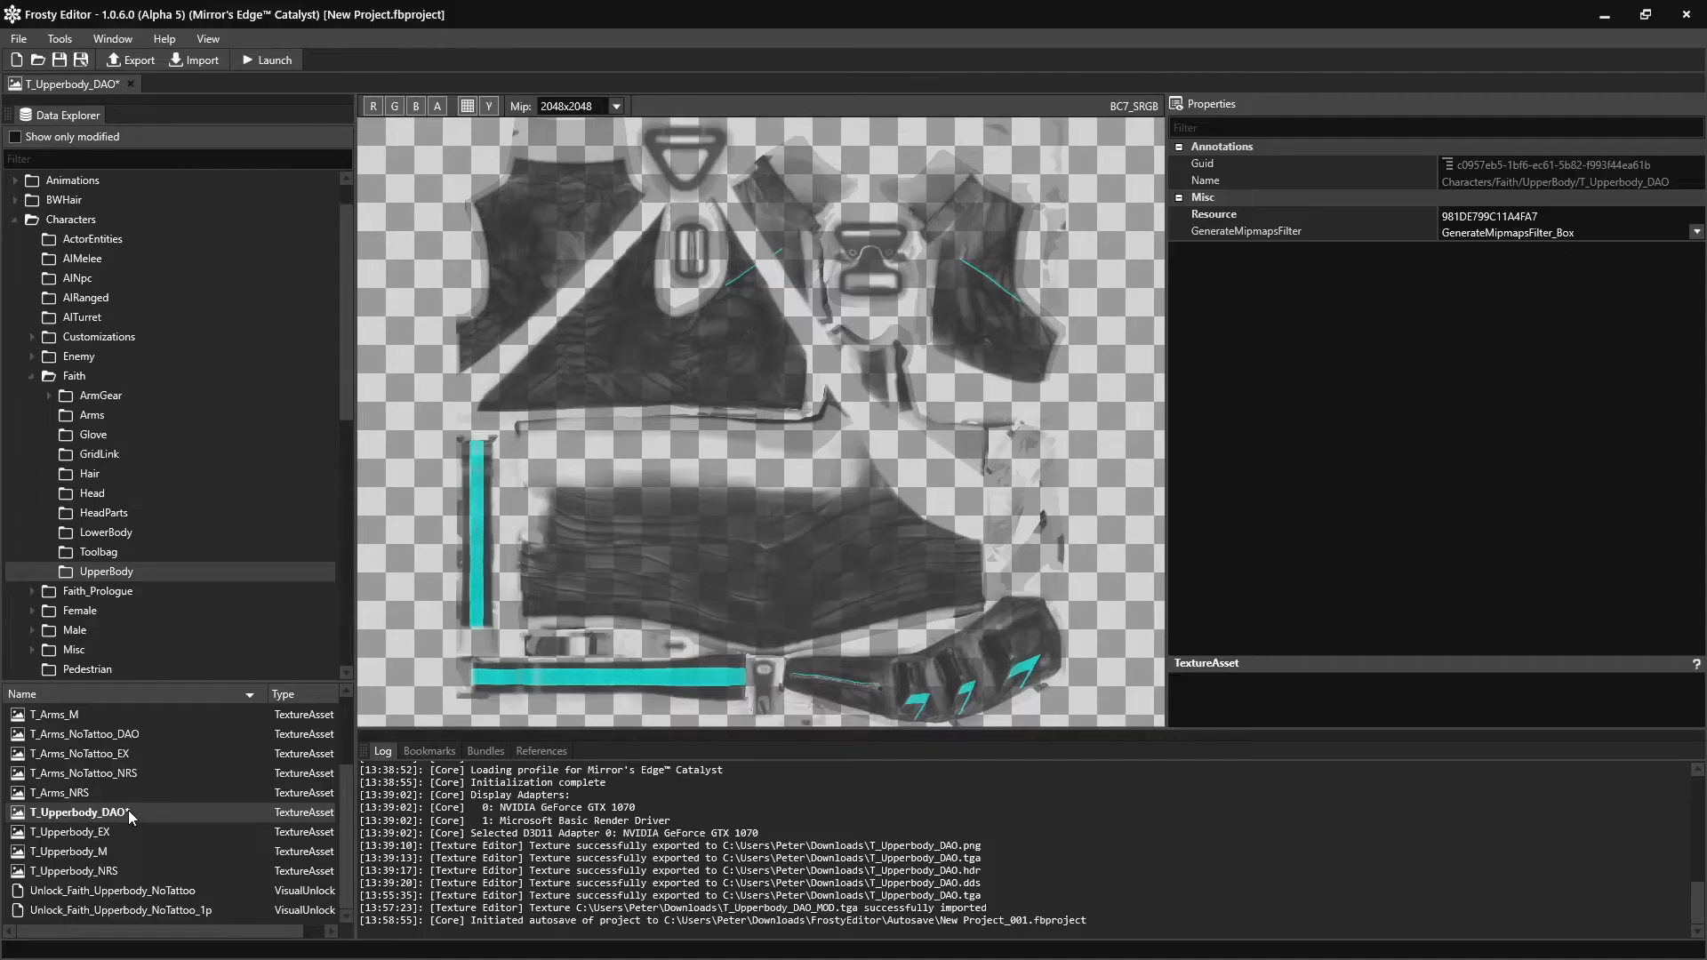
Revert the modified T_Upperbody_DAO texture in Frosty Editor and export the original to Downloads in DDS format
{"action": "right_click", "coordinate": [128, 809]}
{"action": "left_click", "coordinate": [168, 844]}
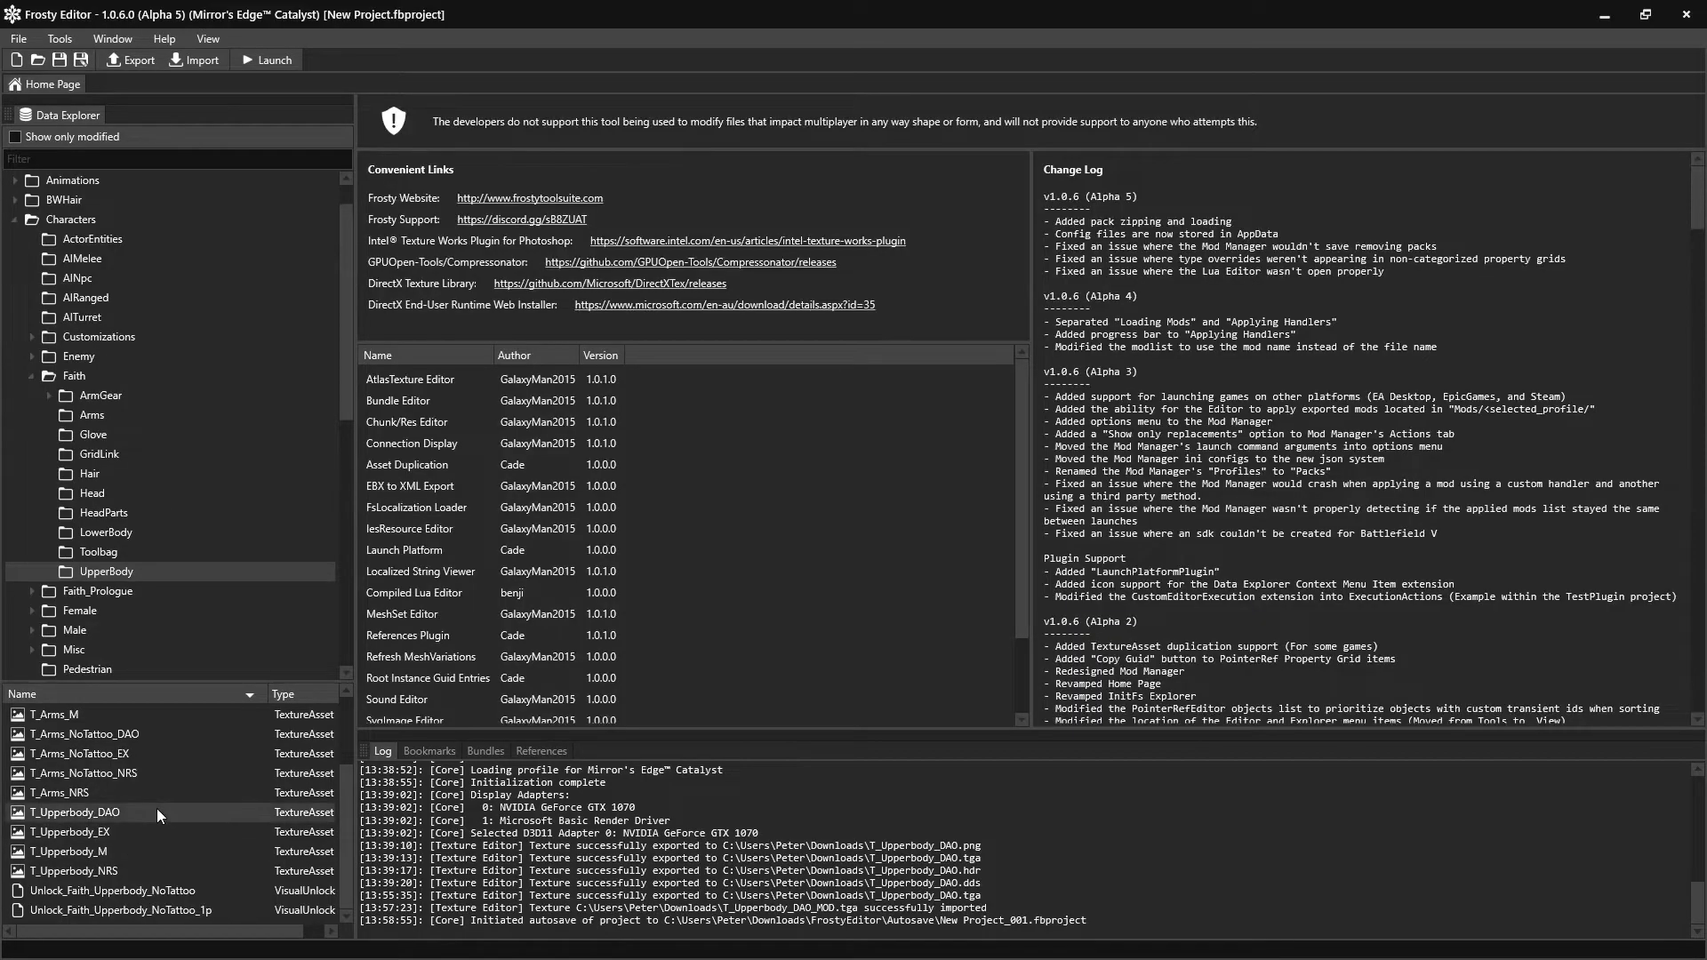
{"action": "double_click", "coordinate": [156, 808]}
{"action": "left_click", "coordinate": [124, 56]}
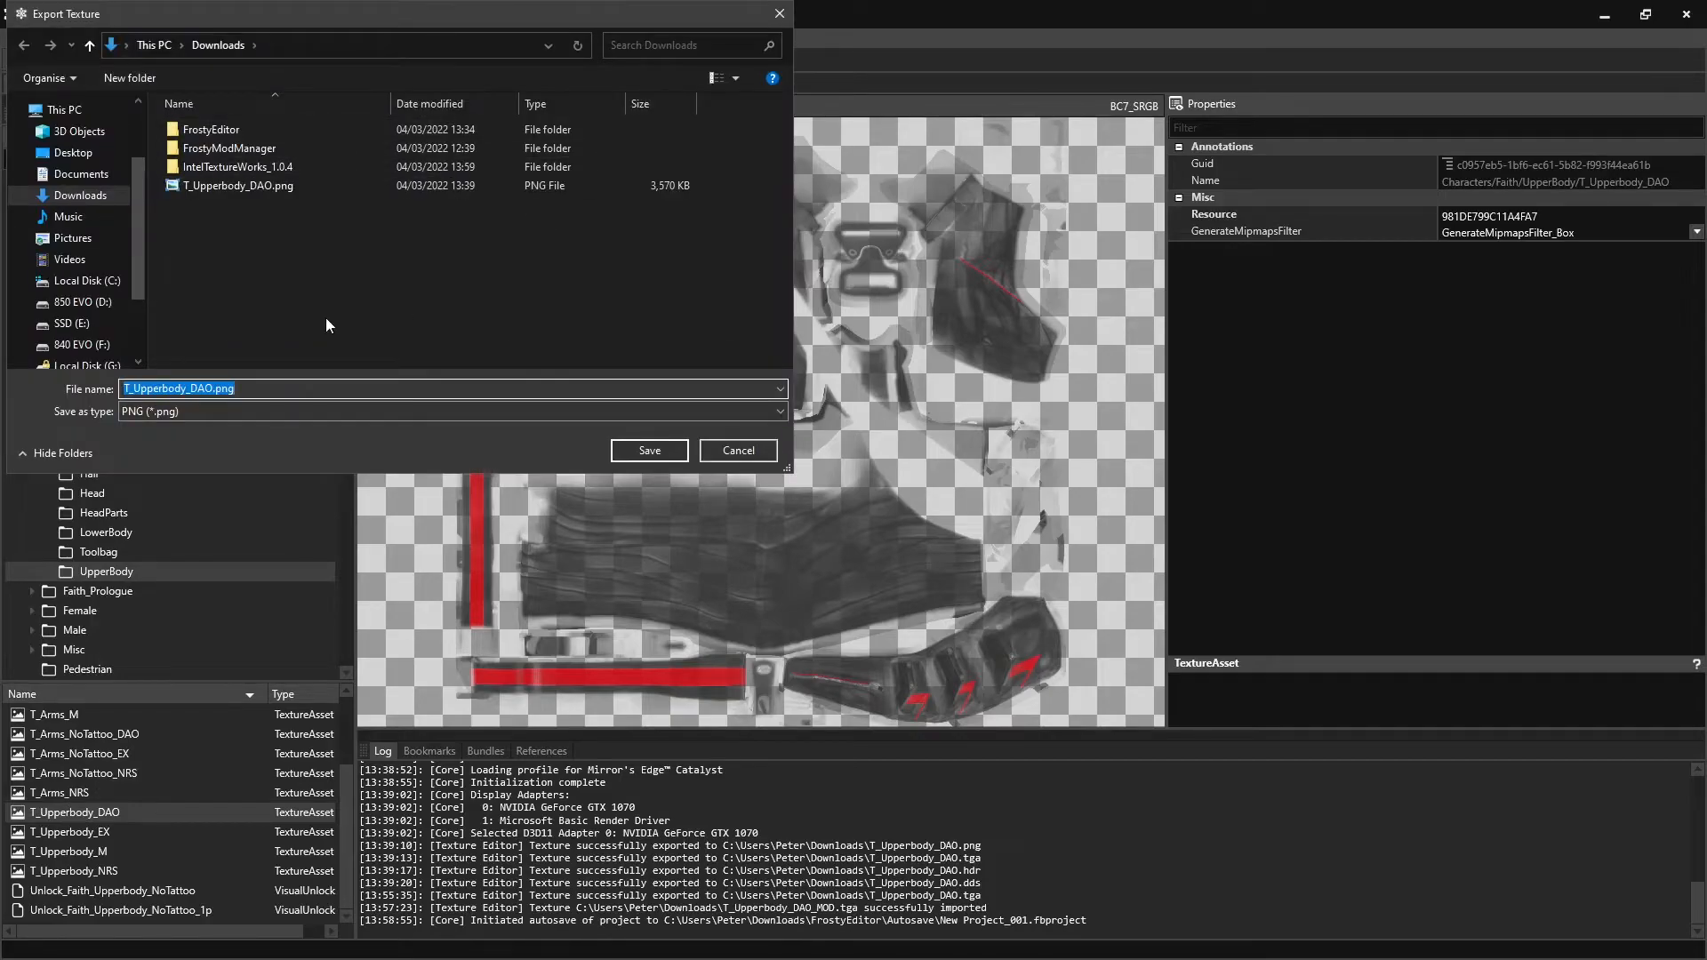
{"action": "left_click", "coordinate": [184, 414]}
{"action": "left_click", "coordinate": [181, 466]}
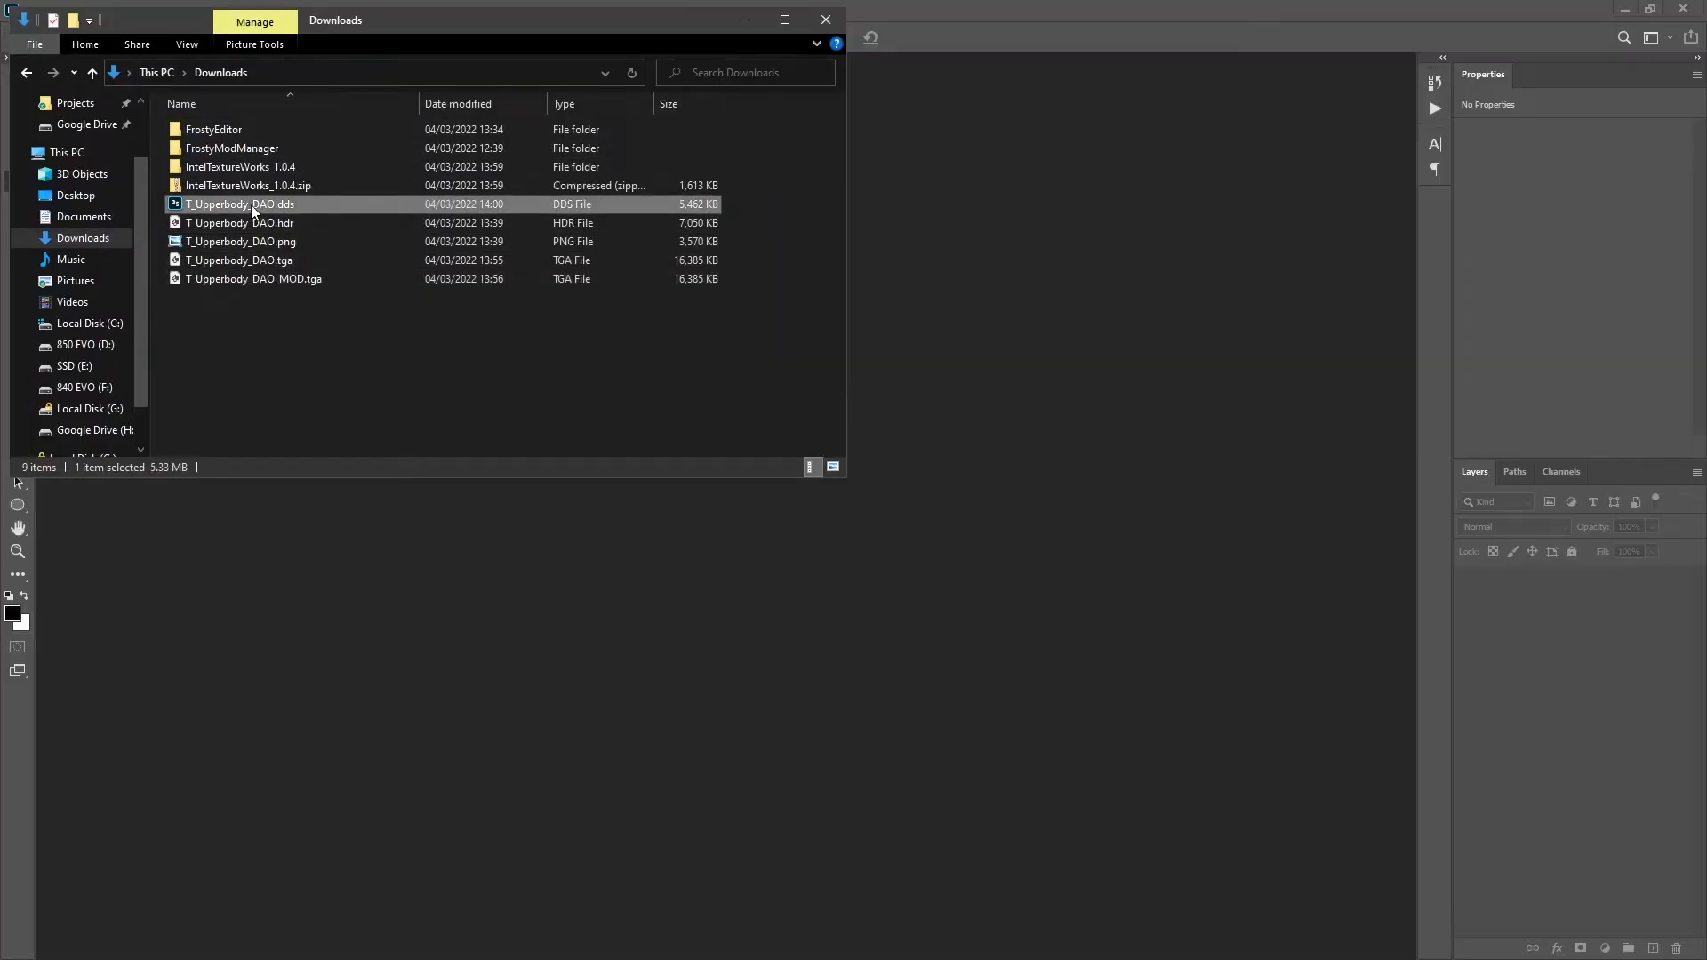
Open T_Upperbody_DAO.dds in Photoshop with transparency loaded as an alpha channel, and inspect its Alpha 1 channel
{"action": "double_click", "coordinate": [251, 204]}
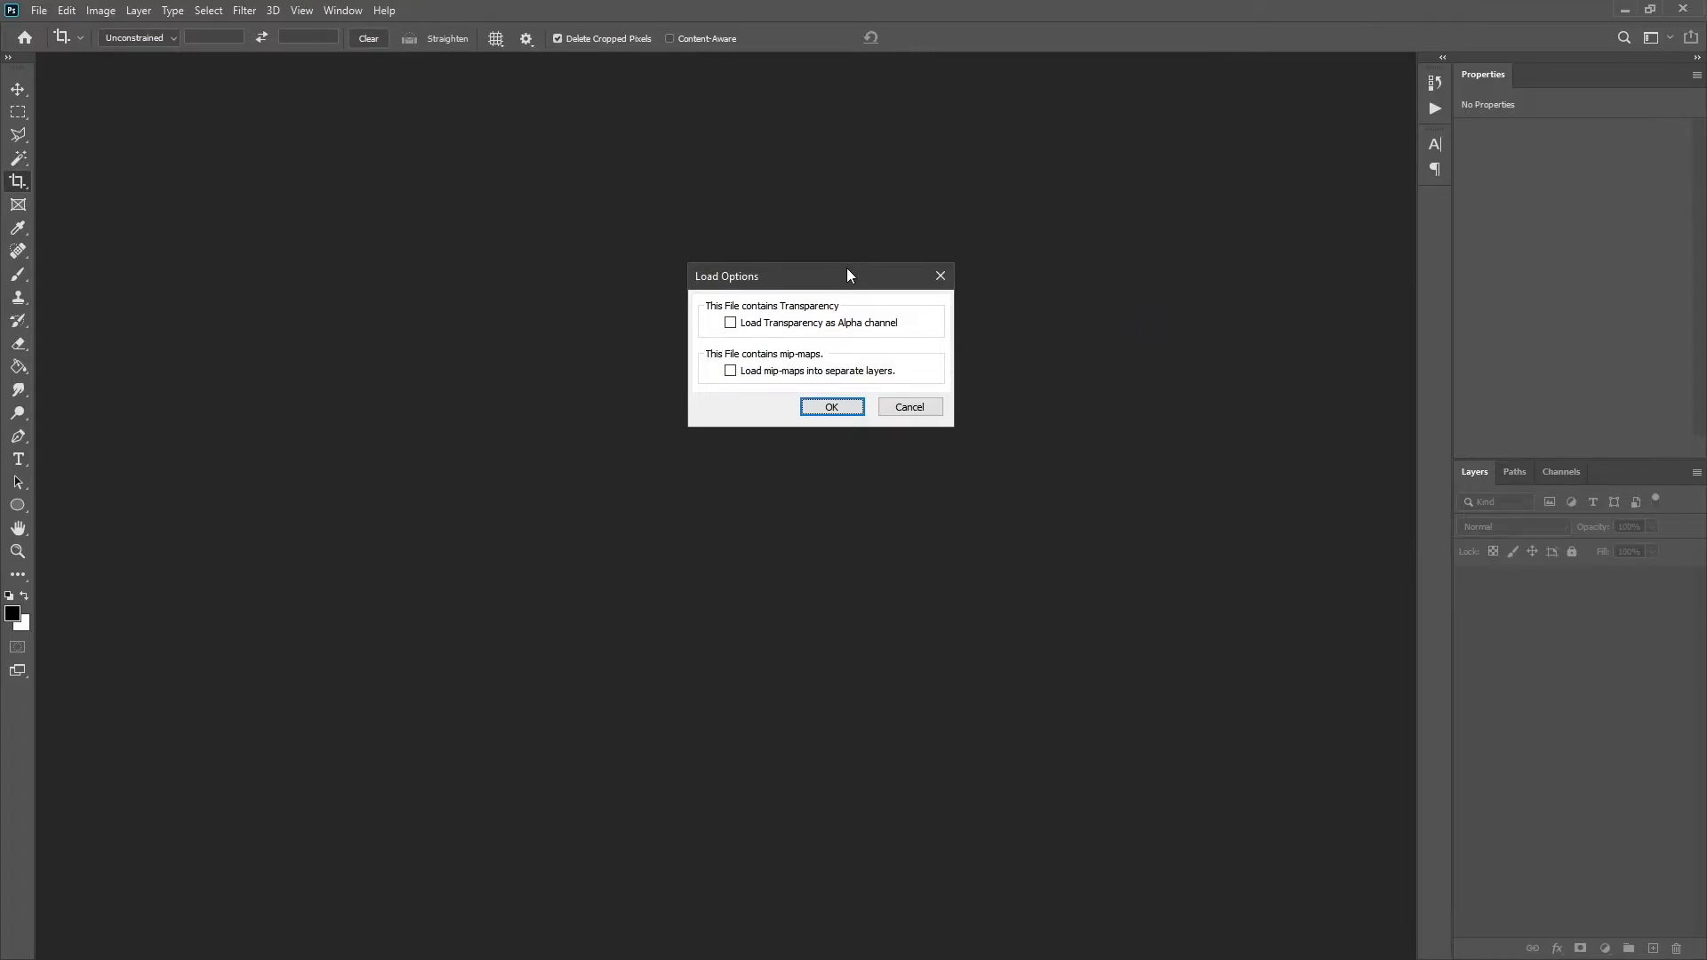
{"action": "left_click", "coordinate": [840, 324]}
{"action": "left_click", "coordinate": [845, 407]}
{"action": "left_click", "coordinate": [1561, 472]}
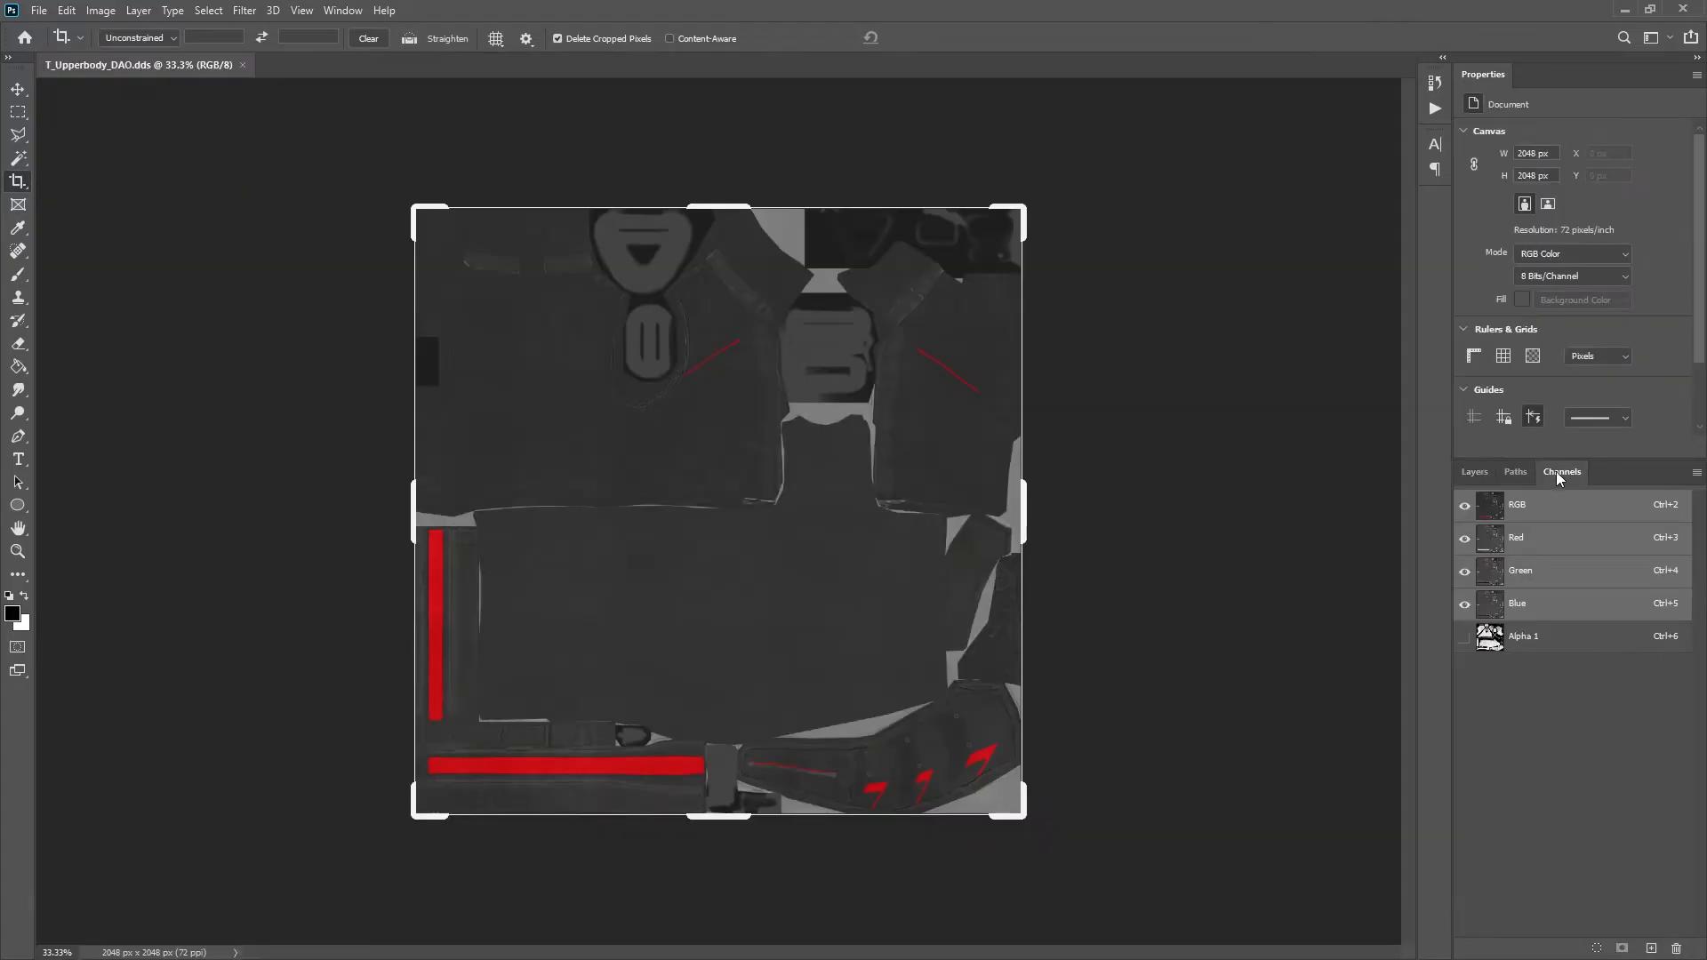
{"action": "left_click", "coordinate": [1522, 638]}
{"action": "left_click", "coordinate": [1528, 506]}
{"action": "left_click", "coordinate": [1485, 472]}
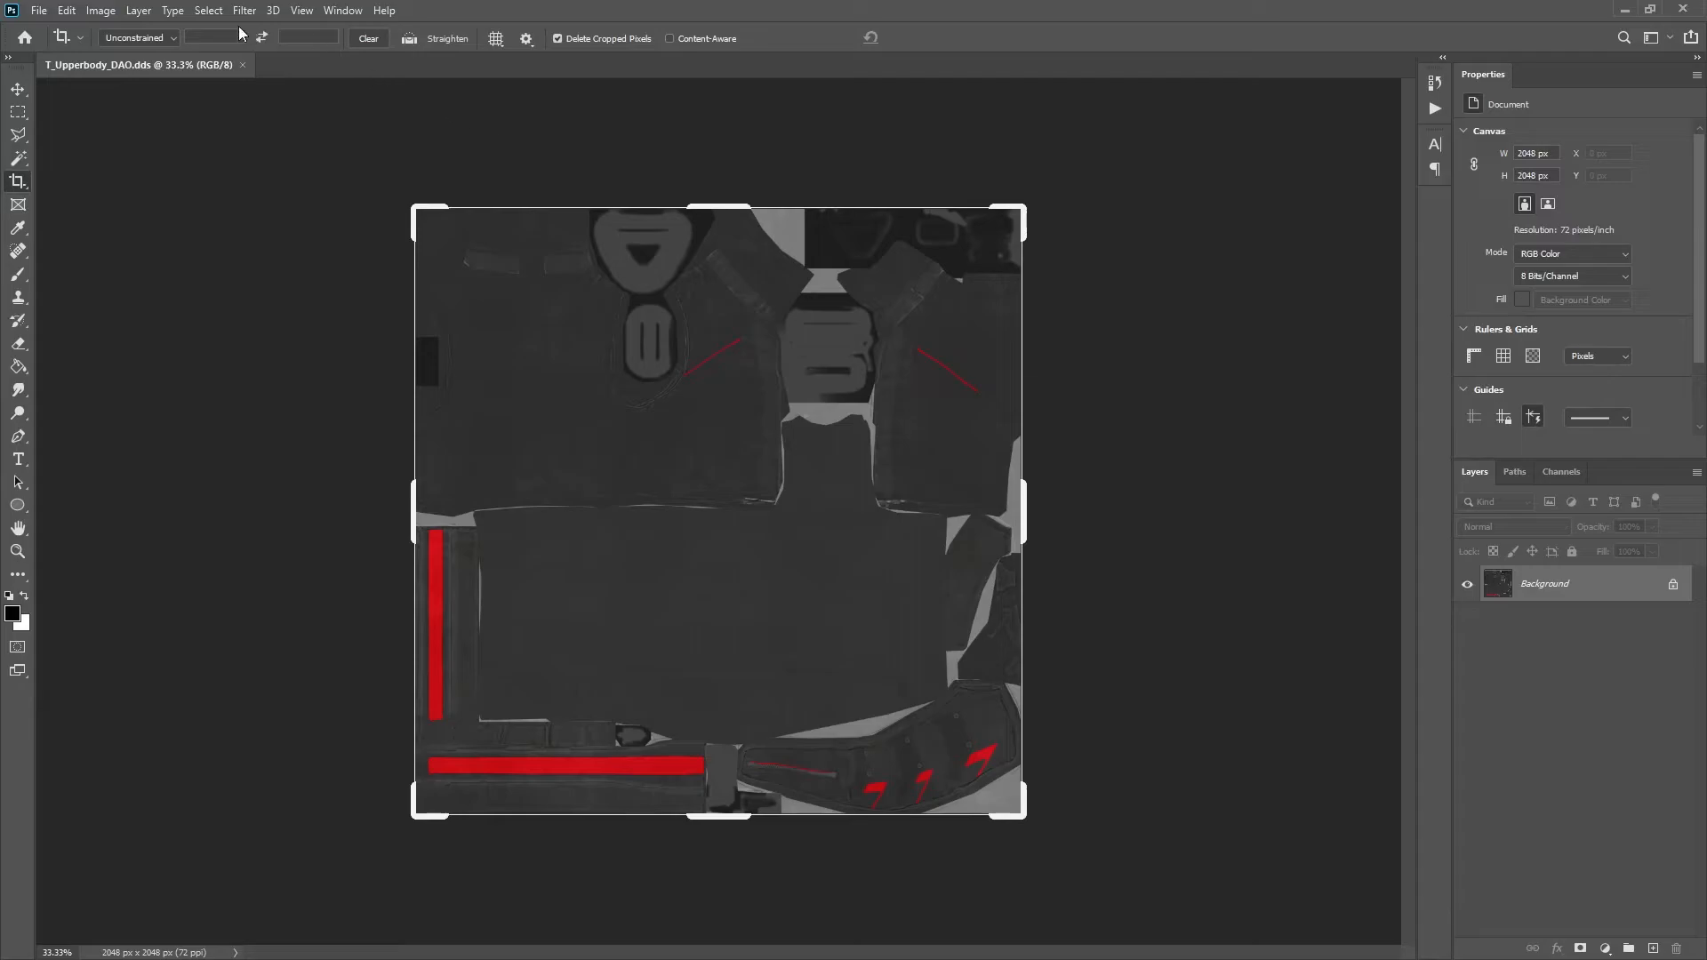
Add a Hue/Saturation adjustment layer above the texture and set the hue of the Reds to -180
{"action": "left_click", "coordinate": [138, 10]}
{"action": "mouse_move", "coordinate": [208, 246]}
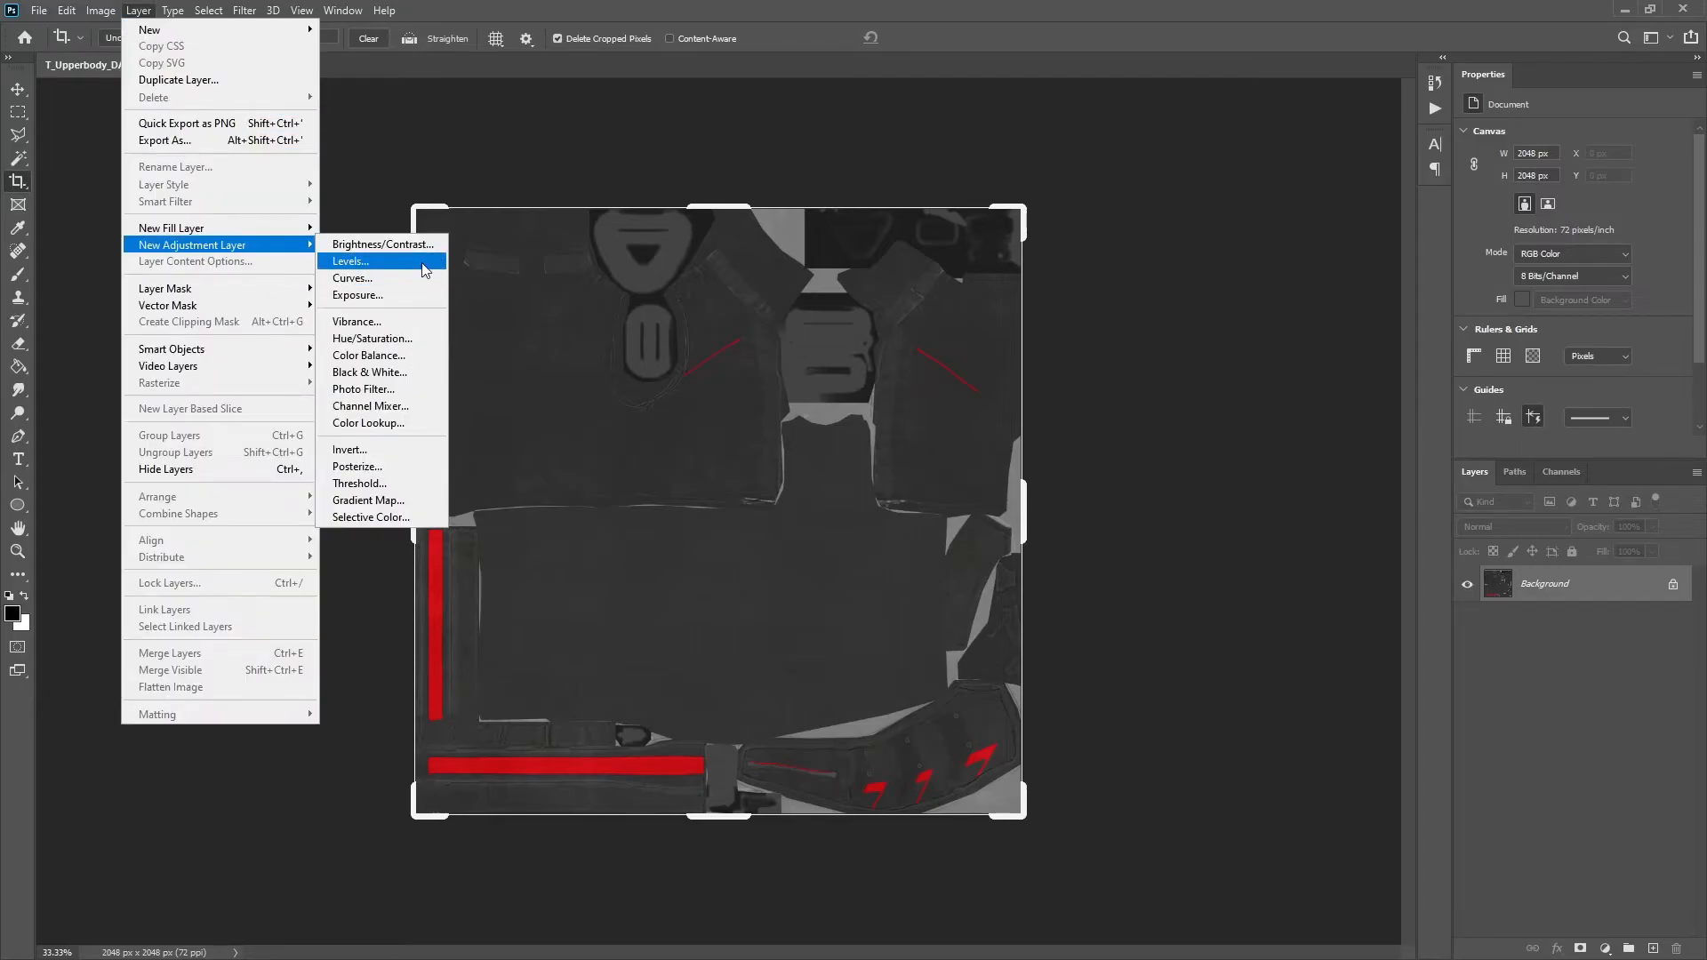
{"action": "left_click", "coordinate": [419, 334]}
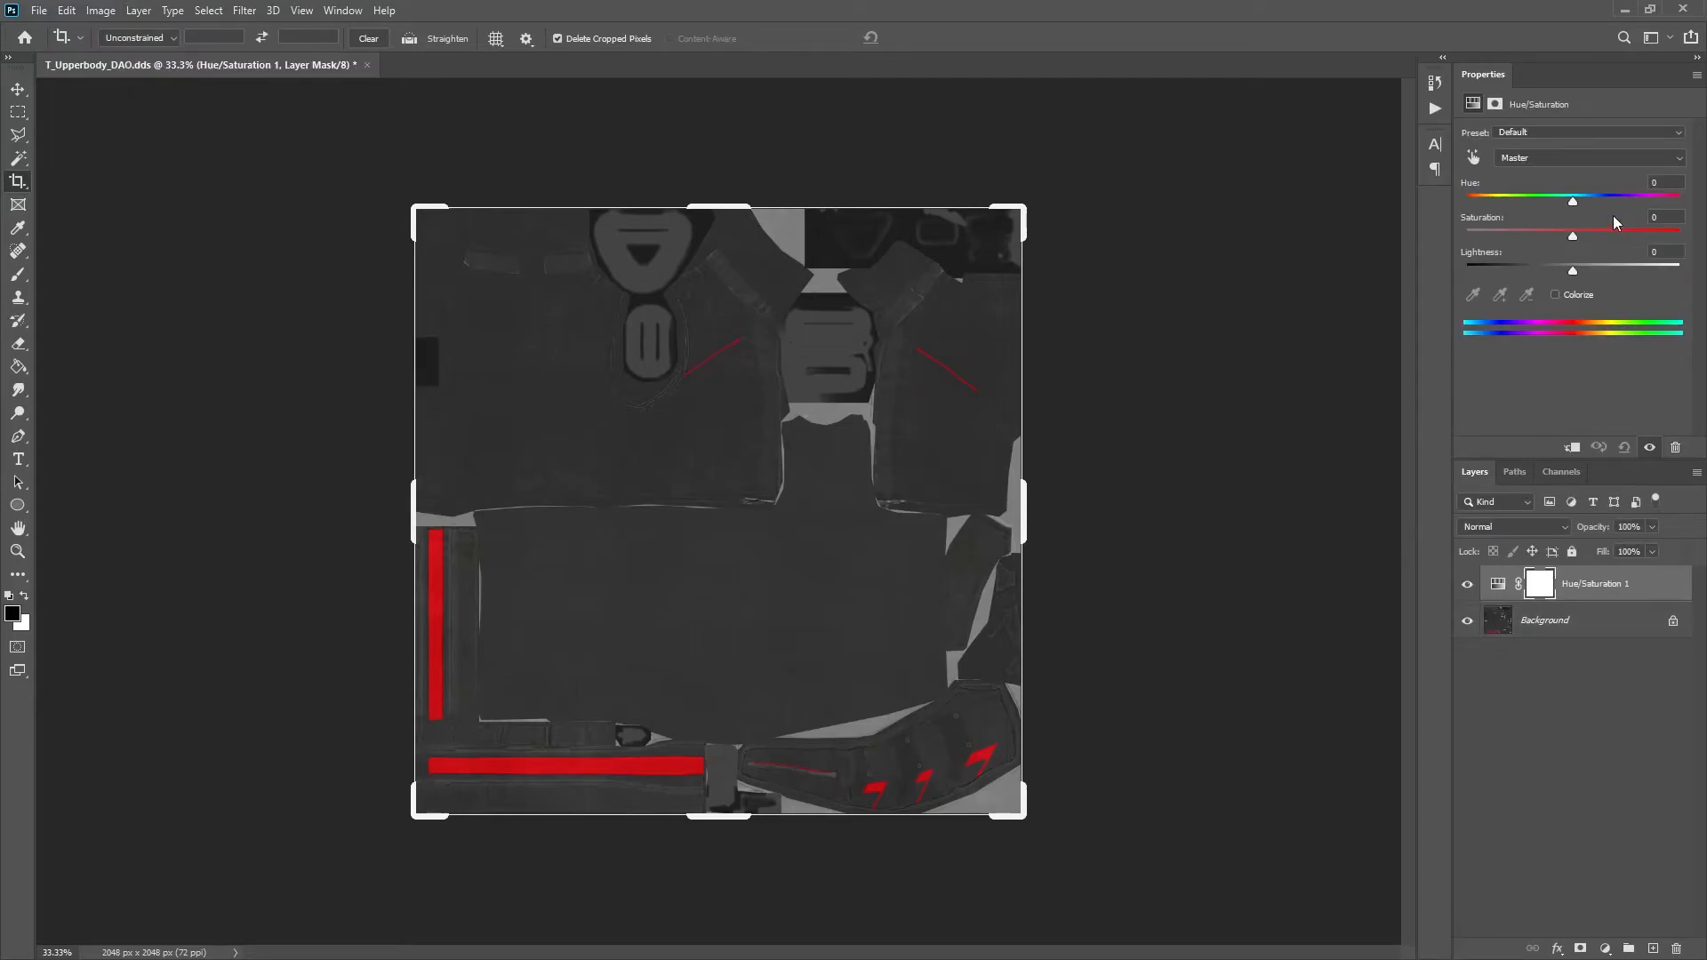
{"action": "left_click", "coordinate": [1549, 154]}
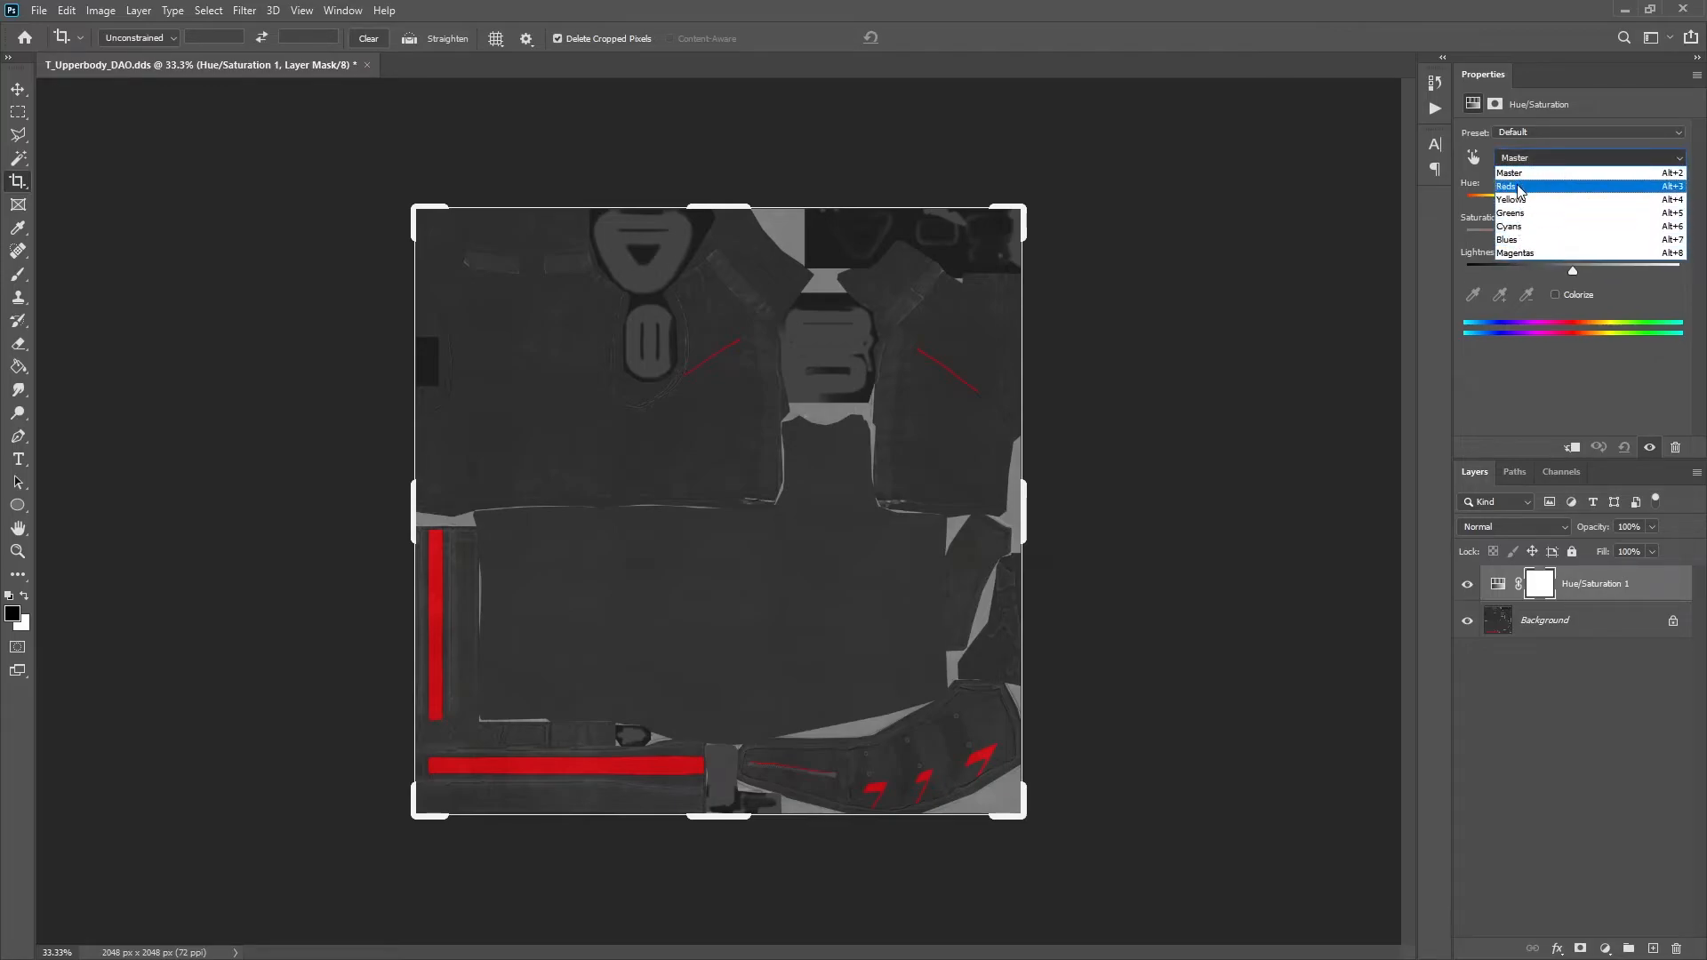
{"action": "left_click", "coordinate": [1519, 186]}
{"action": "left_click_drag", "start_coordinate": [1571, 203], "coordinate": [1386, 201]}
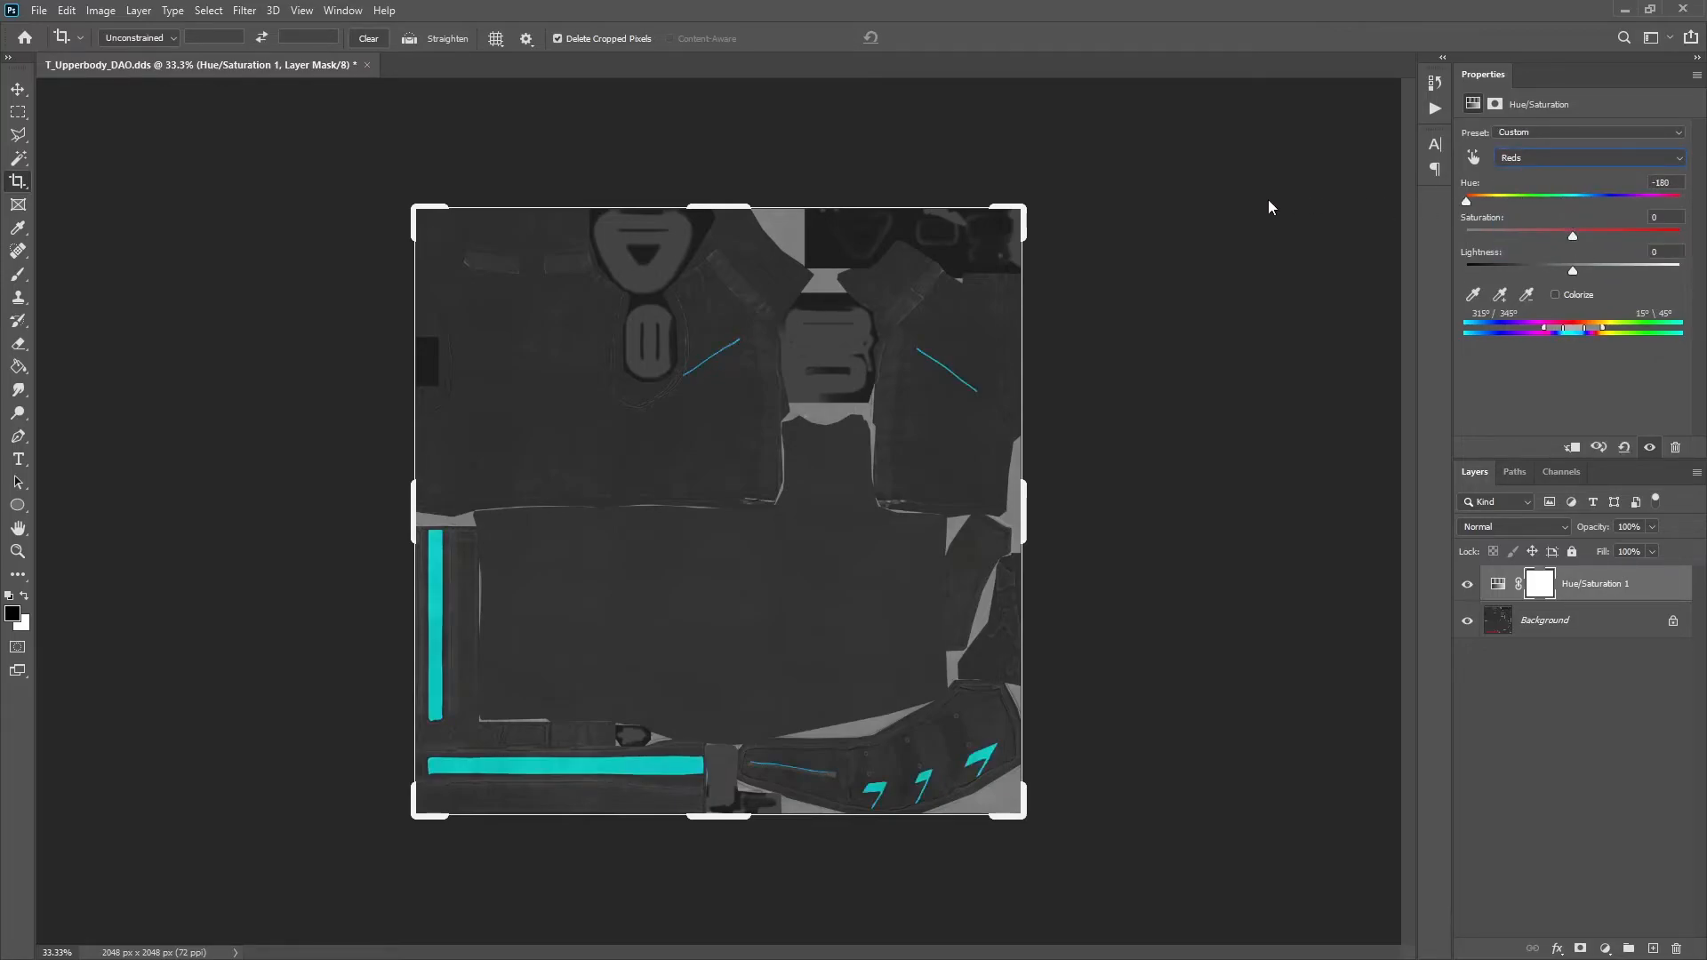
Save the recoloured texture in Downloads as T_Upperbody_DAO_MOD.dds in the Intel Texture Works format
{"action": "key", "text": "ctrl+shift+s"}
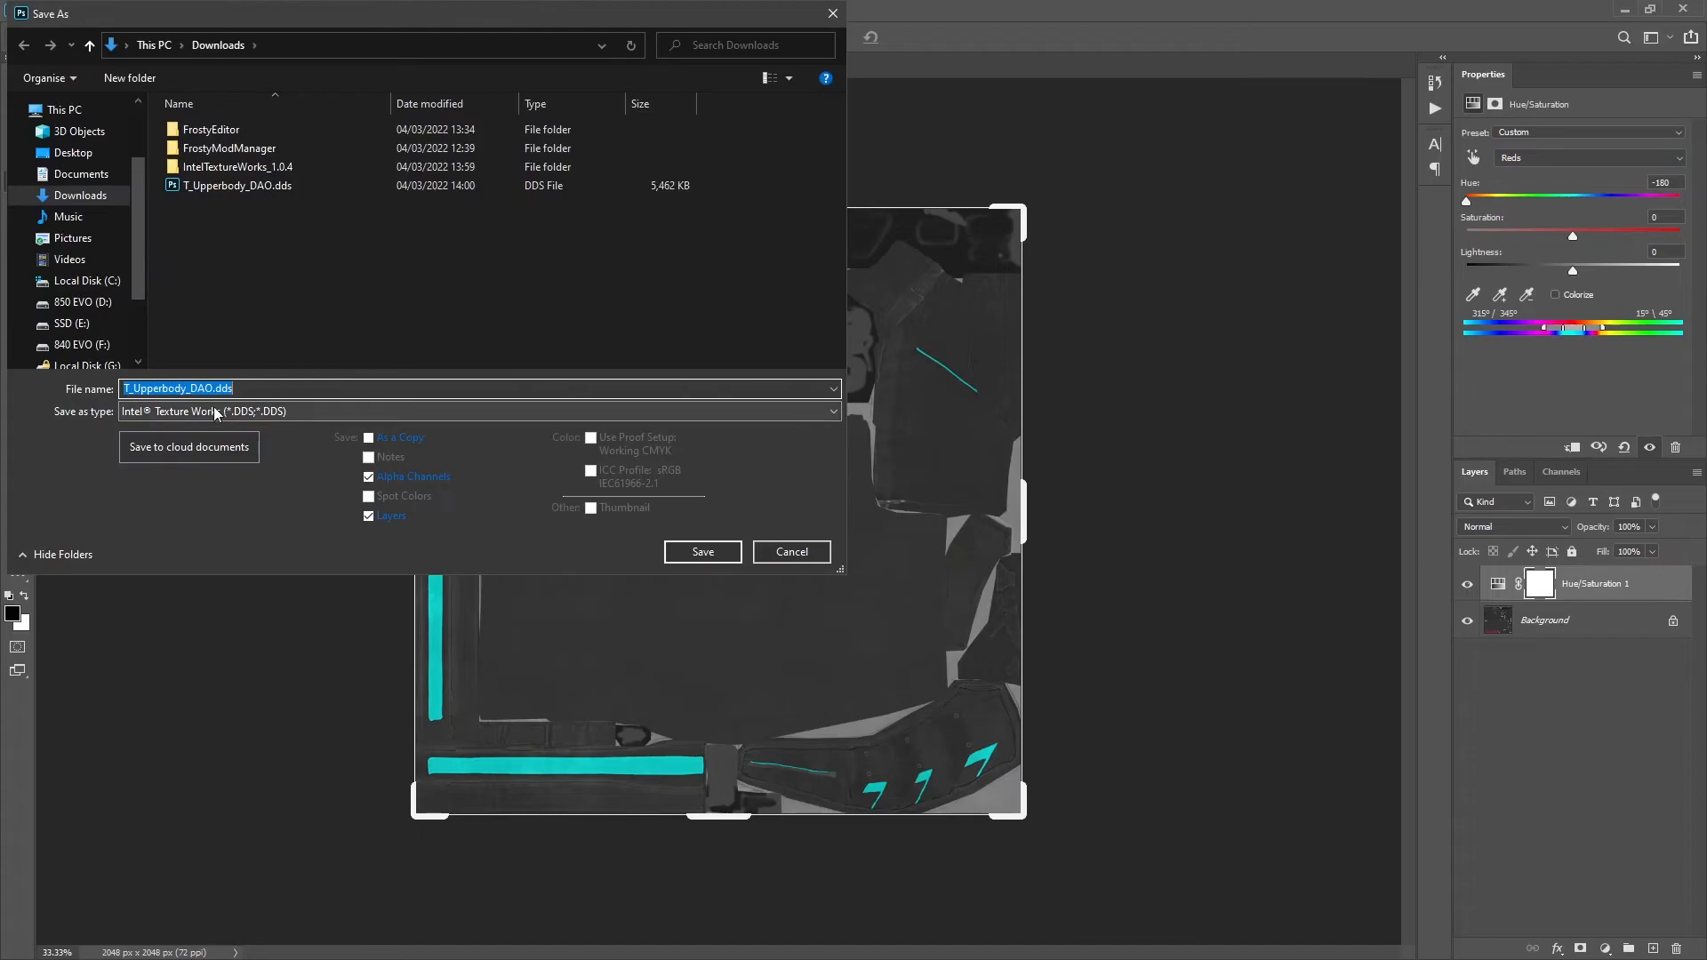
{"action": "left_click", "coordinate": [214, 389]}
{"action": "type", "text": "_MOD"}
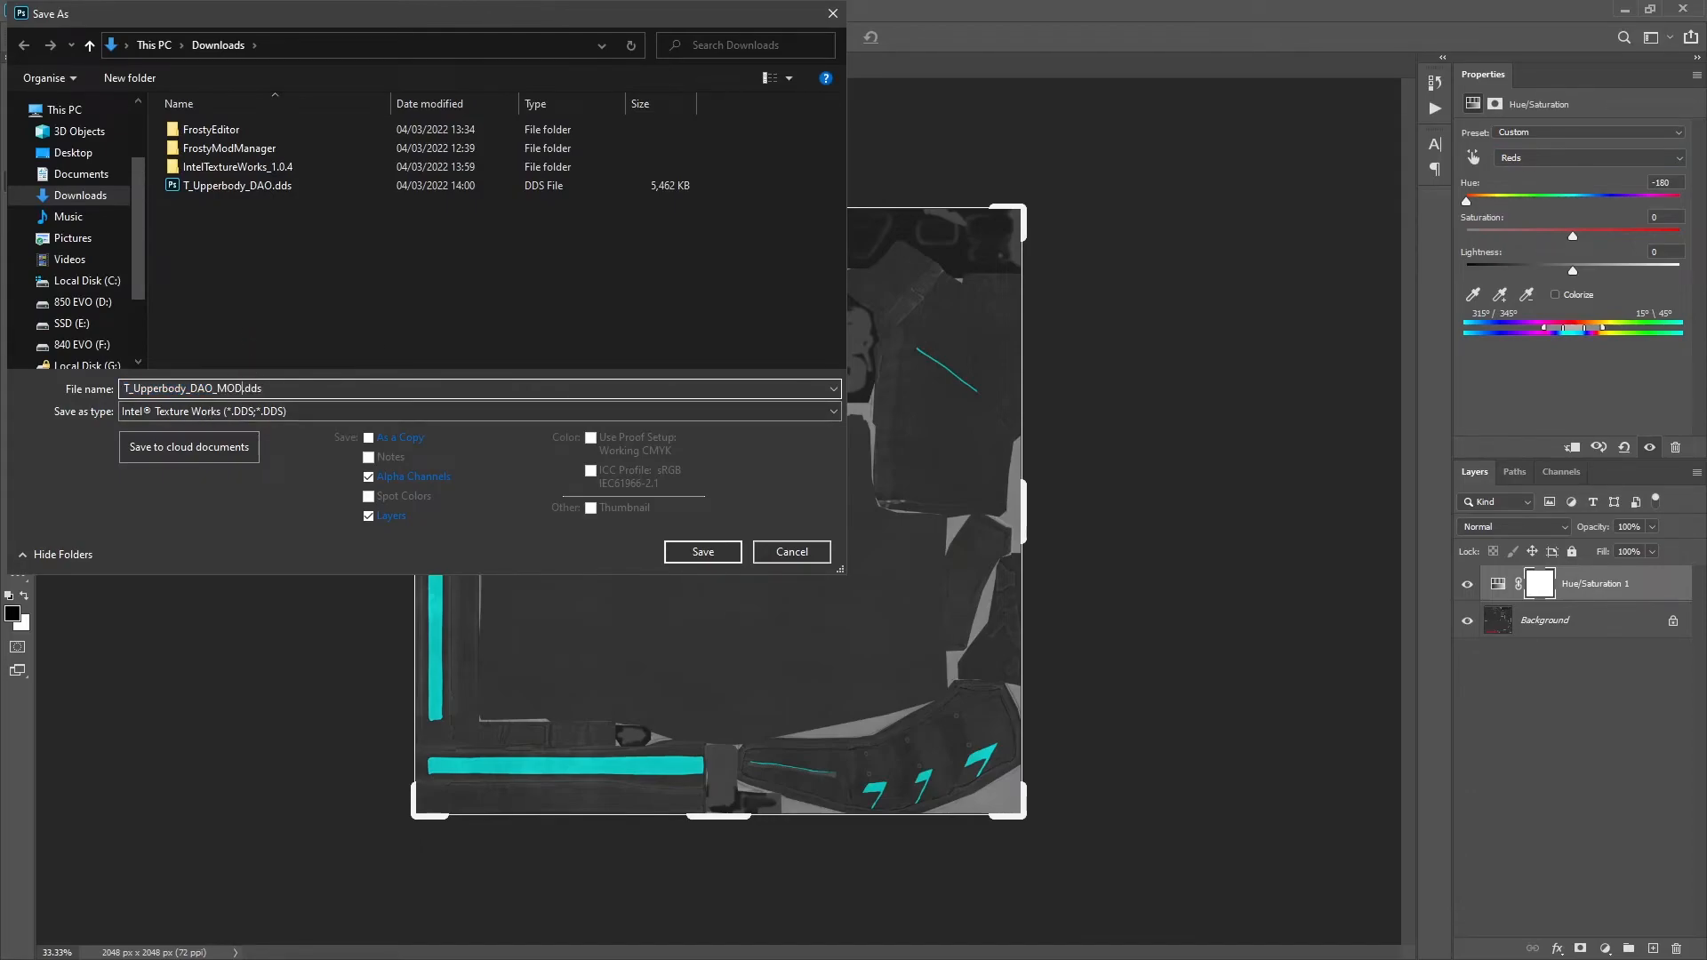
{"action": "left_click", "coordinate": [188, 410]}
{"action": "left_click", "coordinate": [187, 411]}
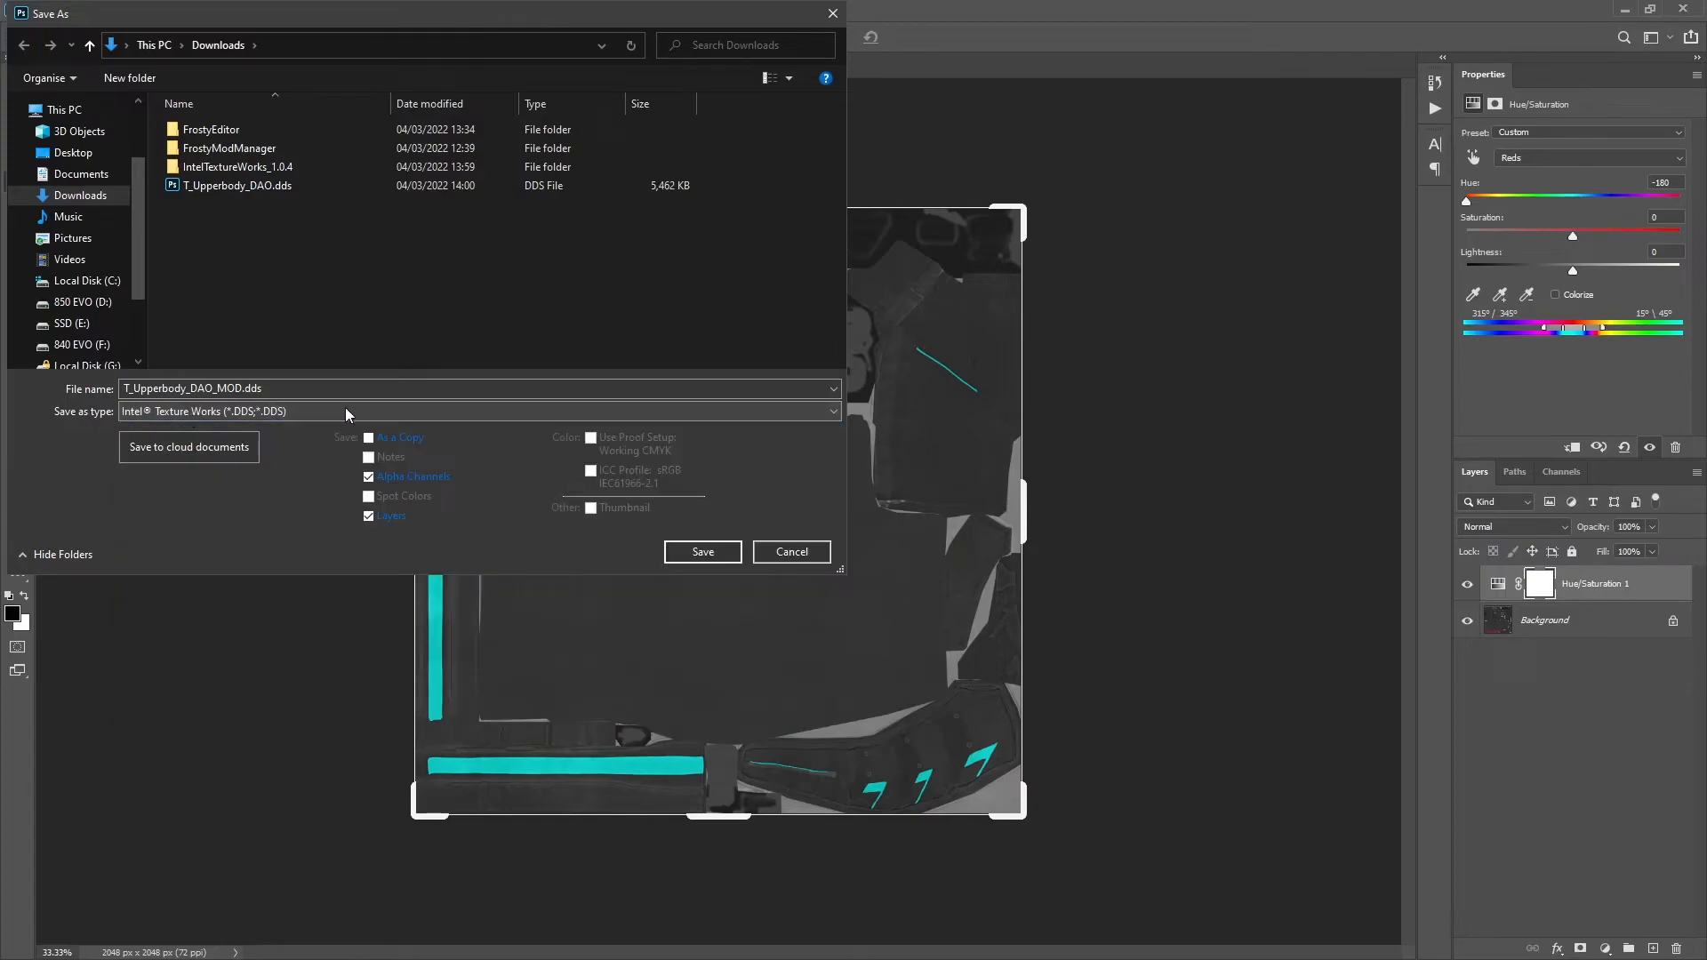
{"action": "left_click", "coordinate": [707, 552]}
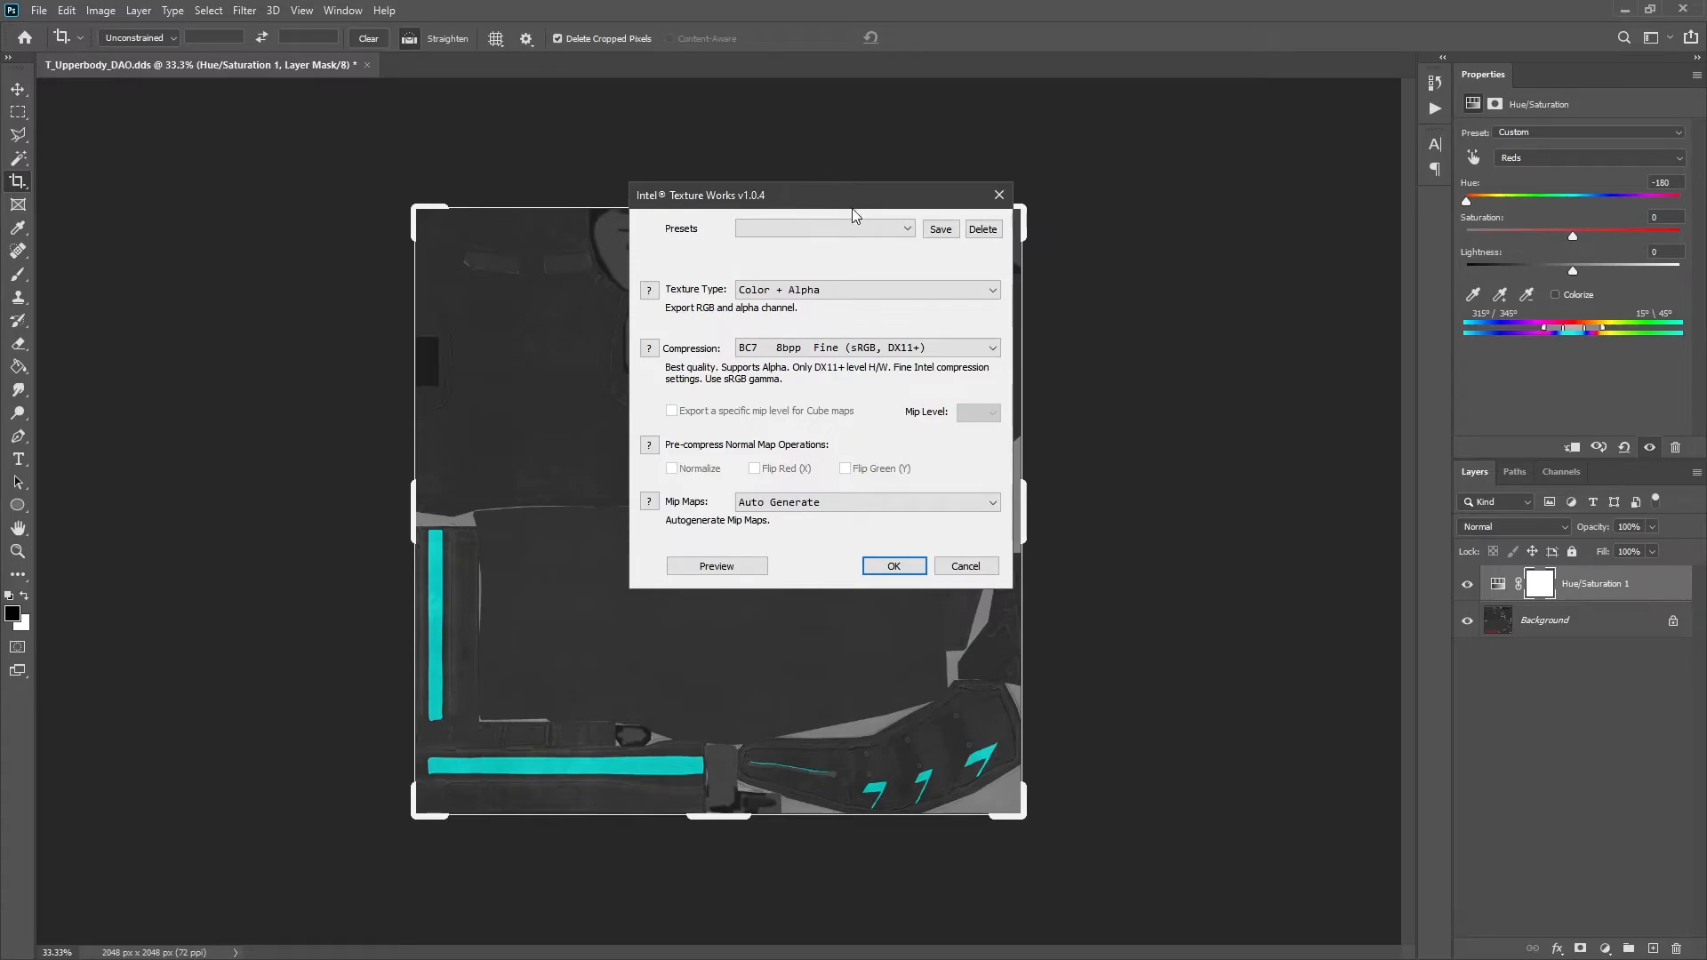
Export the DDS with texture type Color + Alpha, compression BC7 8bpp Fine (sRGB, DX11+) and Auto Generate mip maps
{"action": "left_click", "coordinate": [844, 294]}
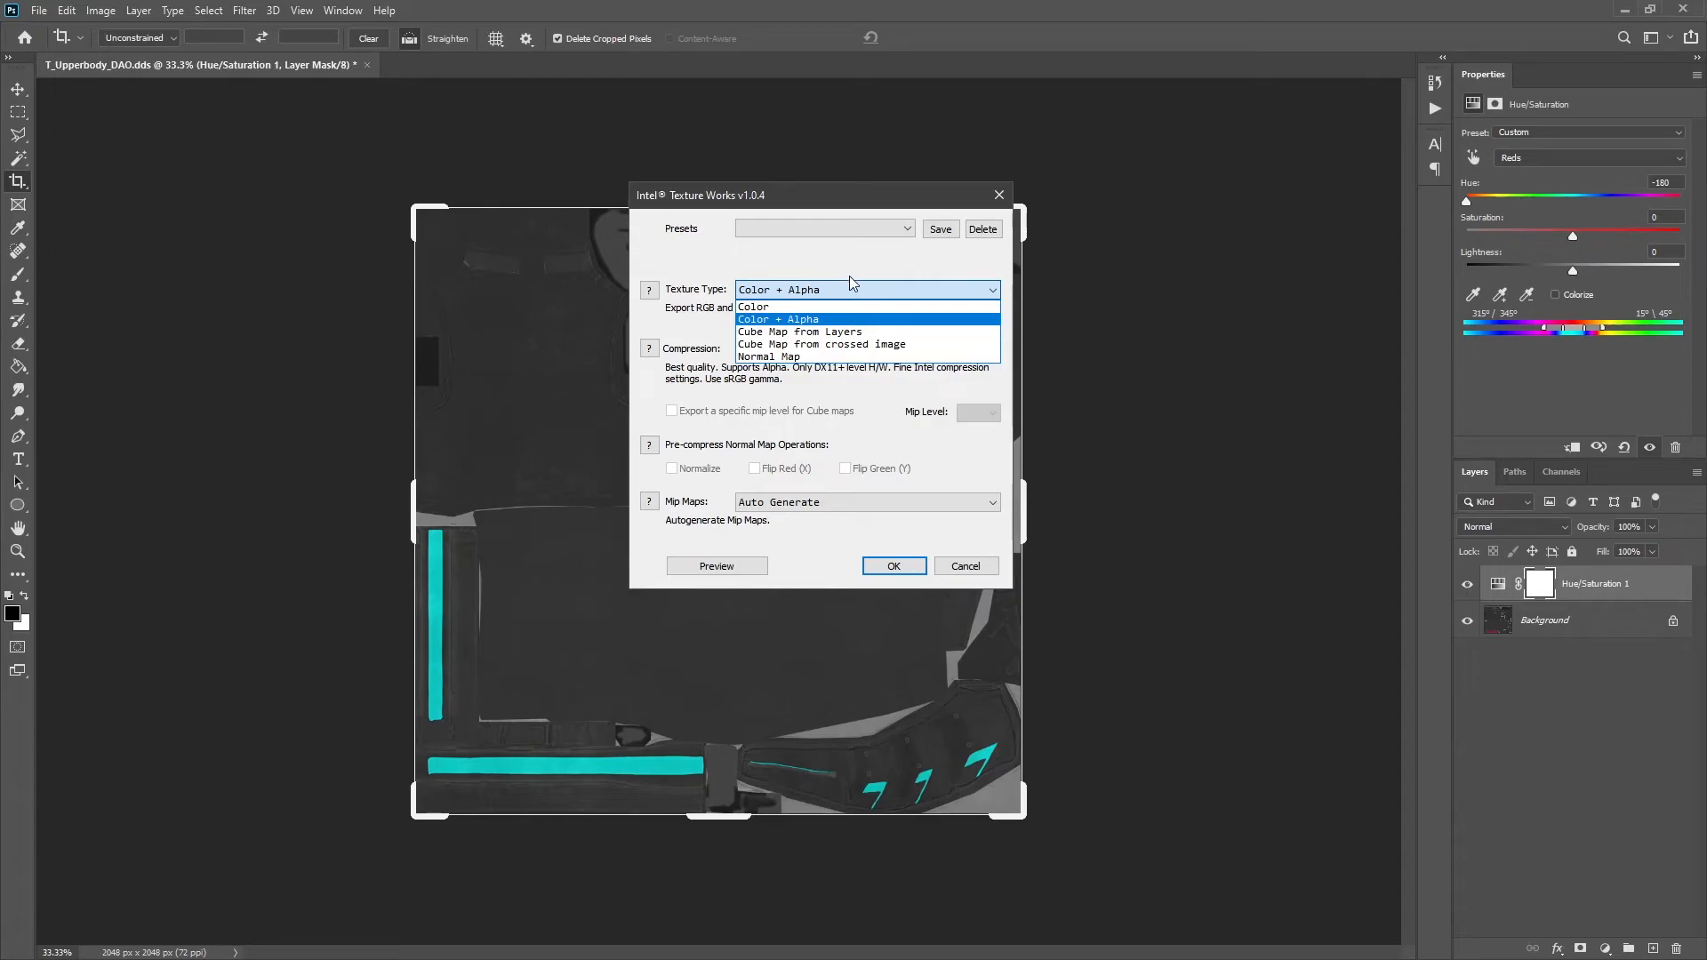
{"action": "left_click", "coordinate": [817, 321]}
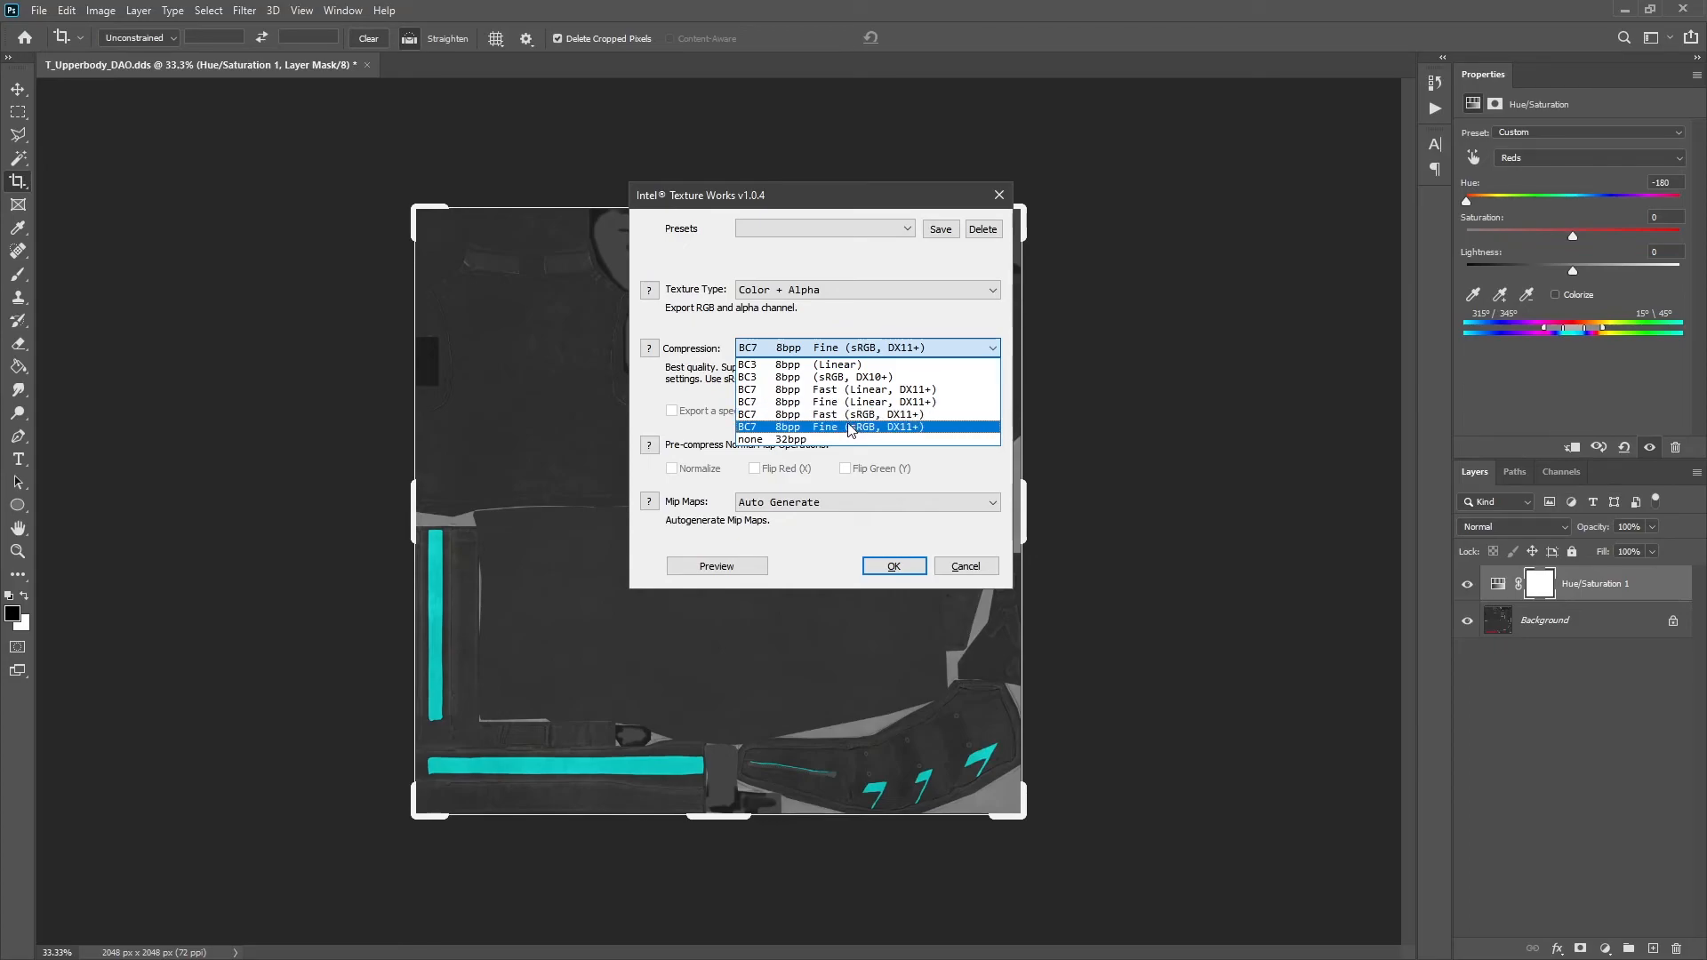
{"action": "left_click", "coordinate": [855, 429]}
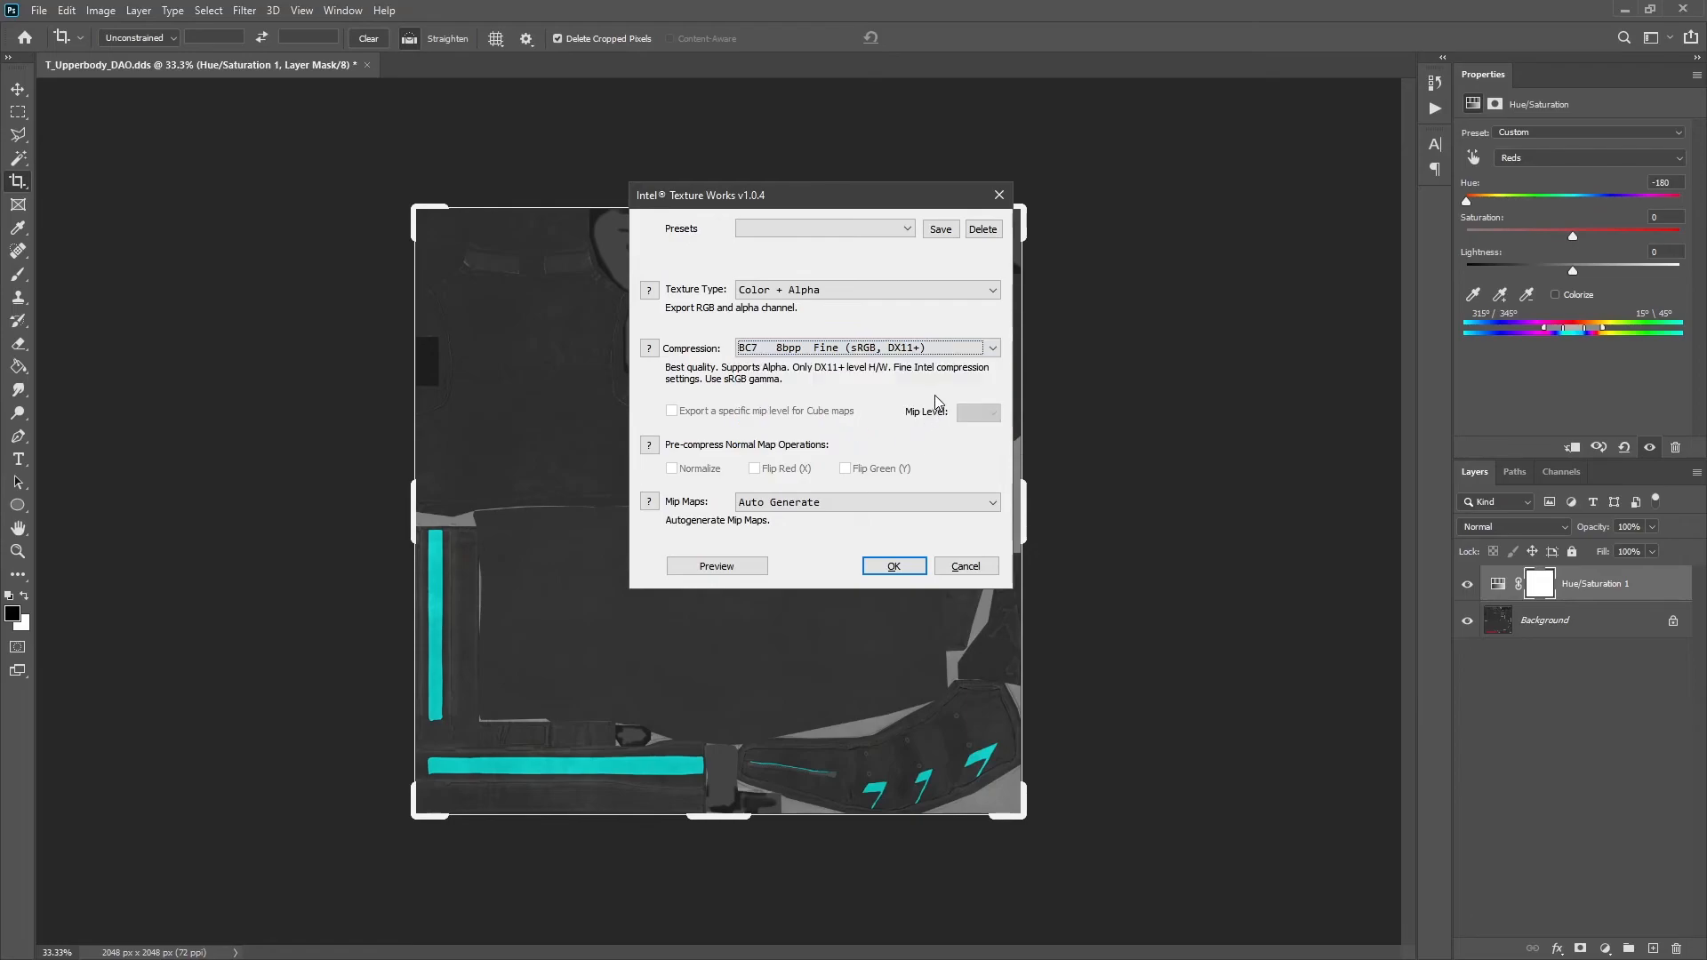
{"action": "left_click", "coordinate": [902, 349]}
{"action": "left_click", "coordinate": [807, 504]}
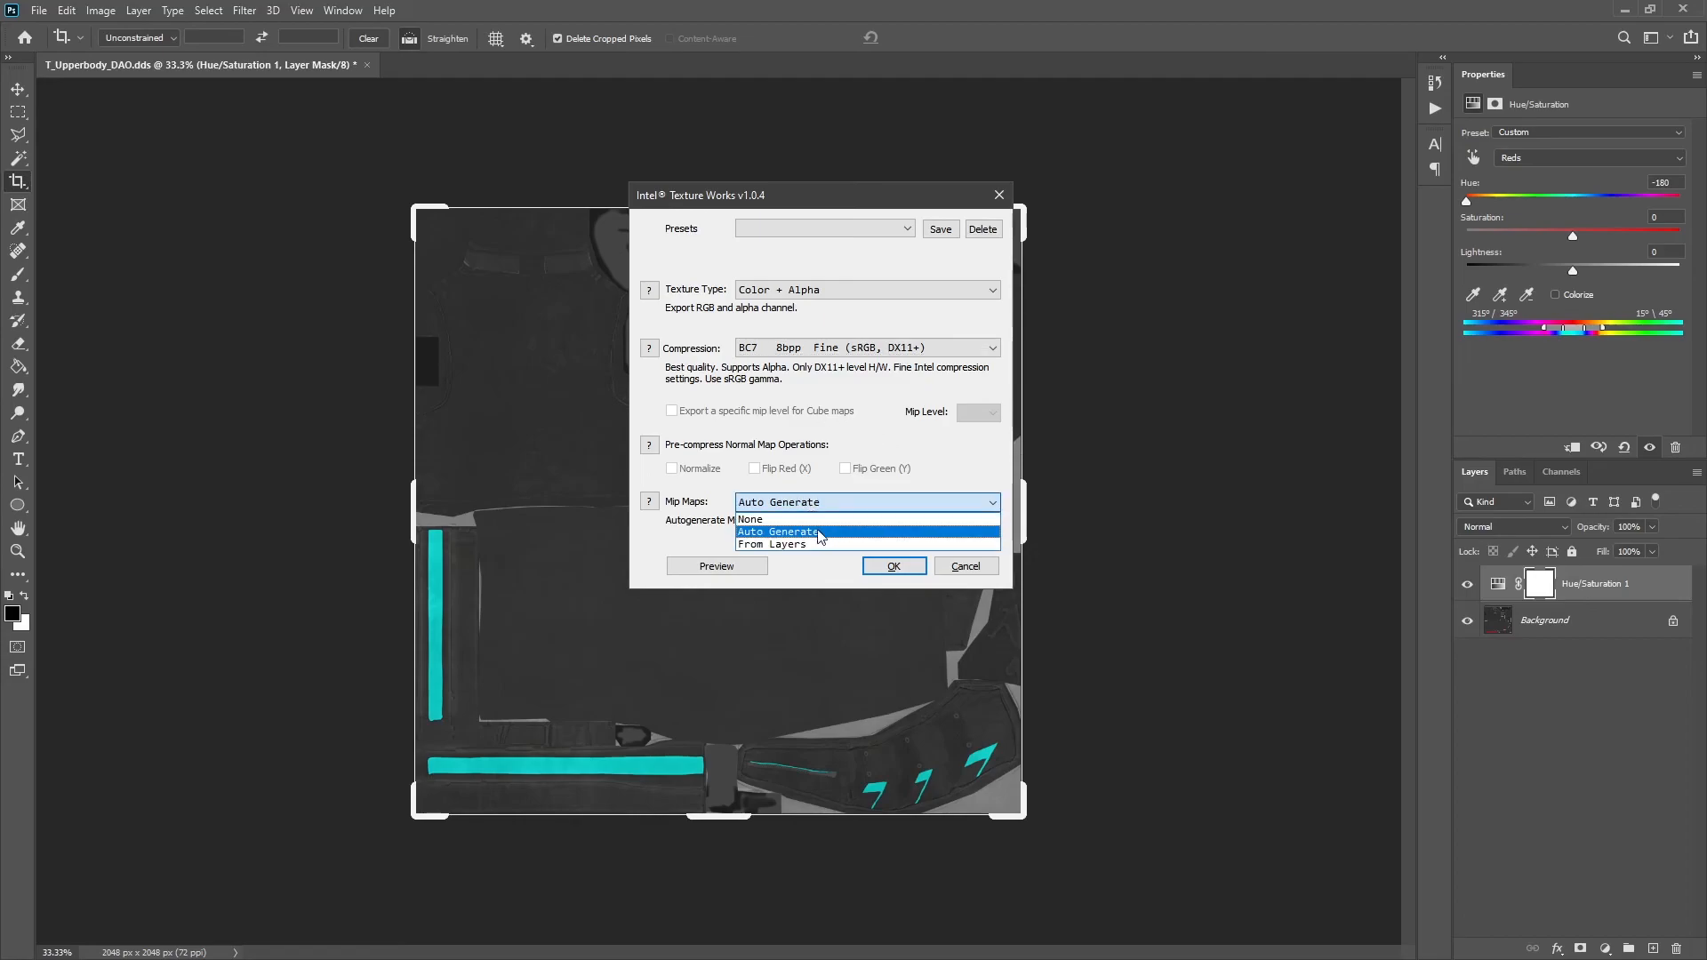
{"action": "left_click", "coordinate": [821, 534]}
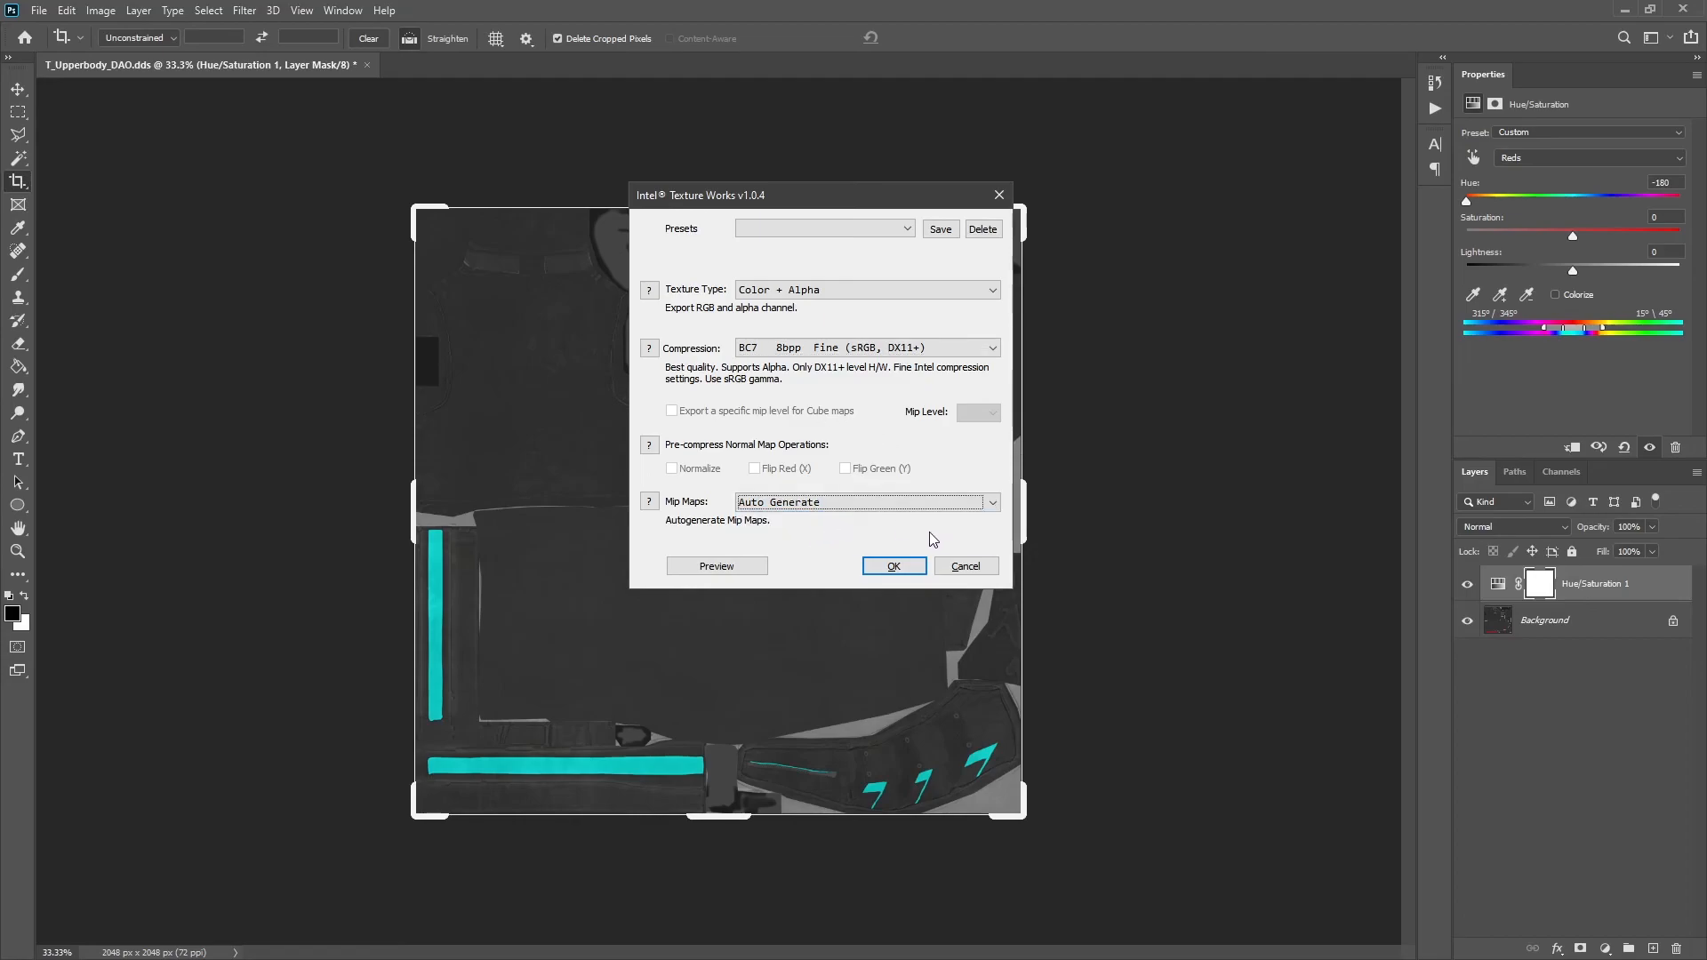
{"action": "left_click", "coordinate": [897, 566]}
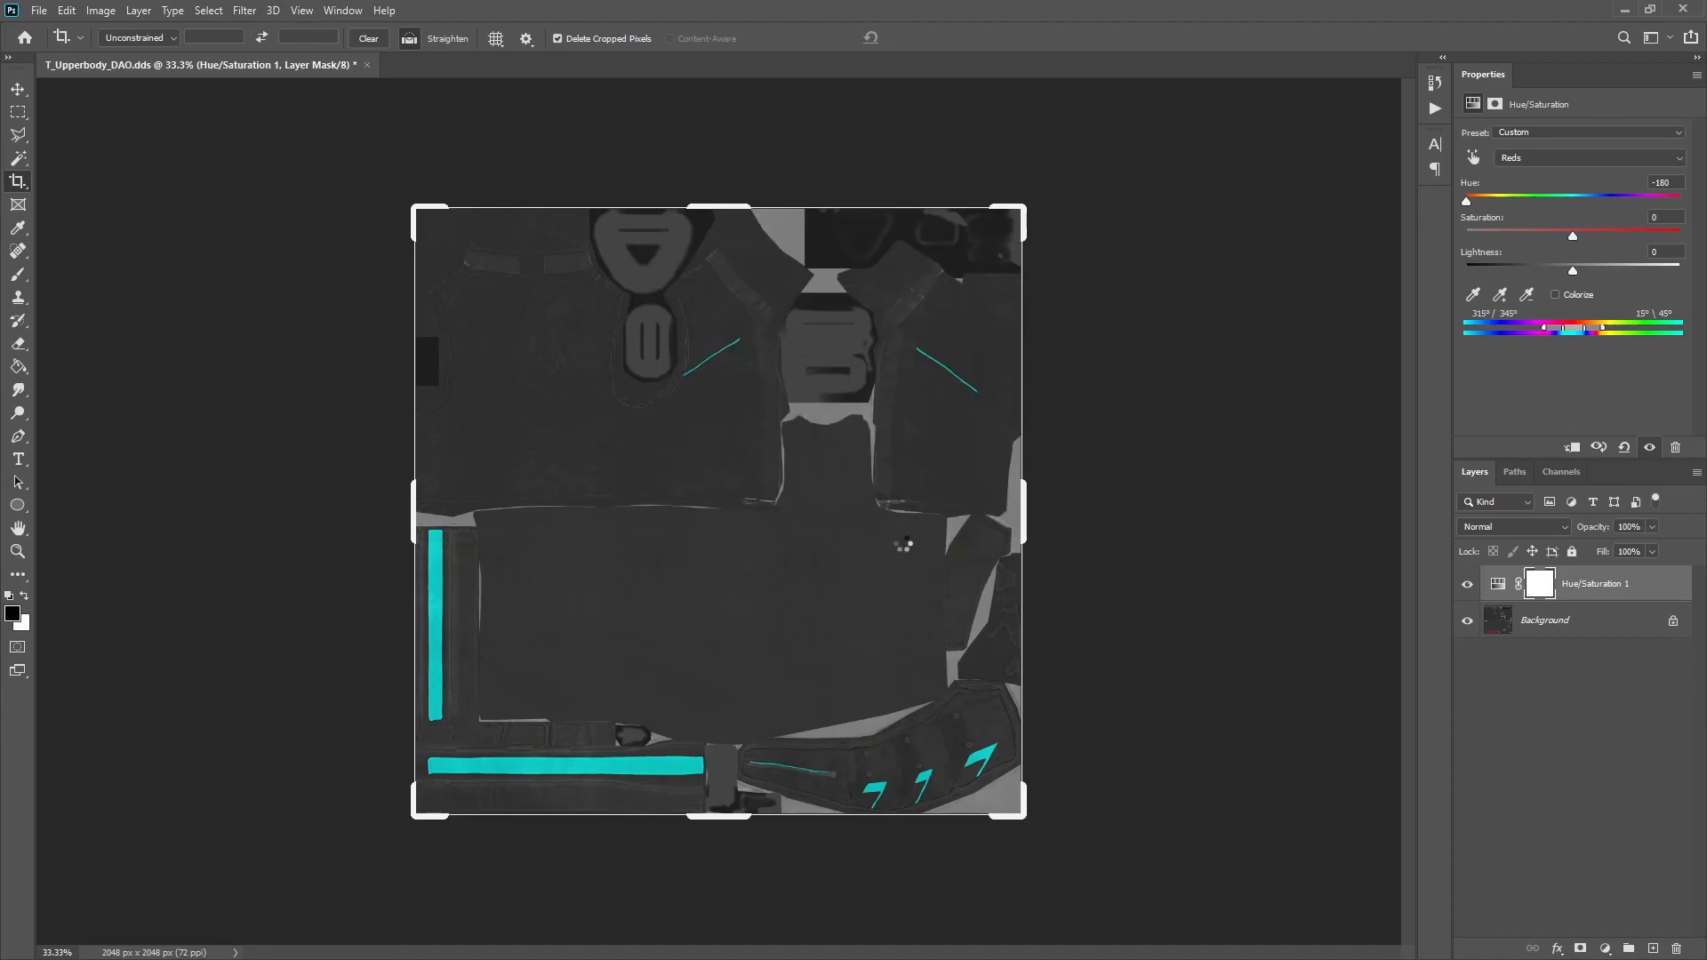
Switch to Frosty Editor and import T_Upperbody_DAO_MOD.dds as the replacement for the T_Upperbody_DAO texture
{"action": "key", "text": "alt+Tab"}
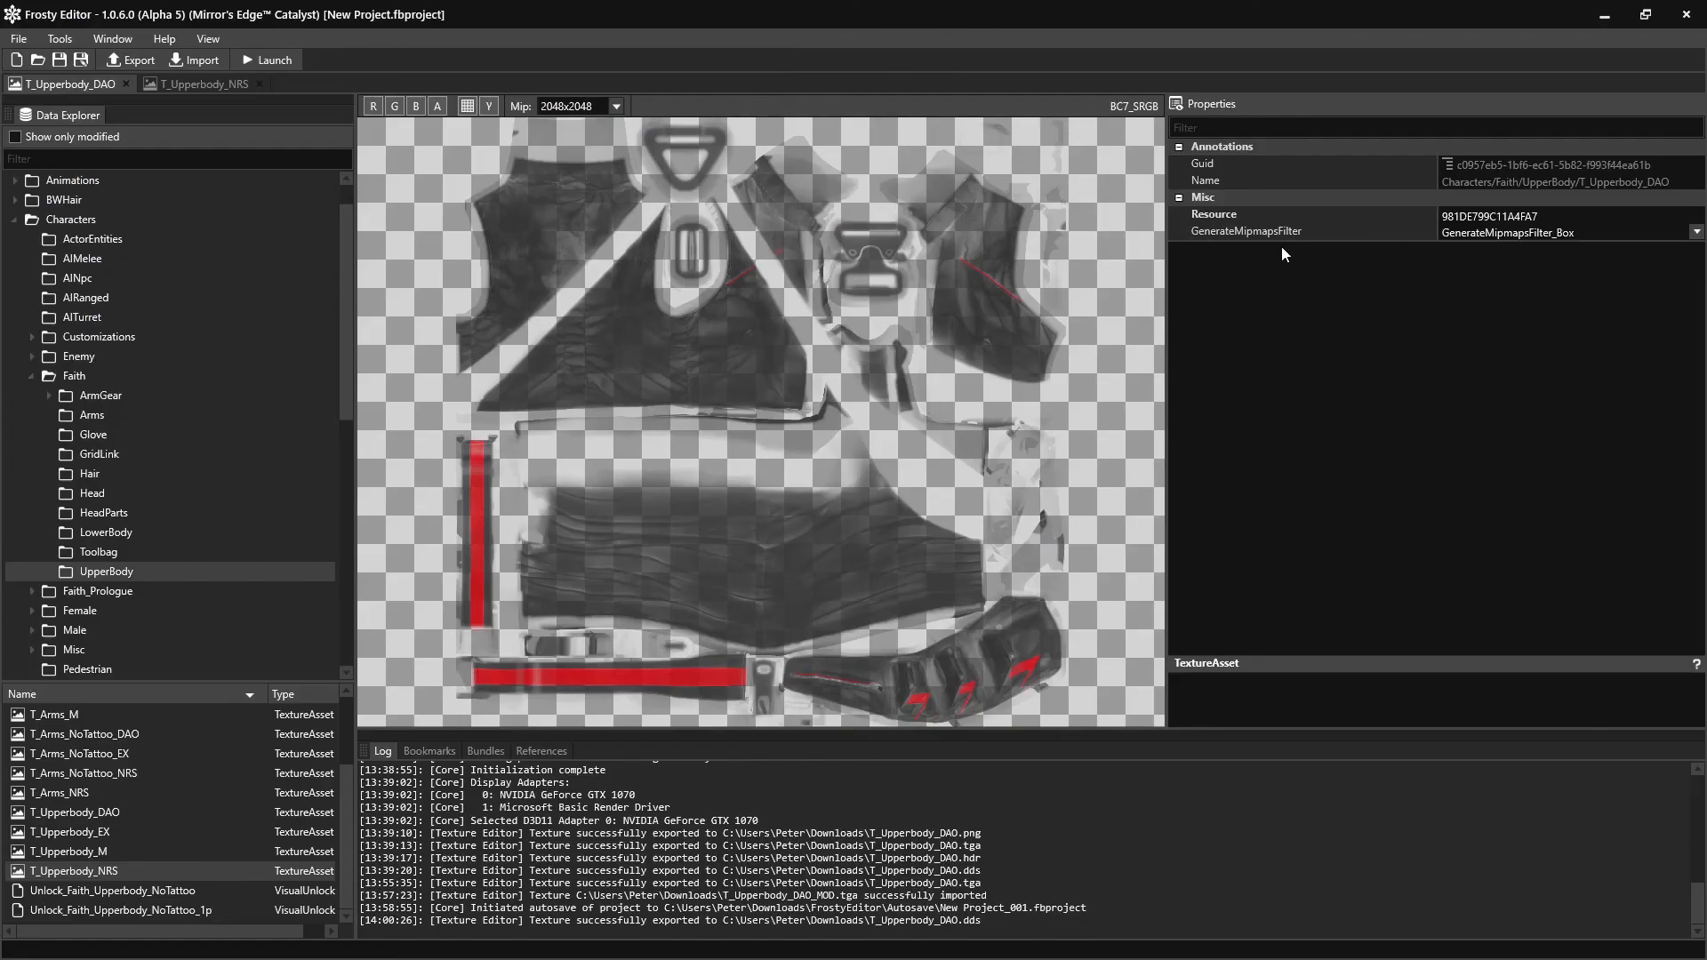
{"action": "left_click", "coordinate": [194, 60]}
{"action": "left_click", "coordinate": [675, 423]}
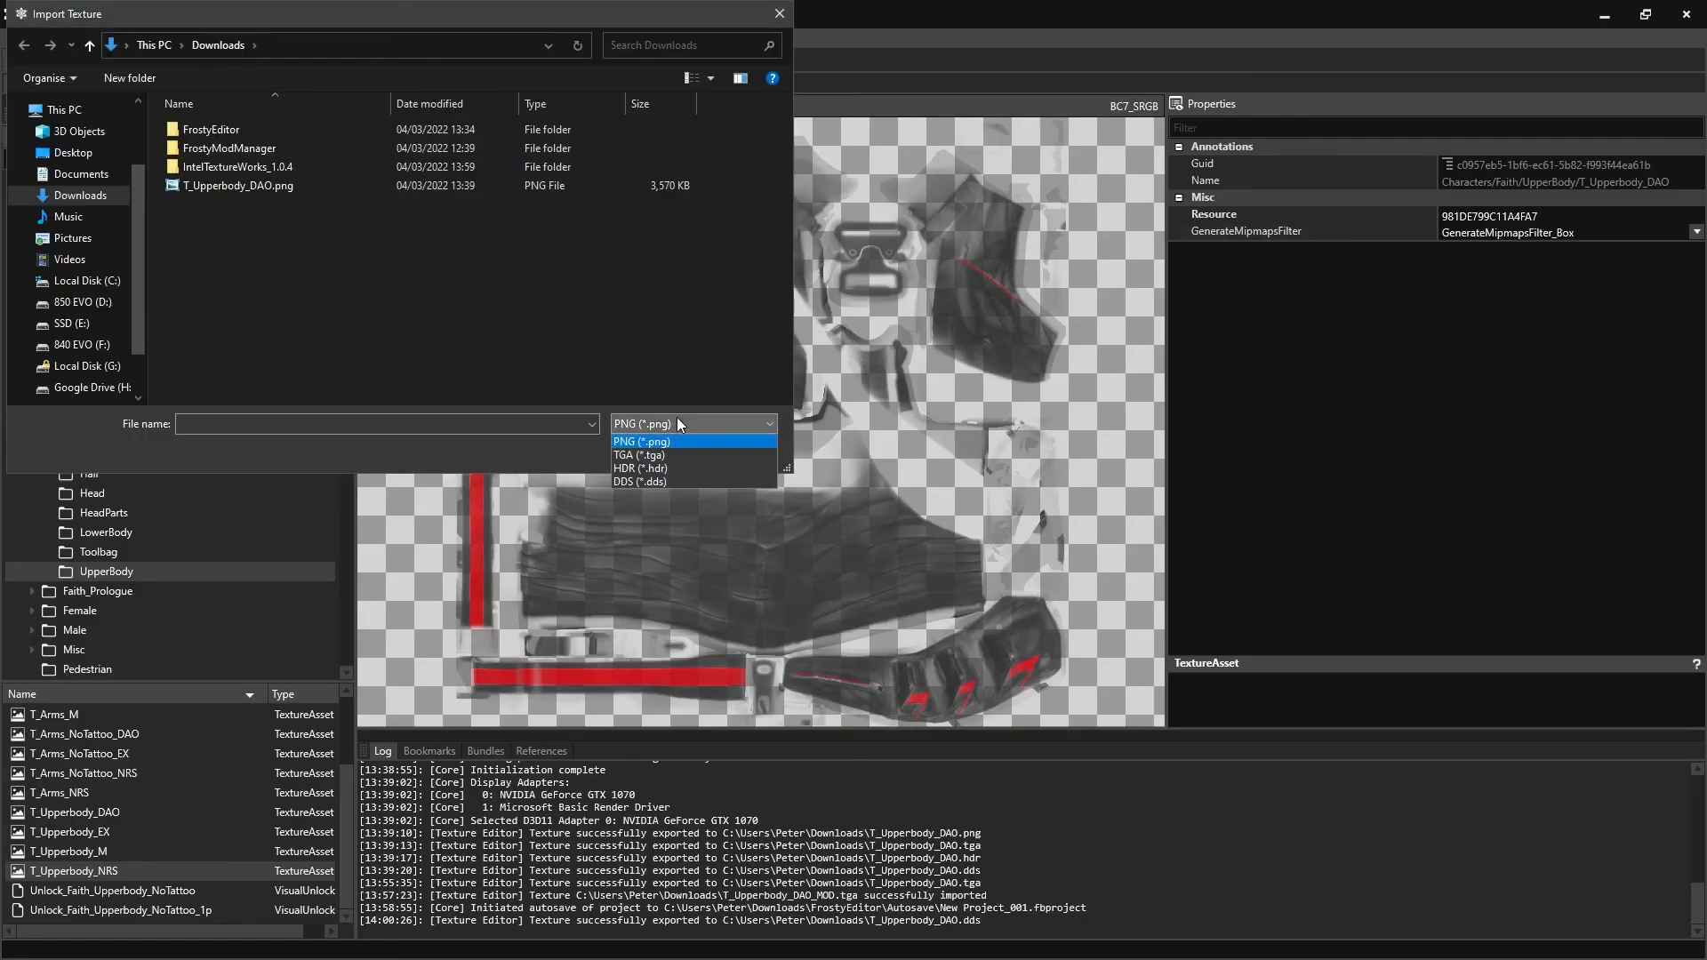
{"action": "left_click", "coordinate": [675, 482]}
{"action": "left_click", "coordinate": [268, 204]}
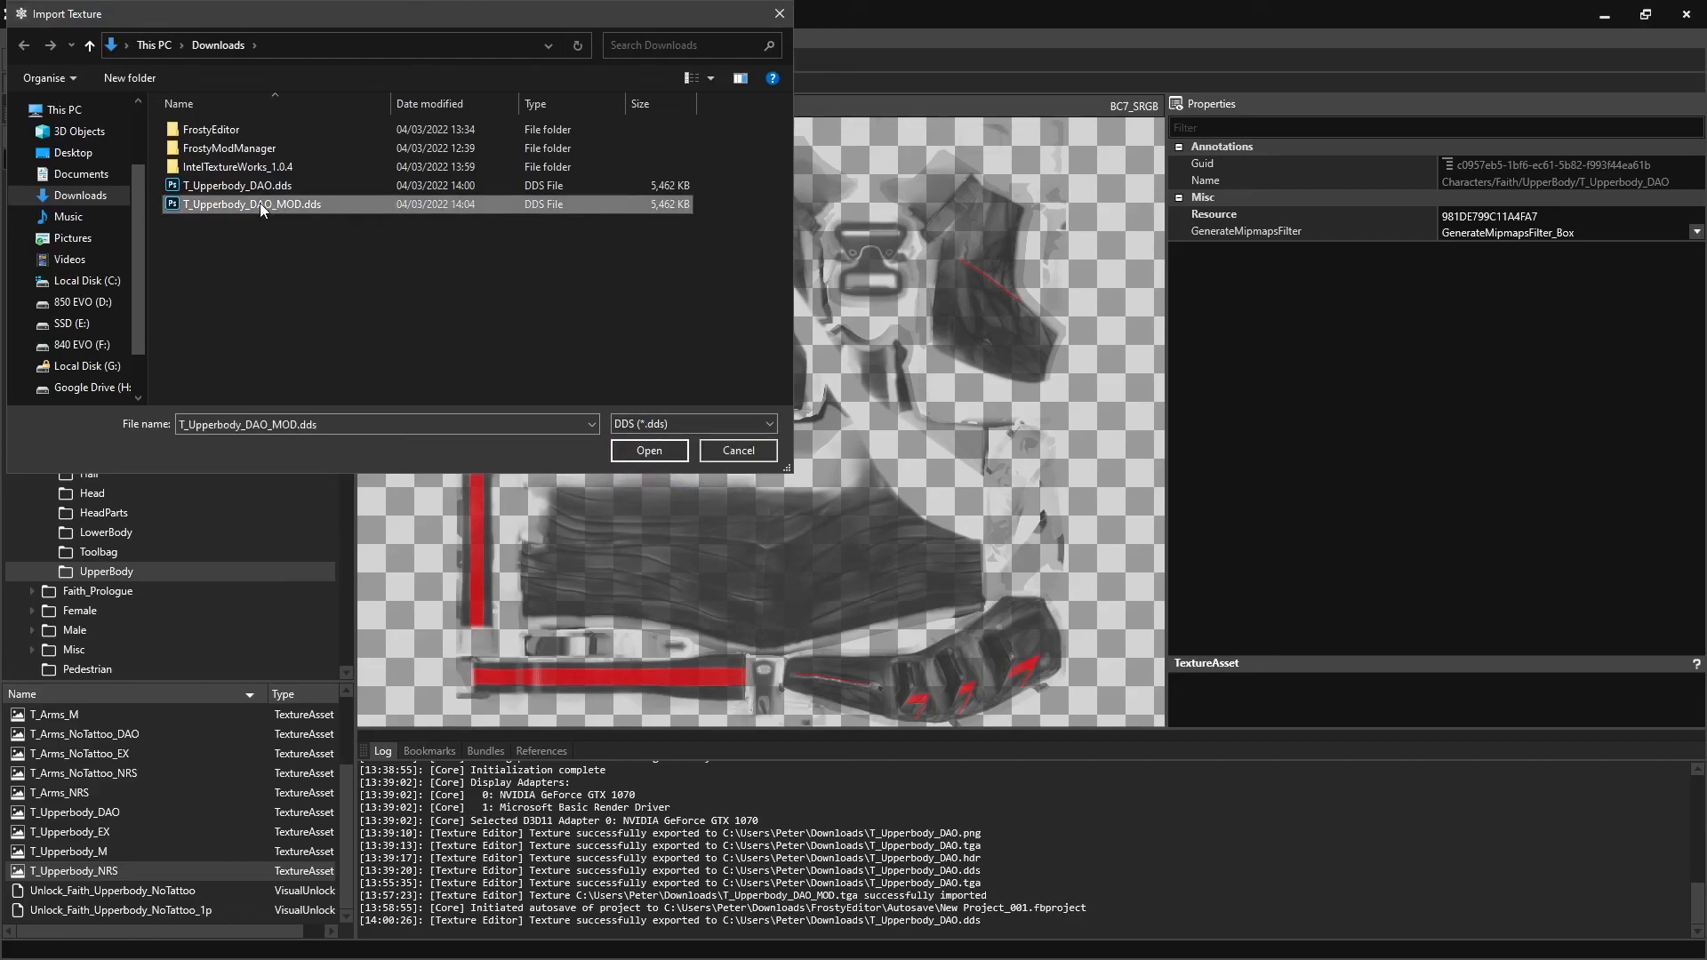
{"action": "left_click", "coordinate": [649, 450]}
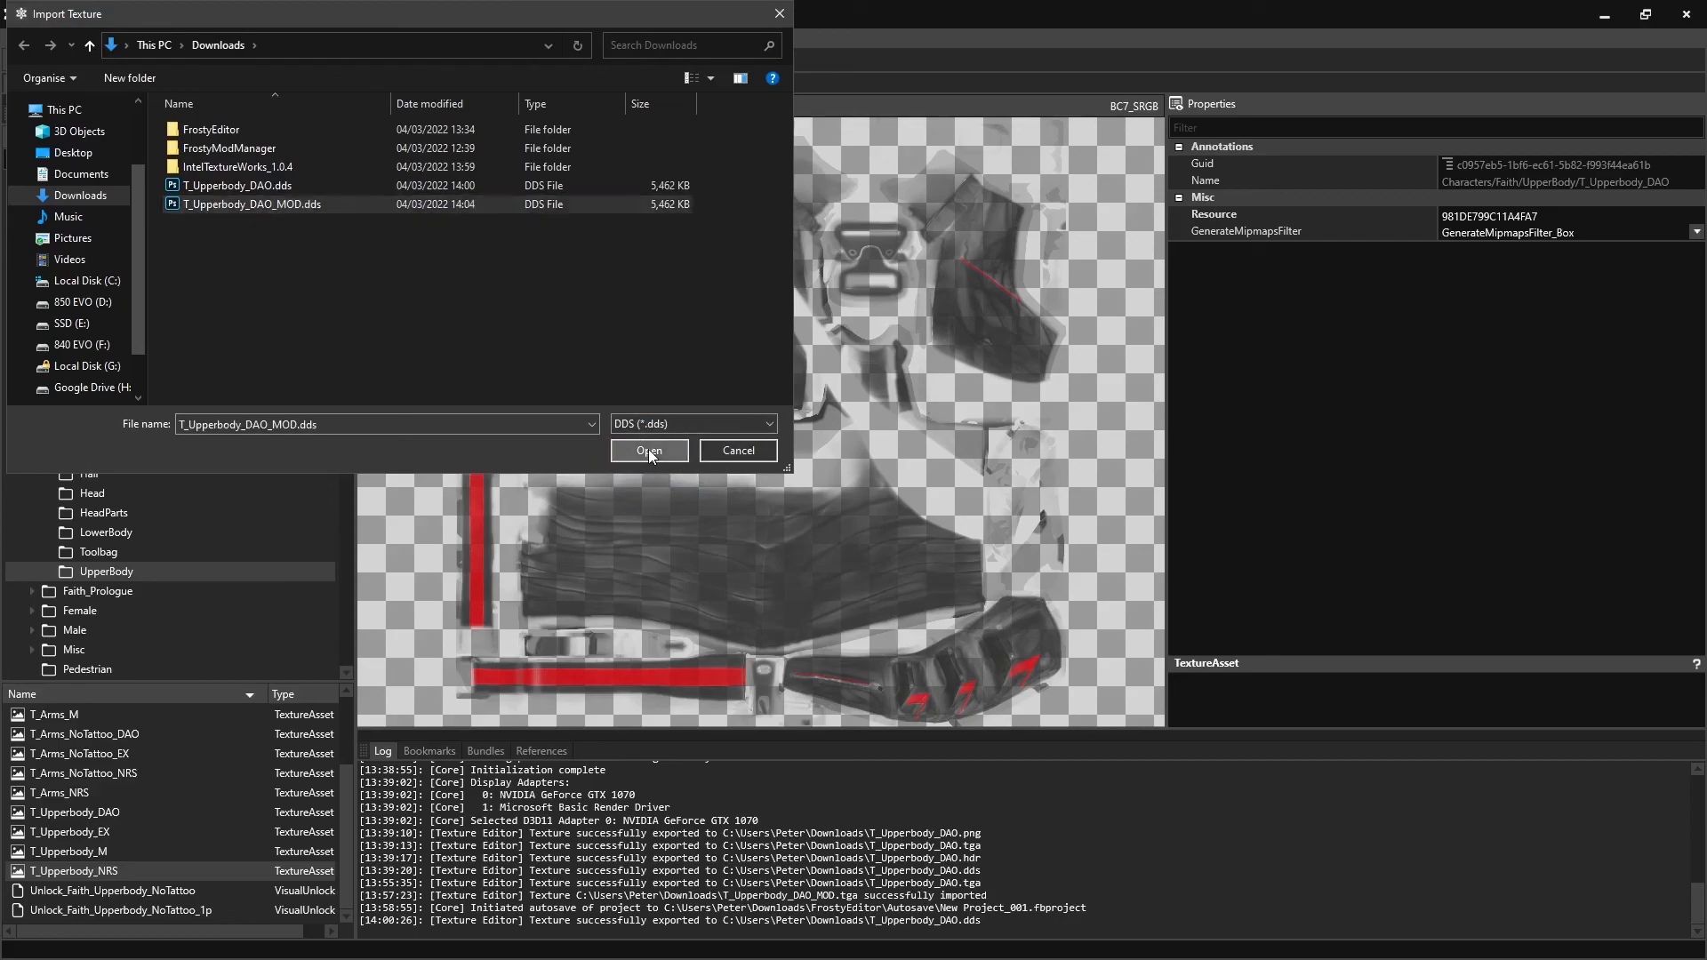